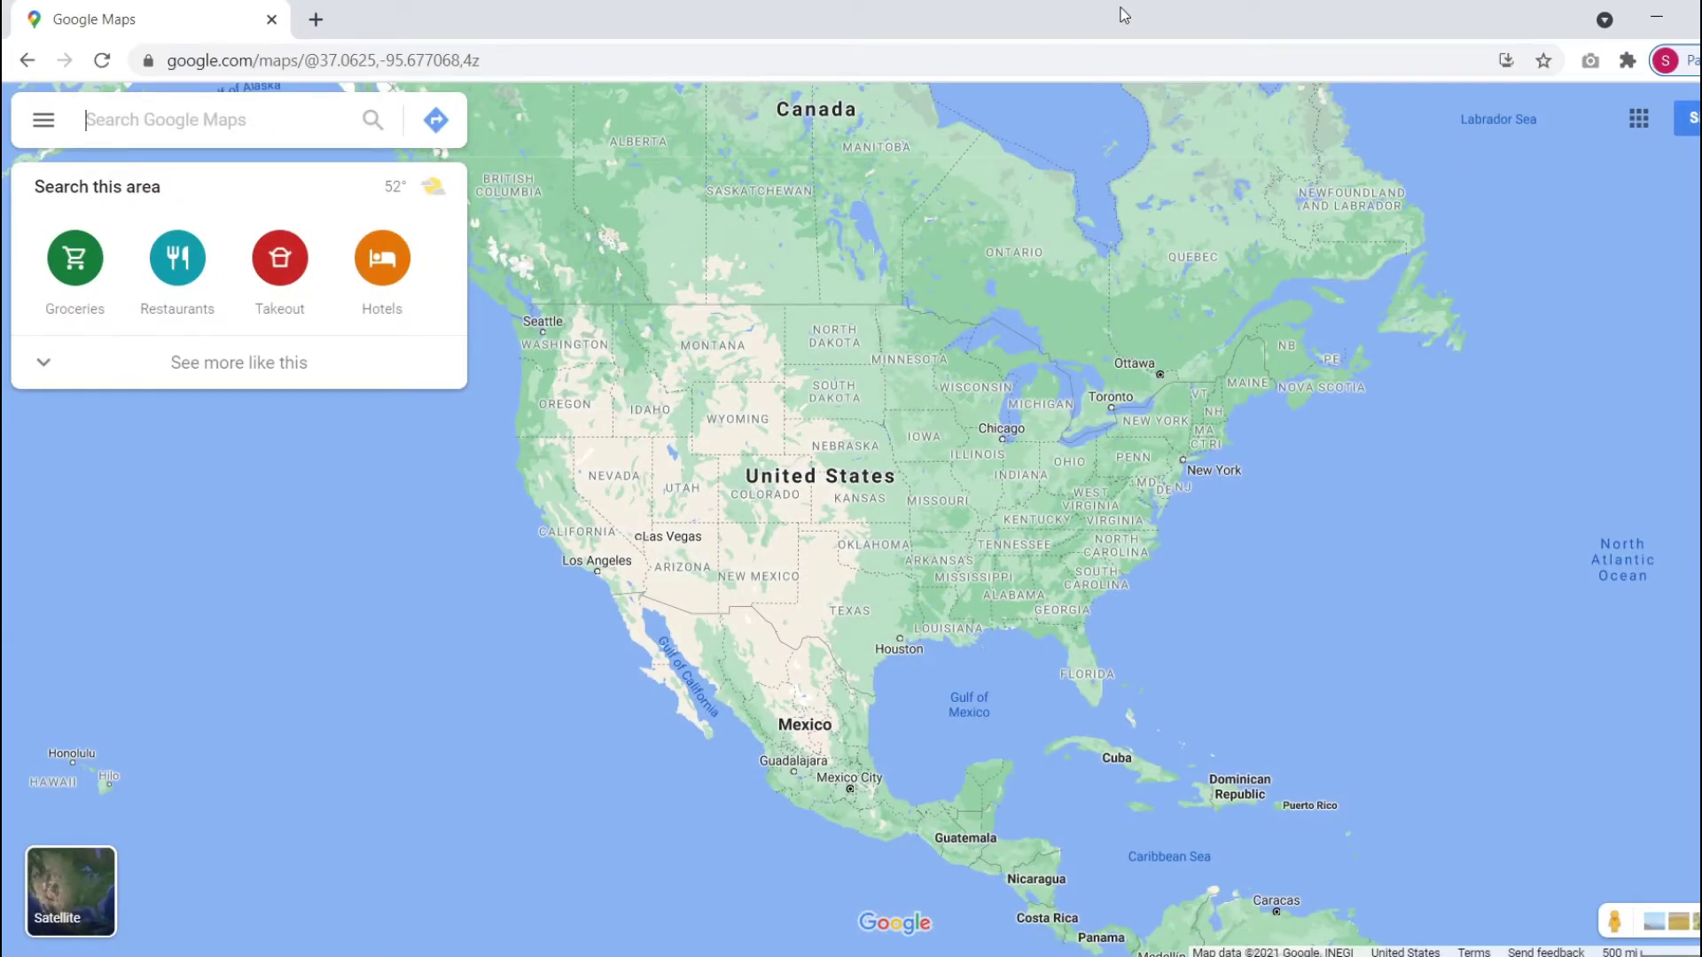
Search Google Maps for 'California'
left_click(242, 113)
type("California")
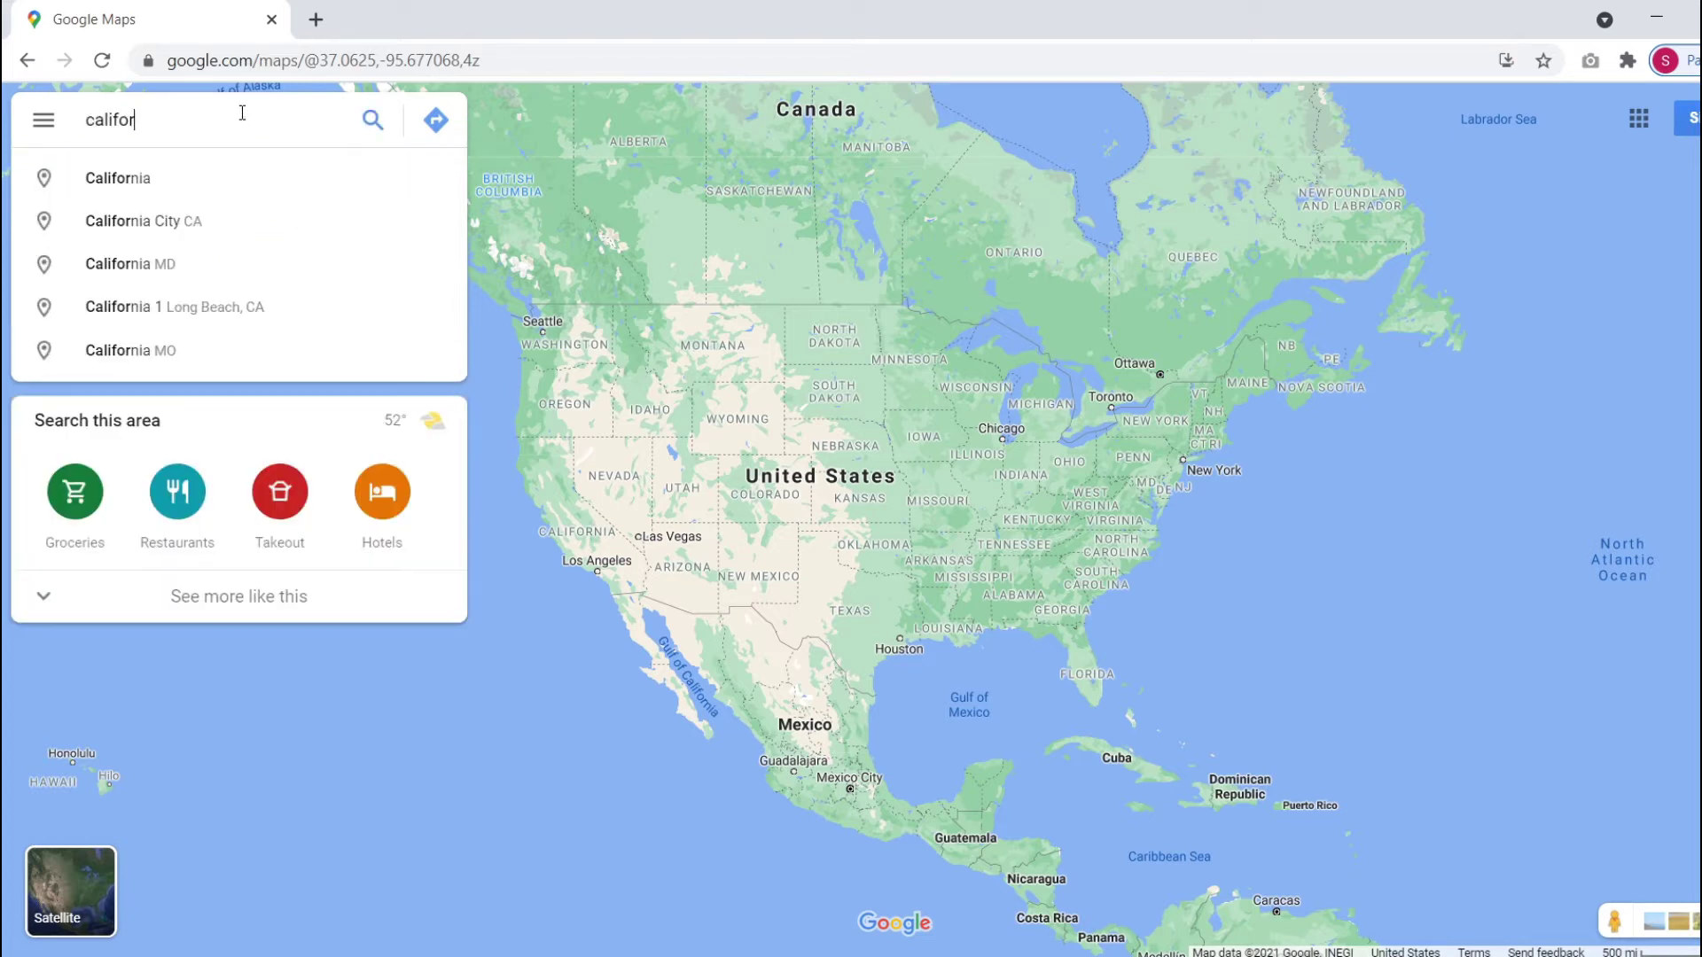
key("Return")
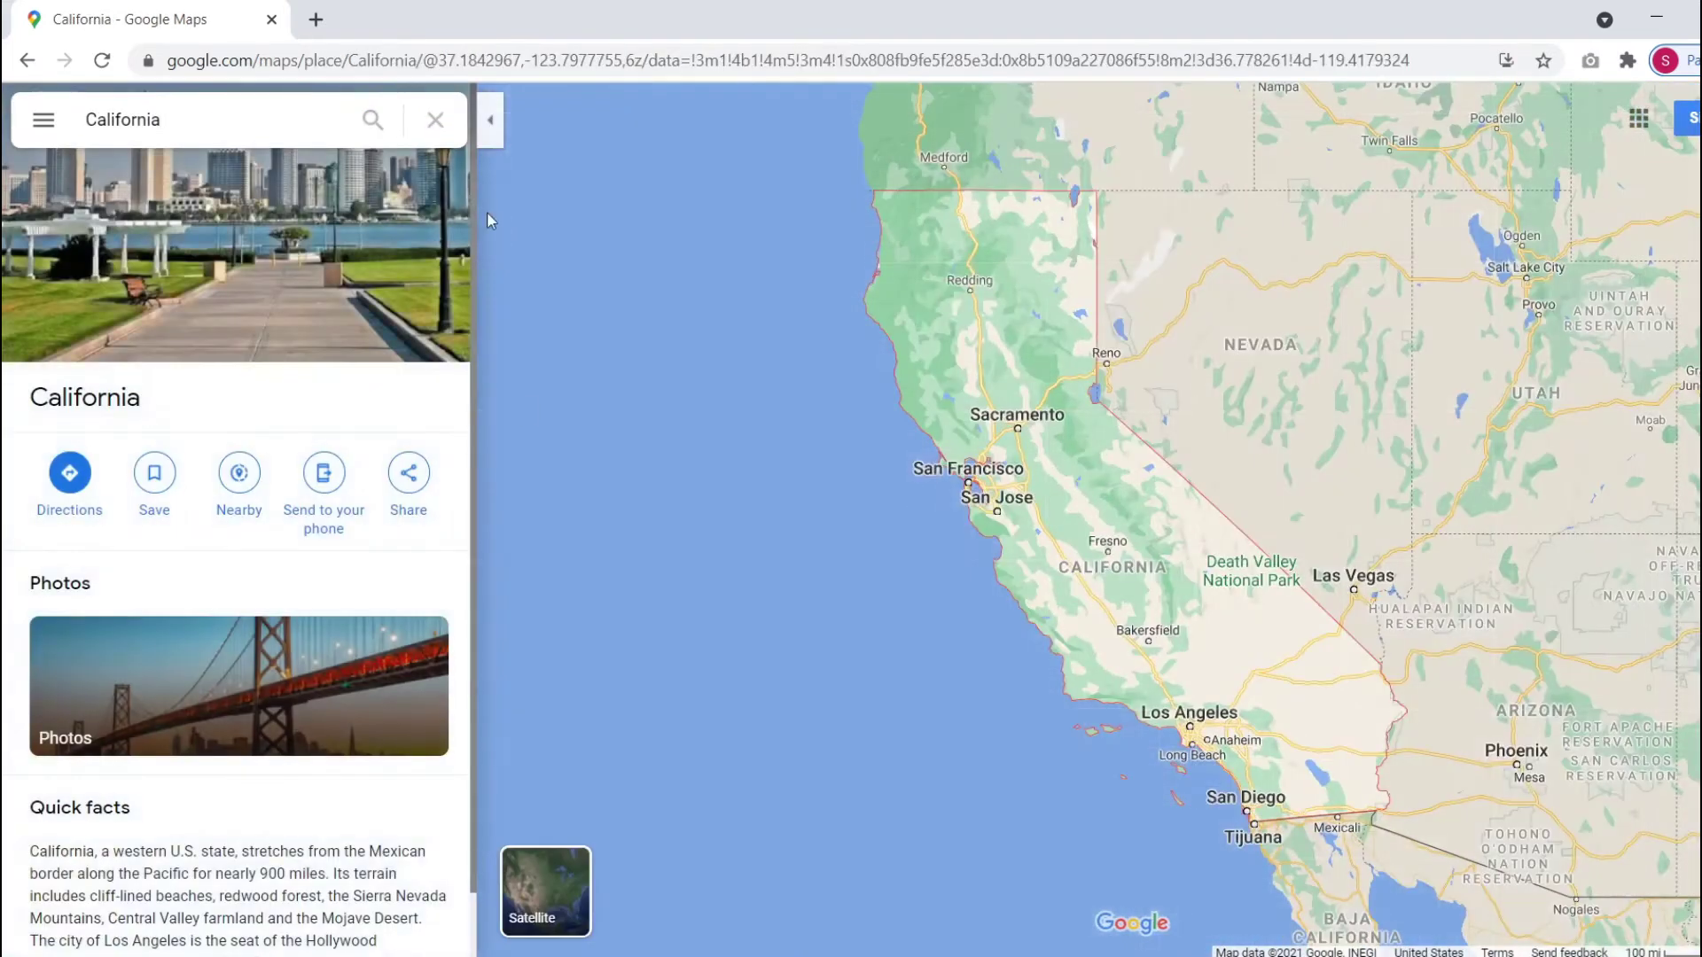
Hide the place panel, switch to Satellite view and zoom over California, Nevada and Arizona
left_click(487, 211)
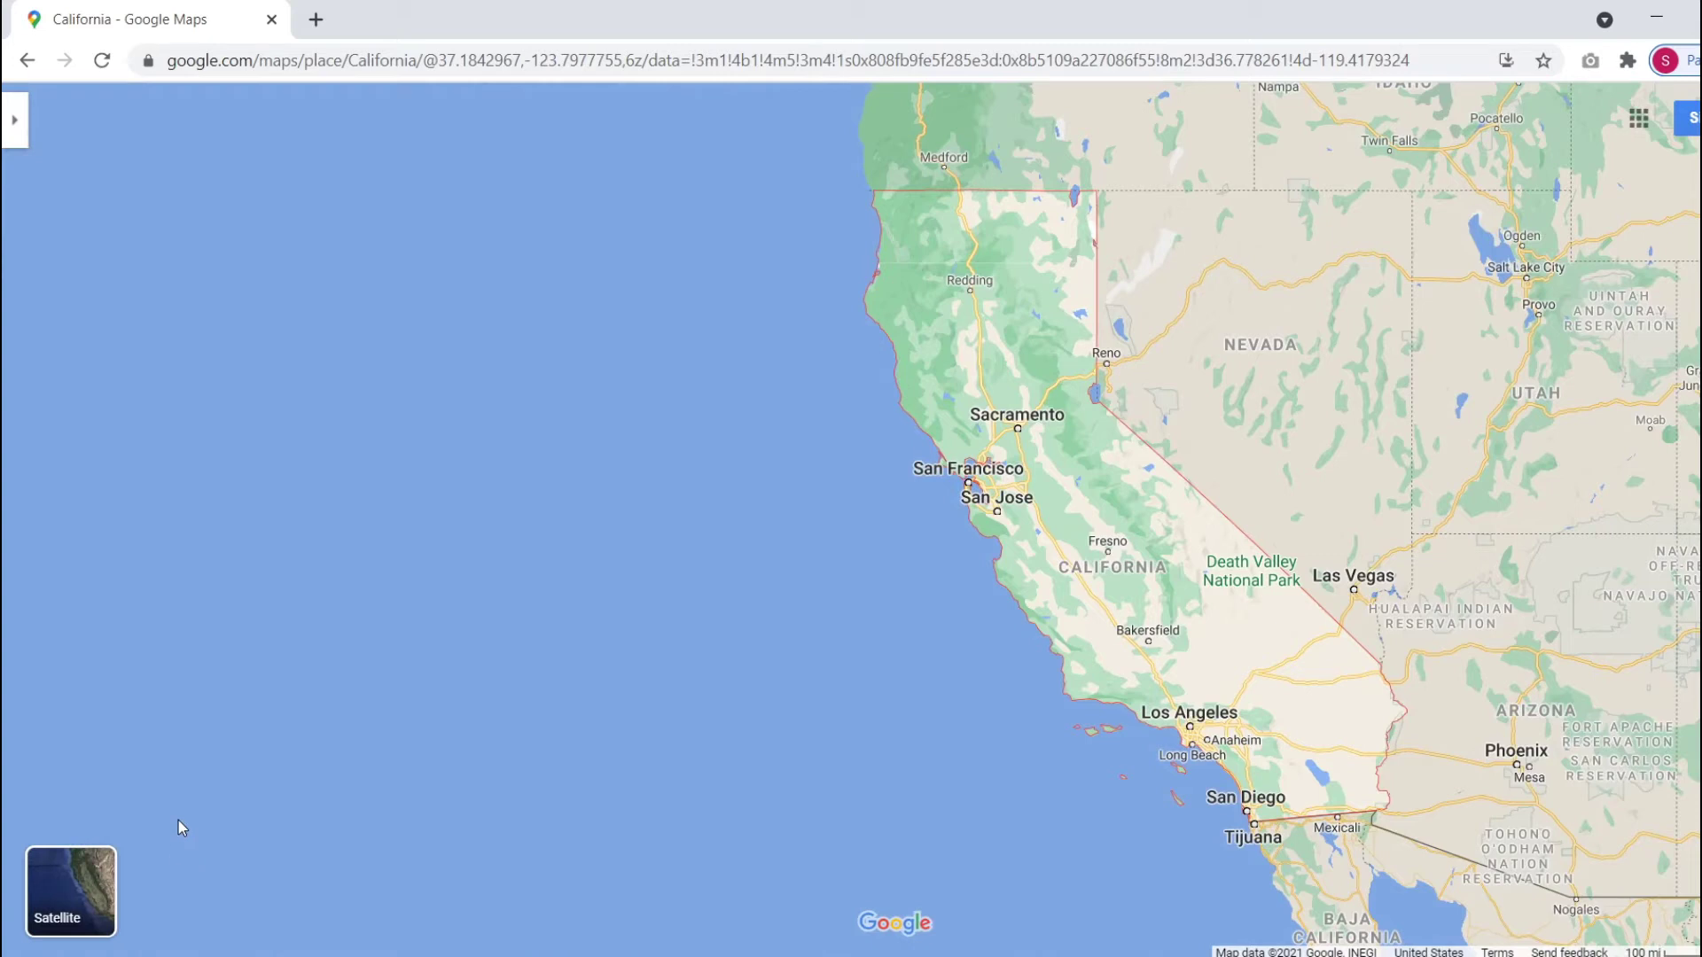
left_click(66, 894)
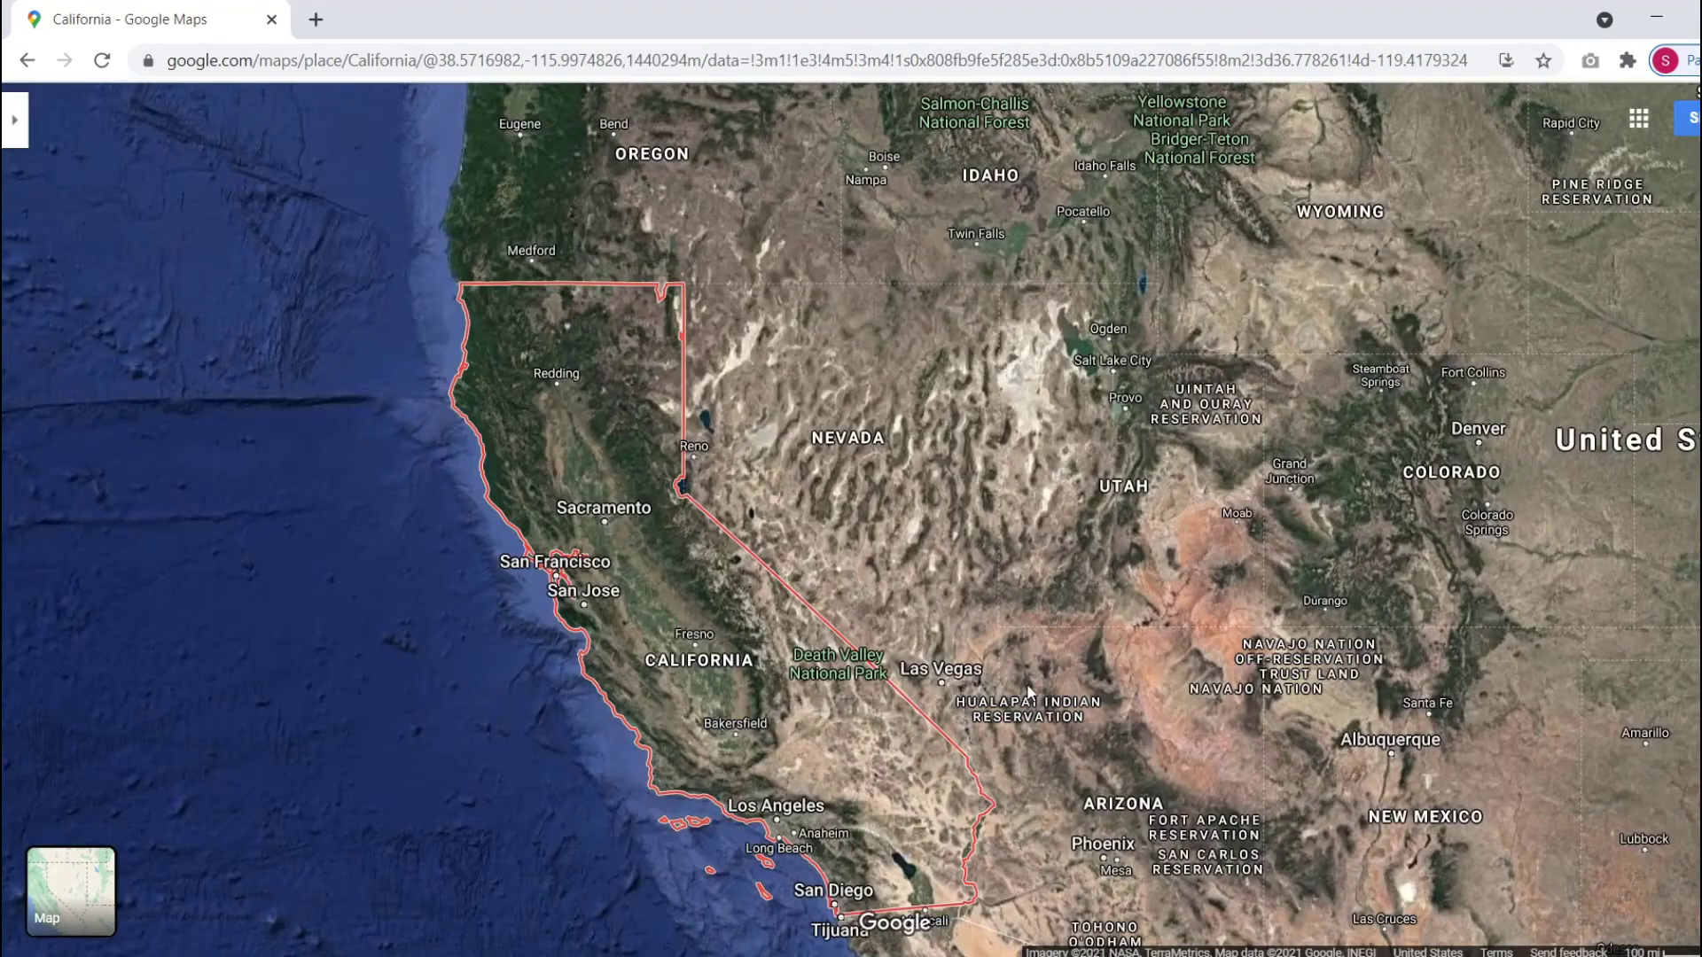
scroll(969, 692, "up", 3)
scroll(923, 687, "up", 2)
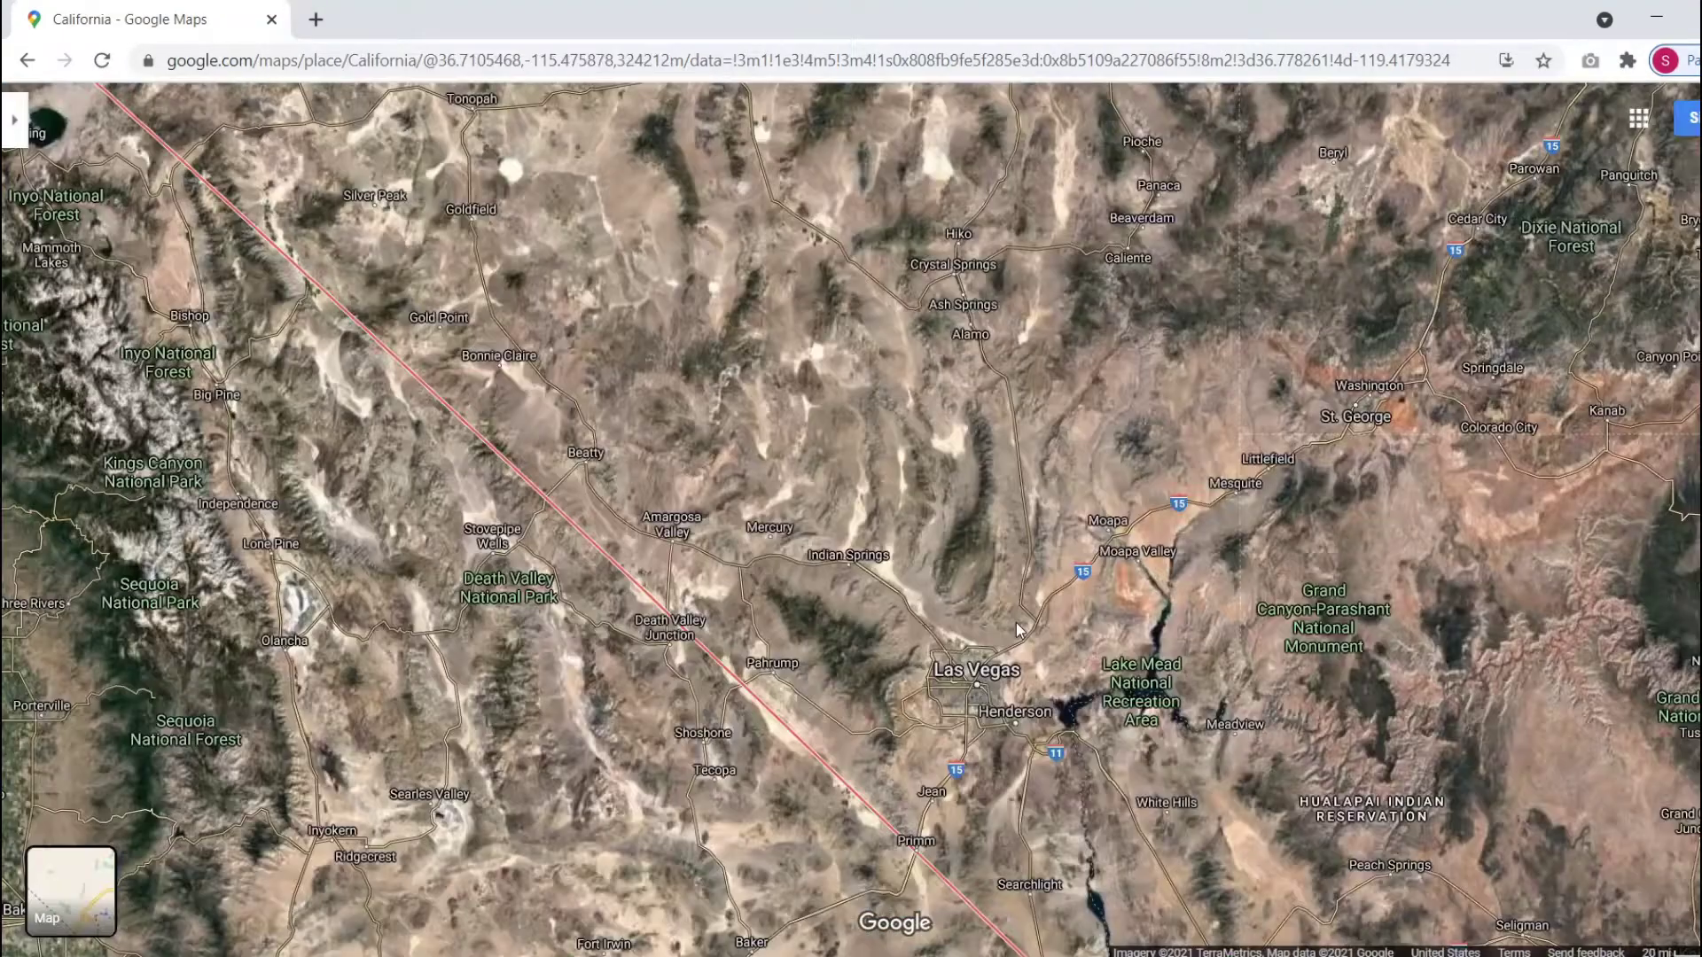
scroll(996, 608, "down", 2)
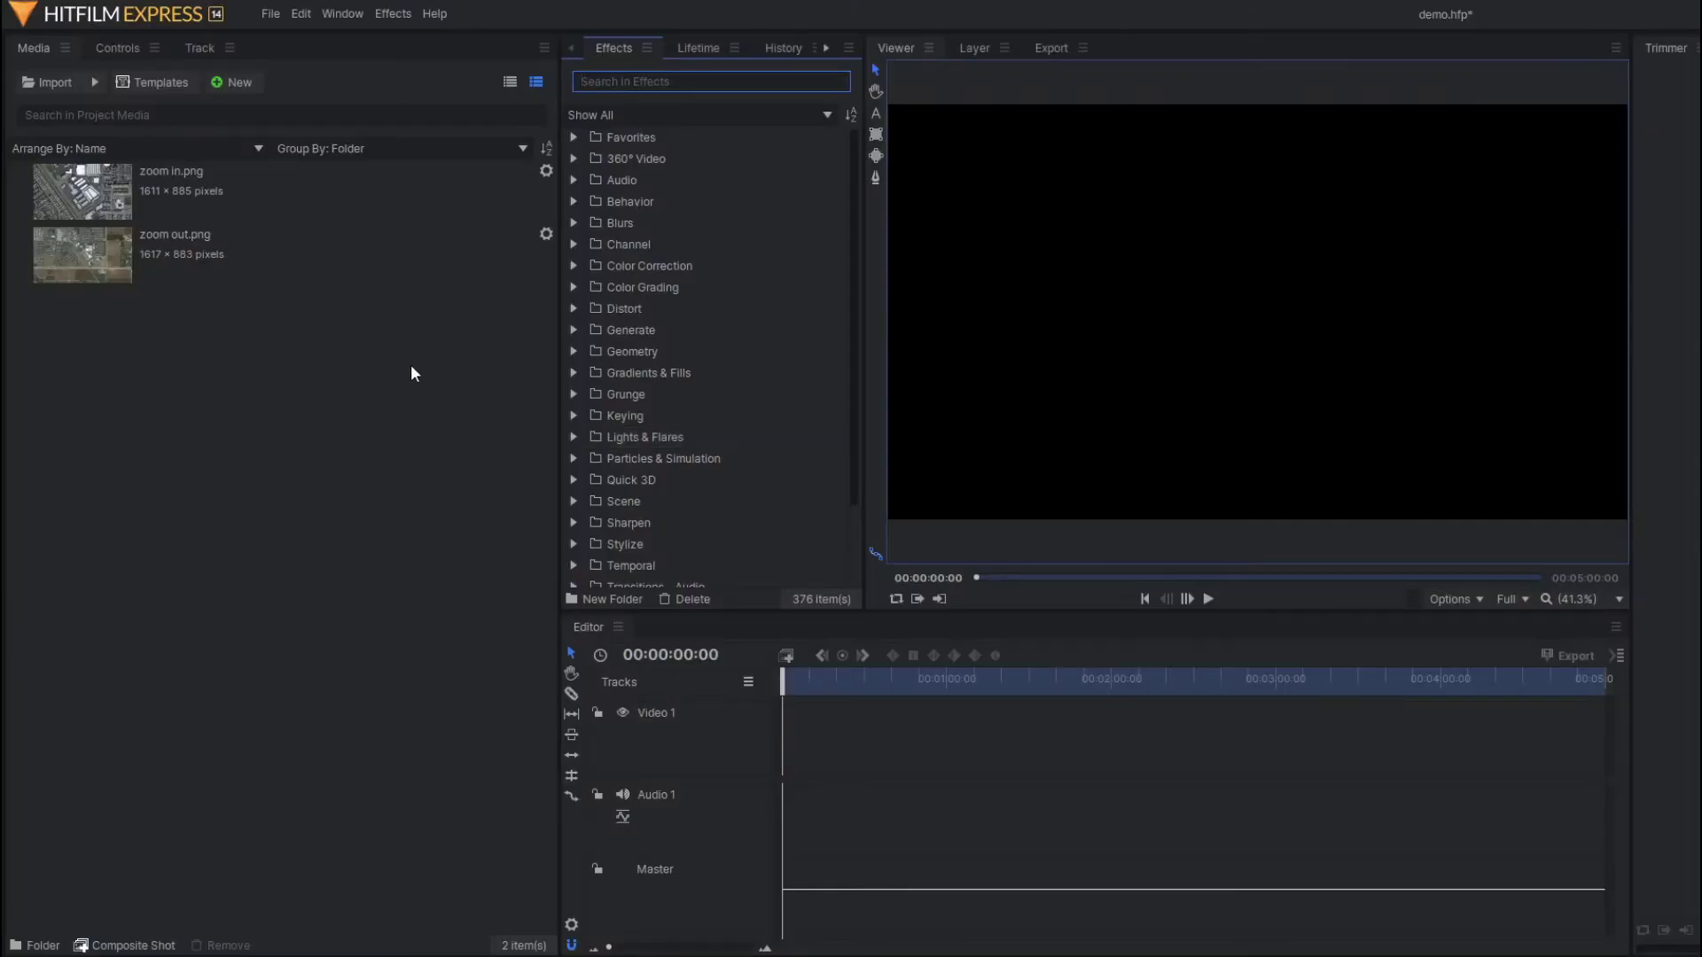
Create a 00:00:07:00 composite shot and drop zoom in.png and zoom out.png into it as layers
left_click_drag(232, 312, 124, 151)
left_click(280, 395)
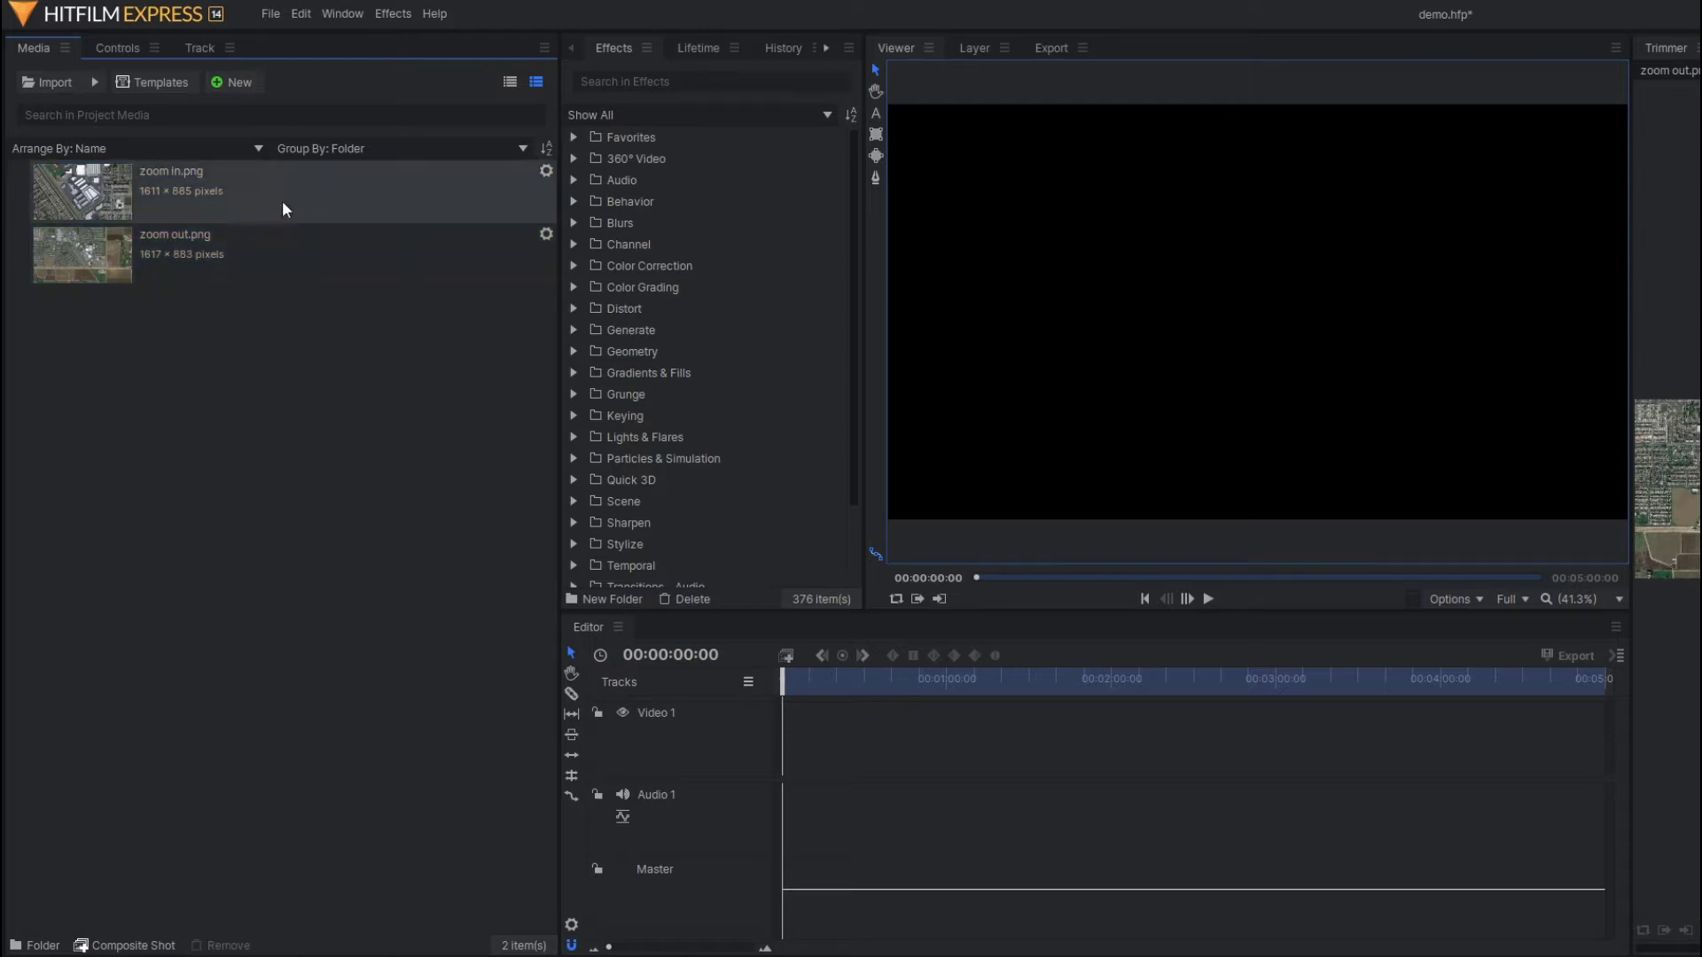
left_click(232, 85)
left_click(262, 105)
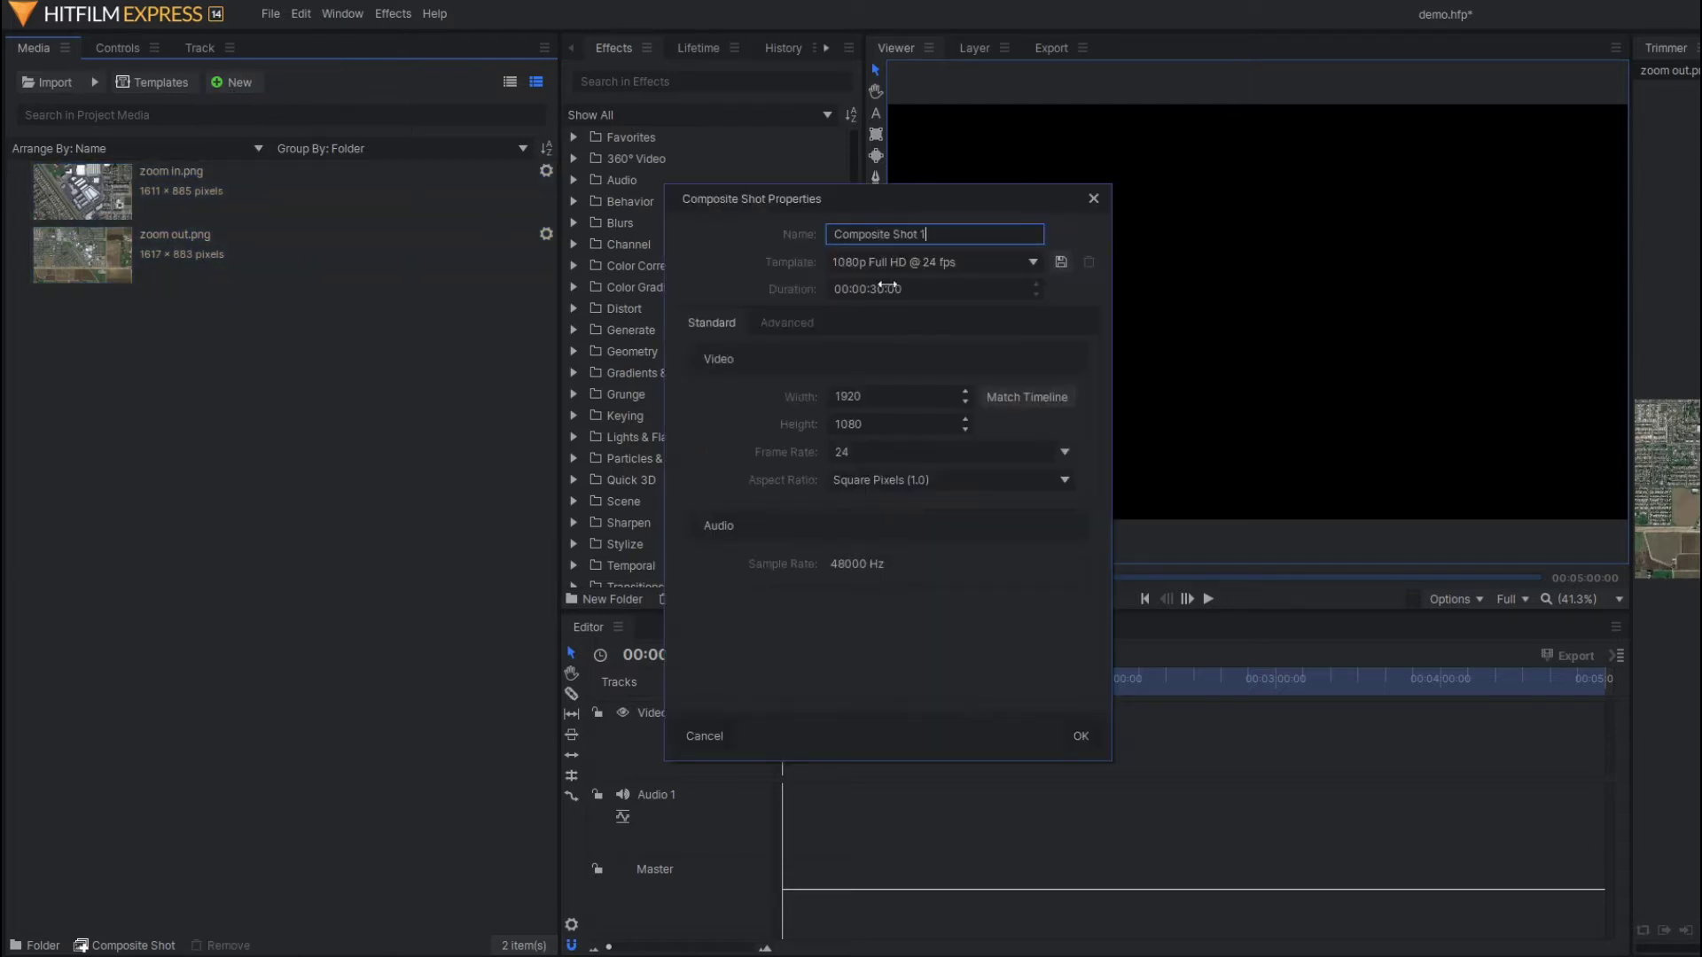
left_click(933, 286)
type("700")
key("Return")
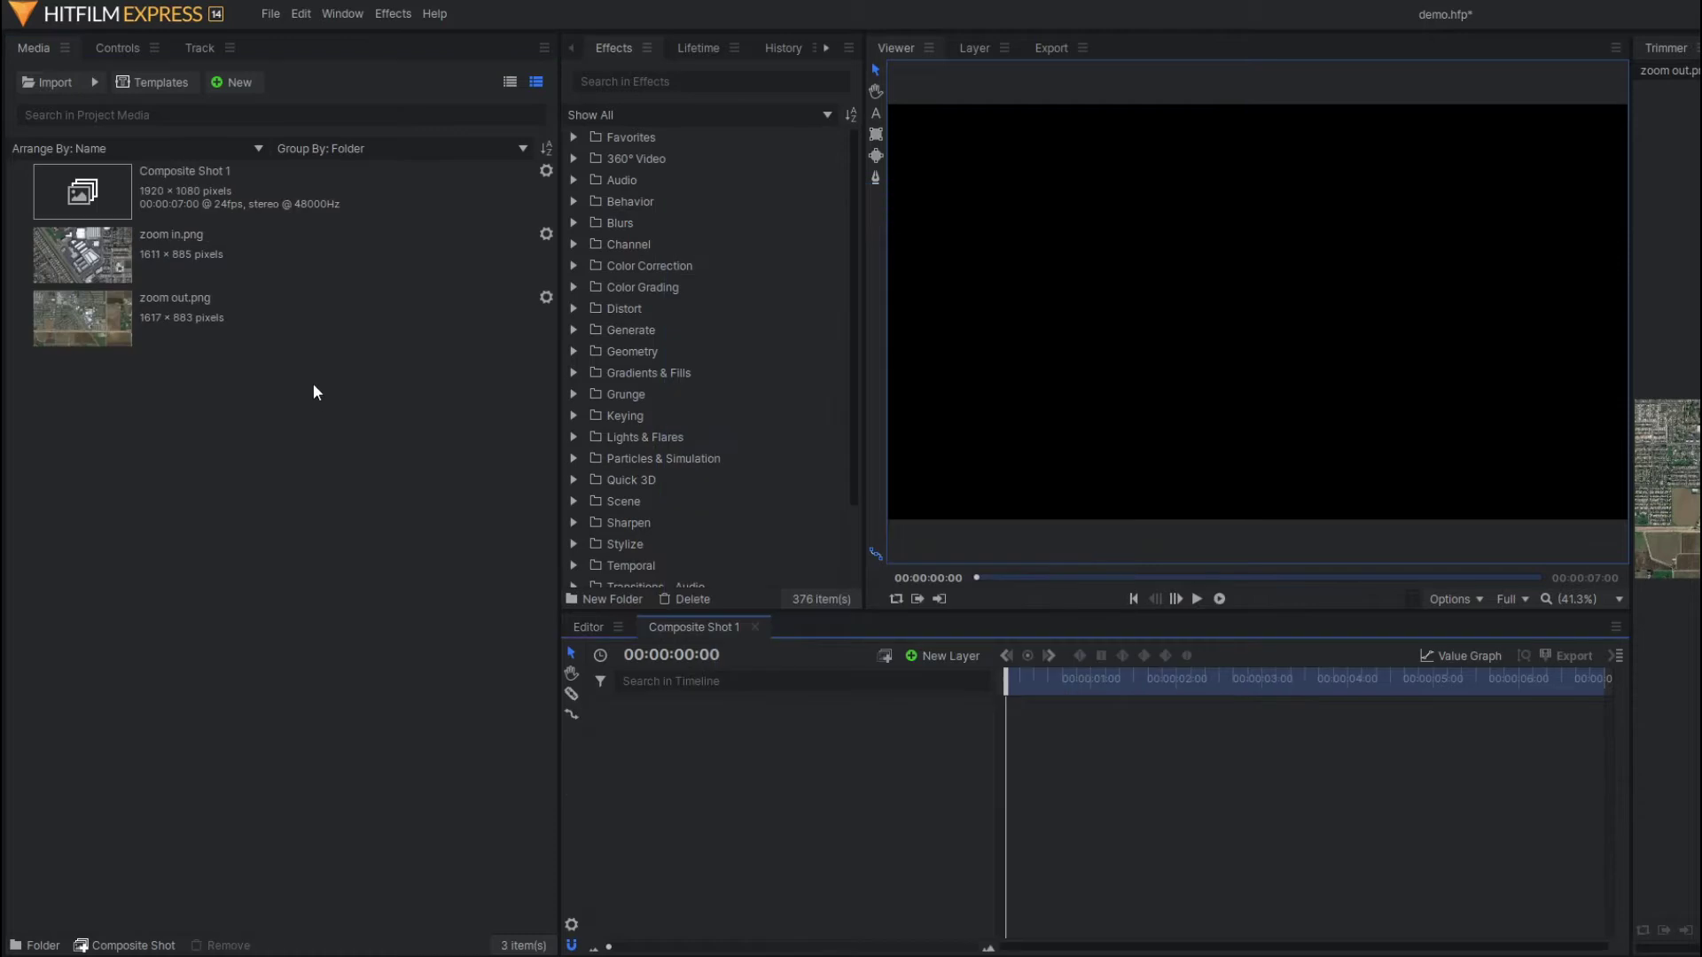
left_click_drag(295, 365, 145, 257)
left_click_drag(328, 384, 715, 743)
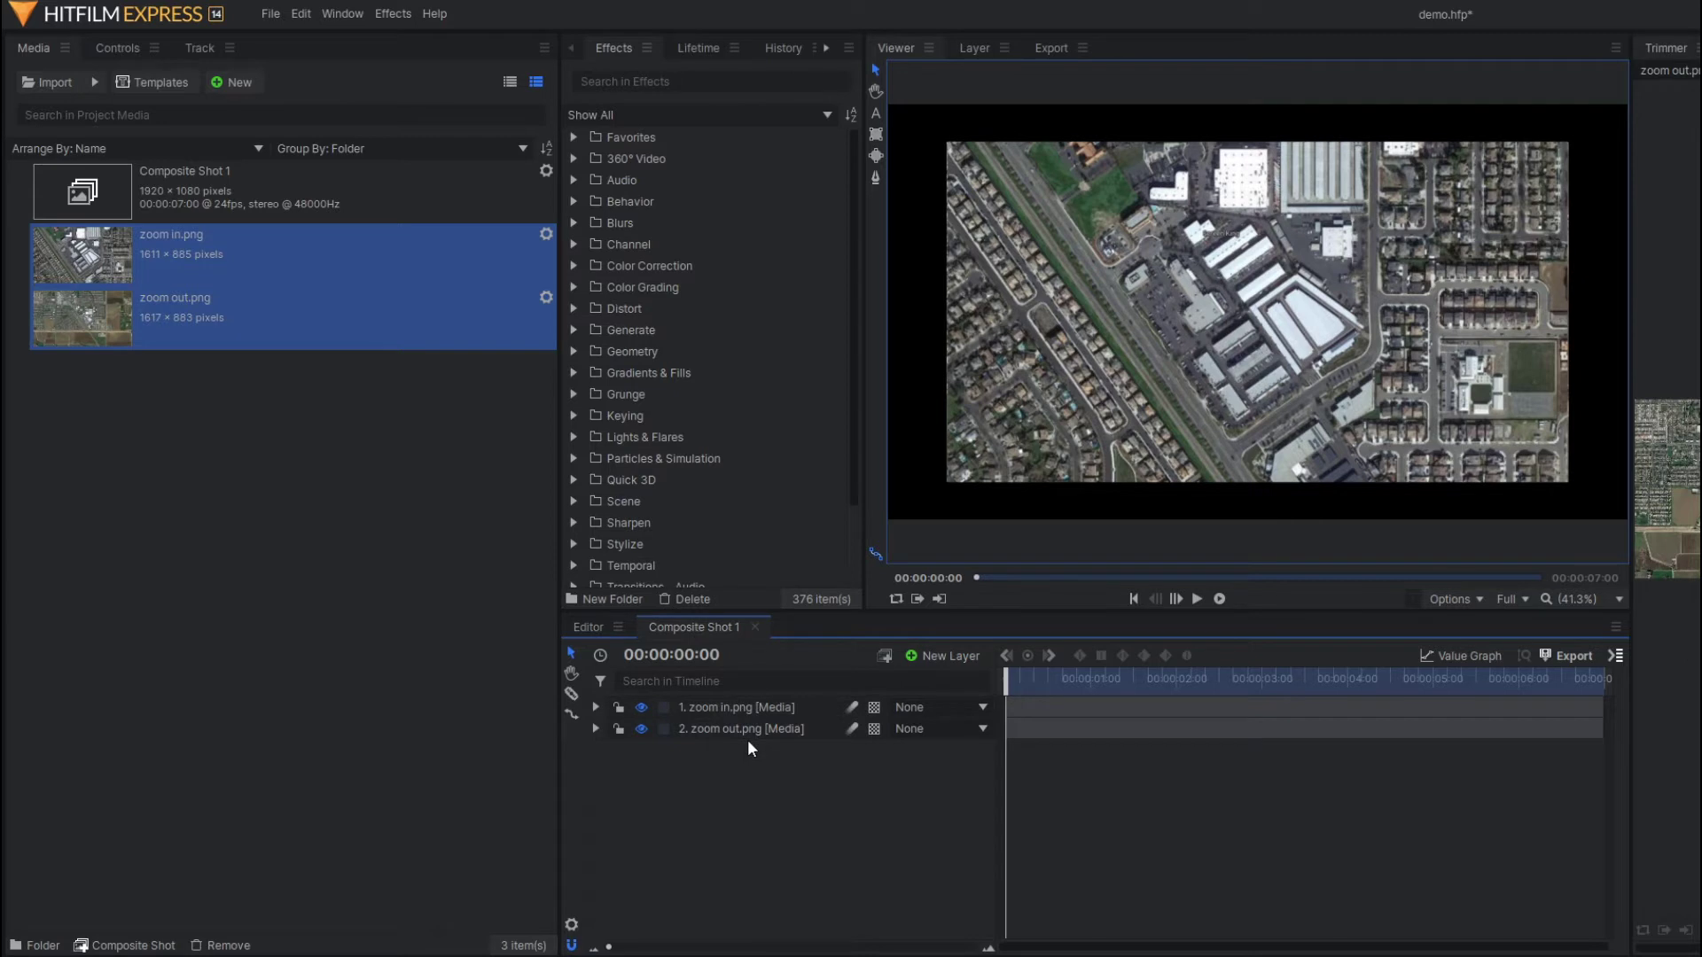
Make the zoom in.png layer visible, scale it down to about 38% and lower its opacity
left_click(723, 731)
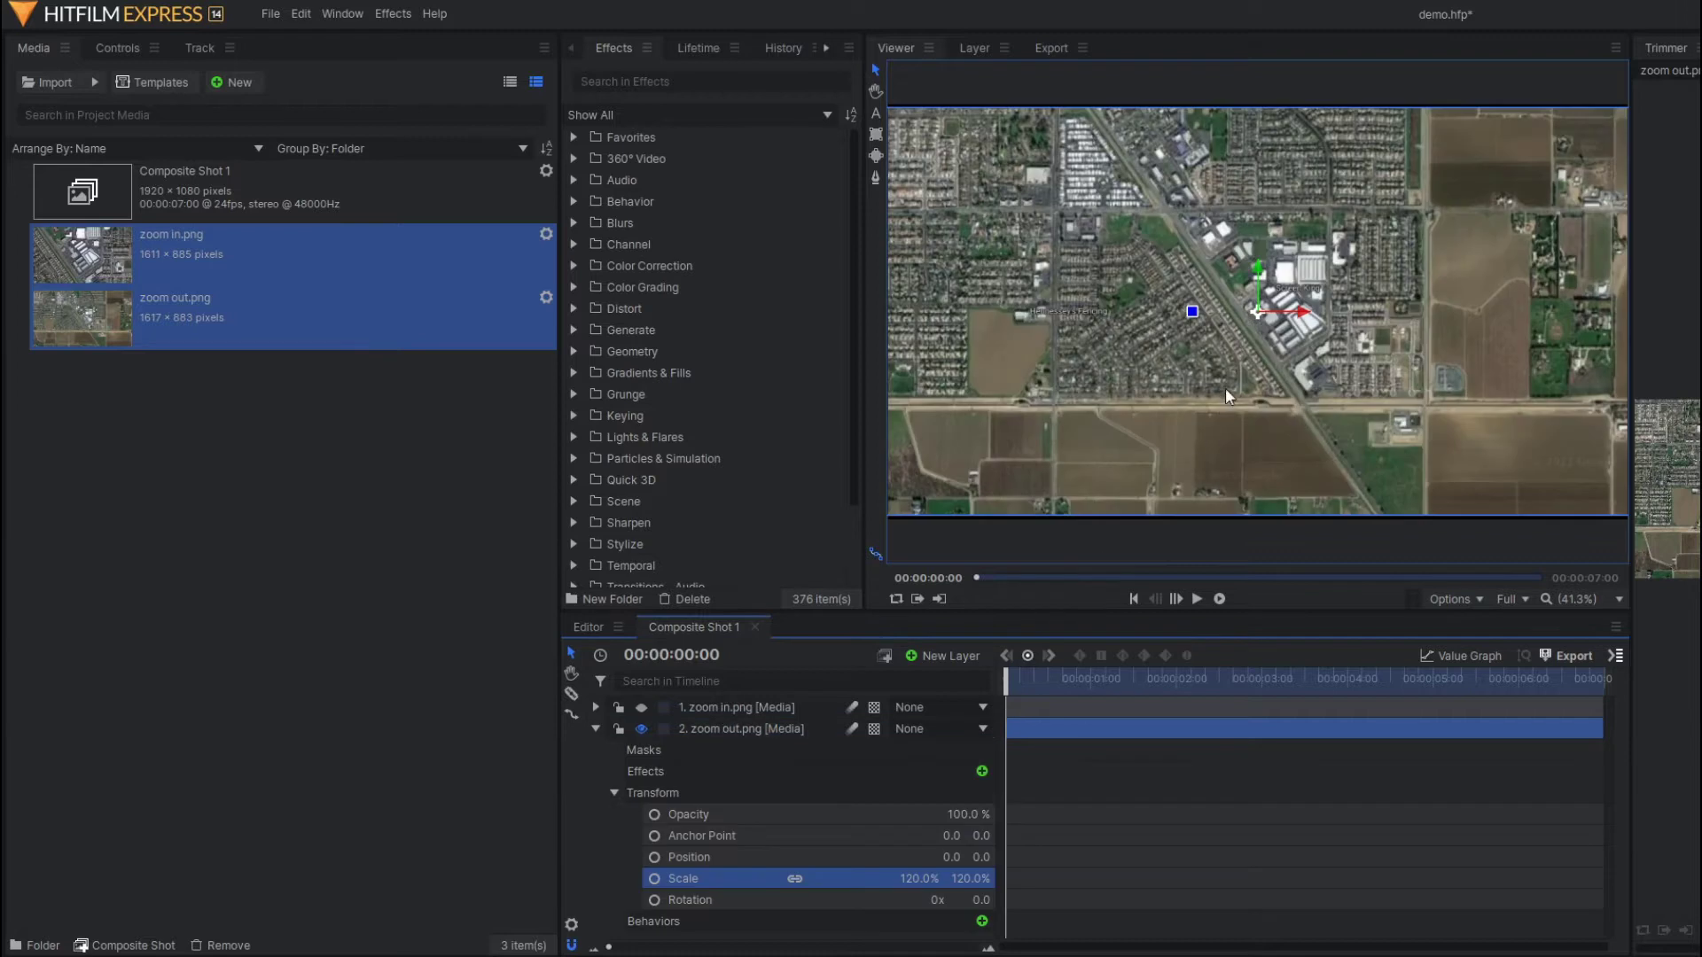
left_click(595, 729)
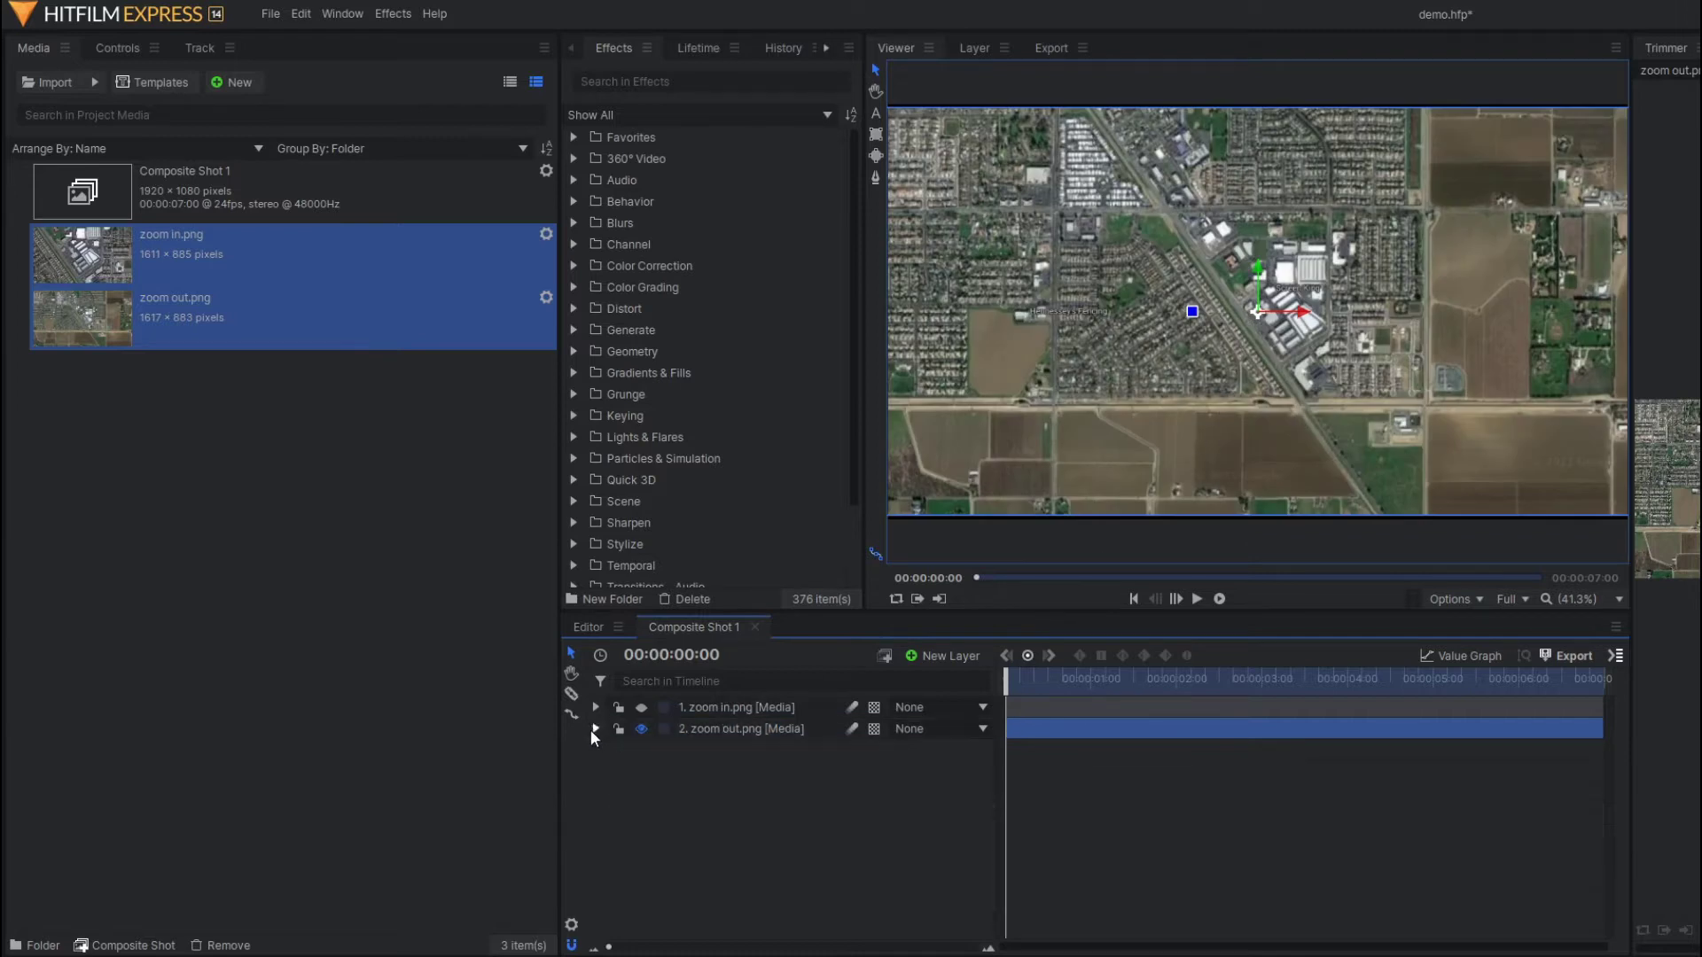
left_click(642, 709)
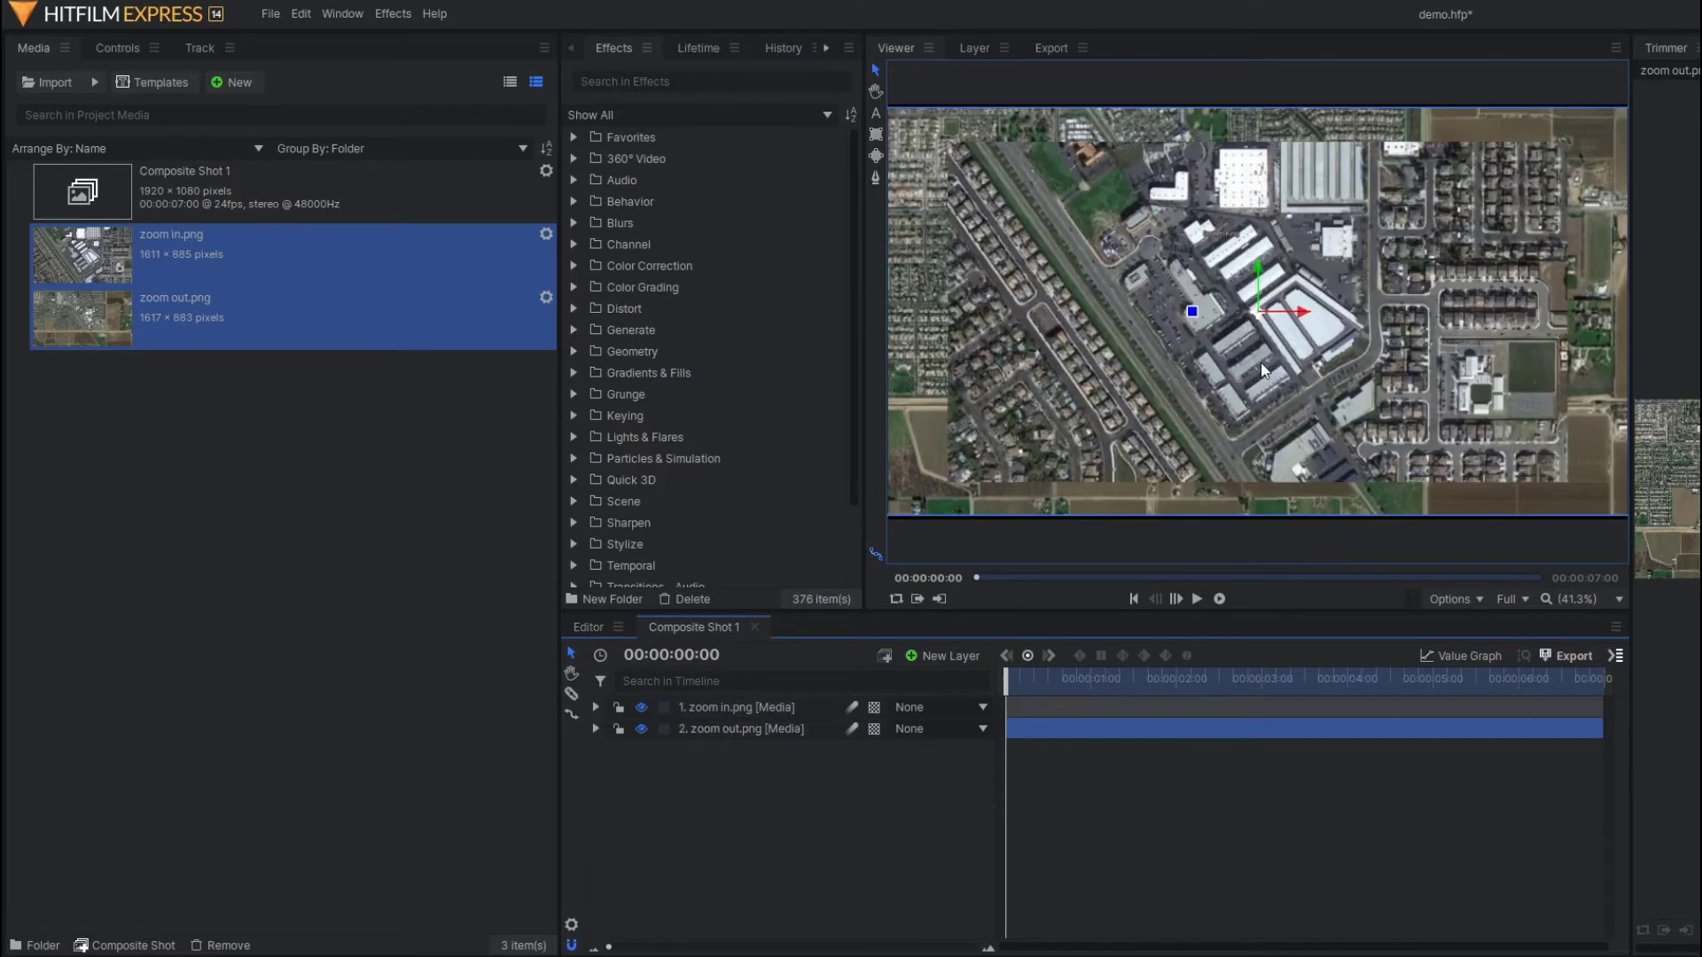
left_click(595, 708)
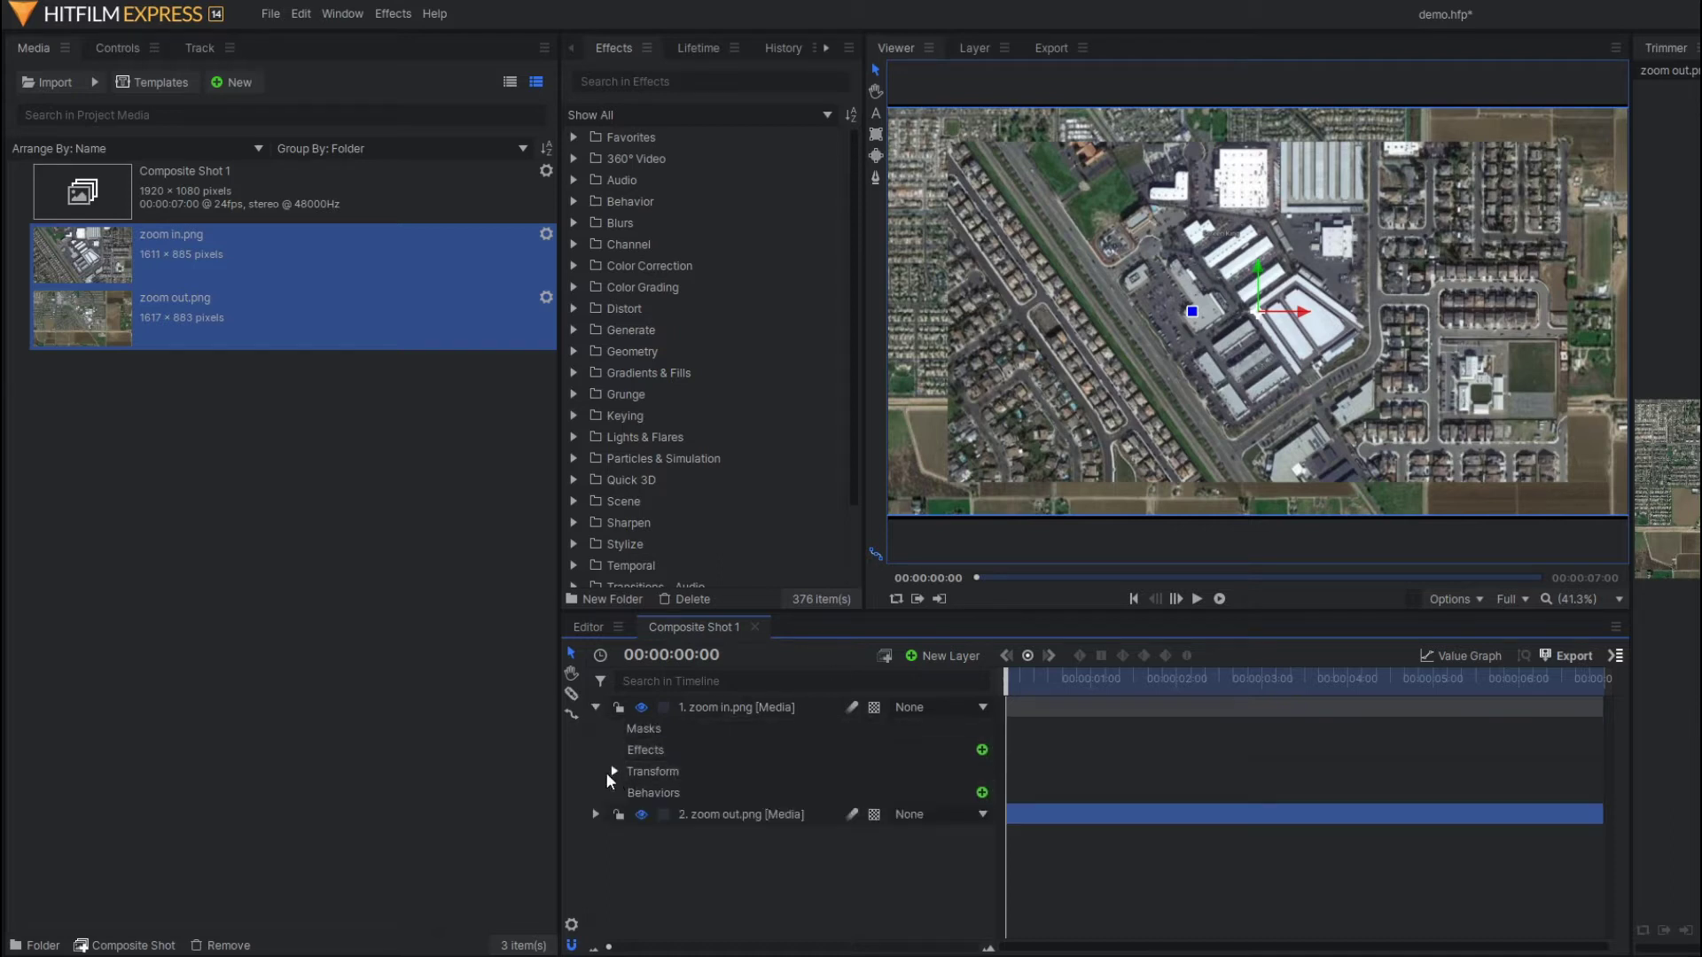
left_click(614, 772)
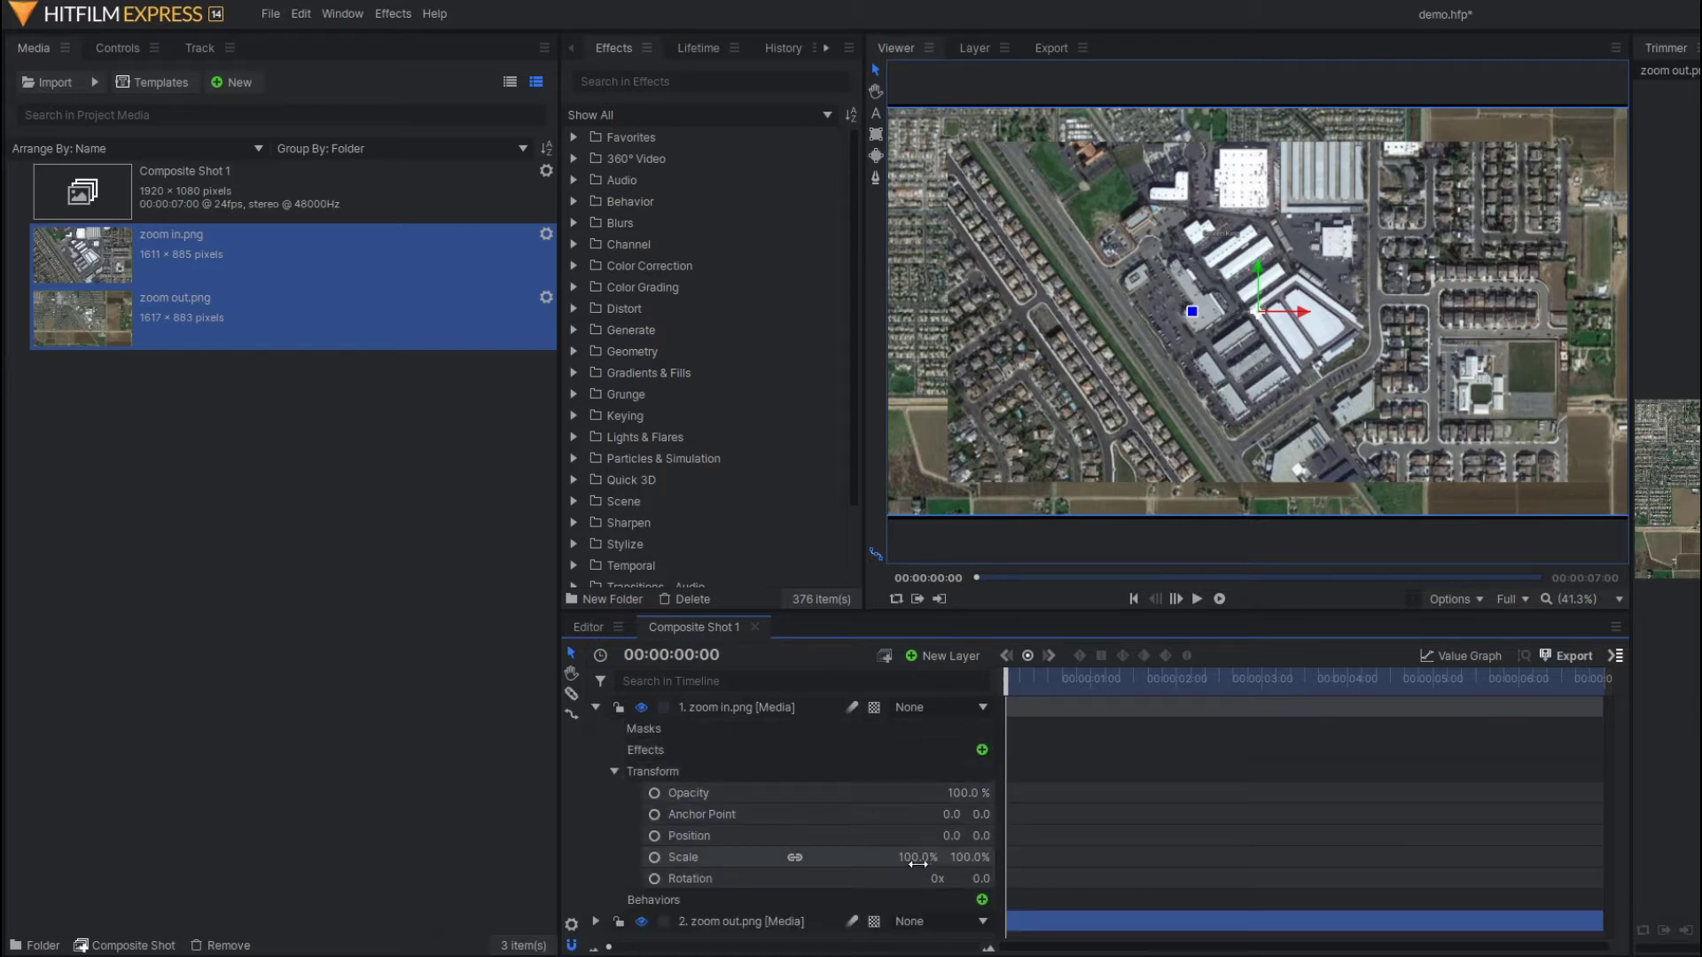
left_click_drag(919, 857, 860, 858)
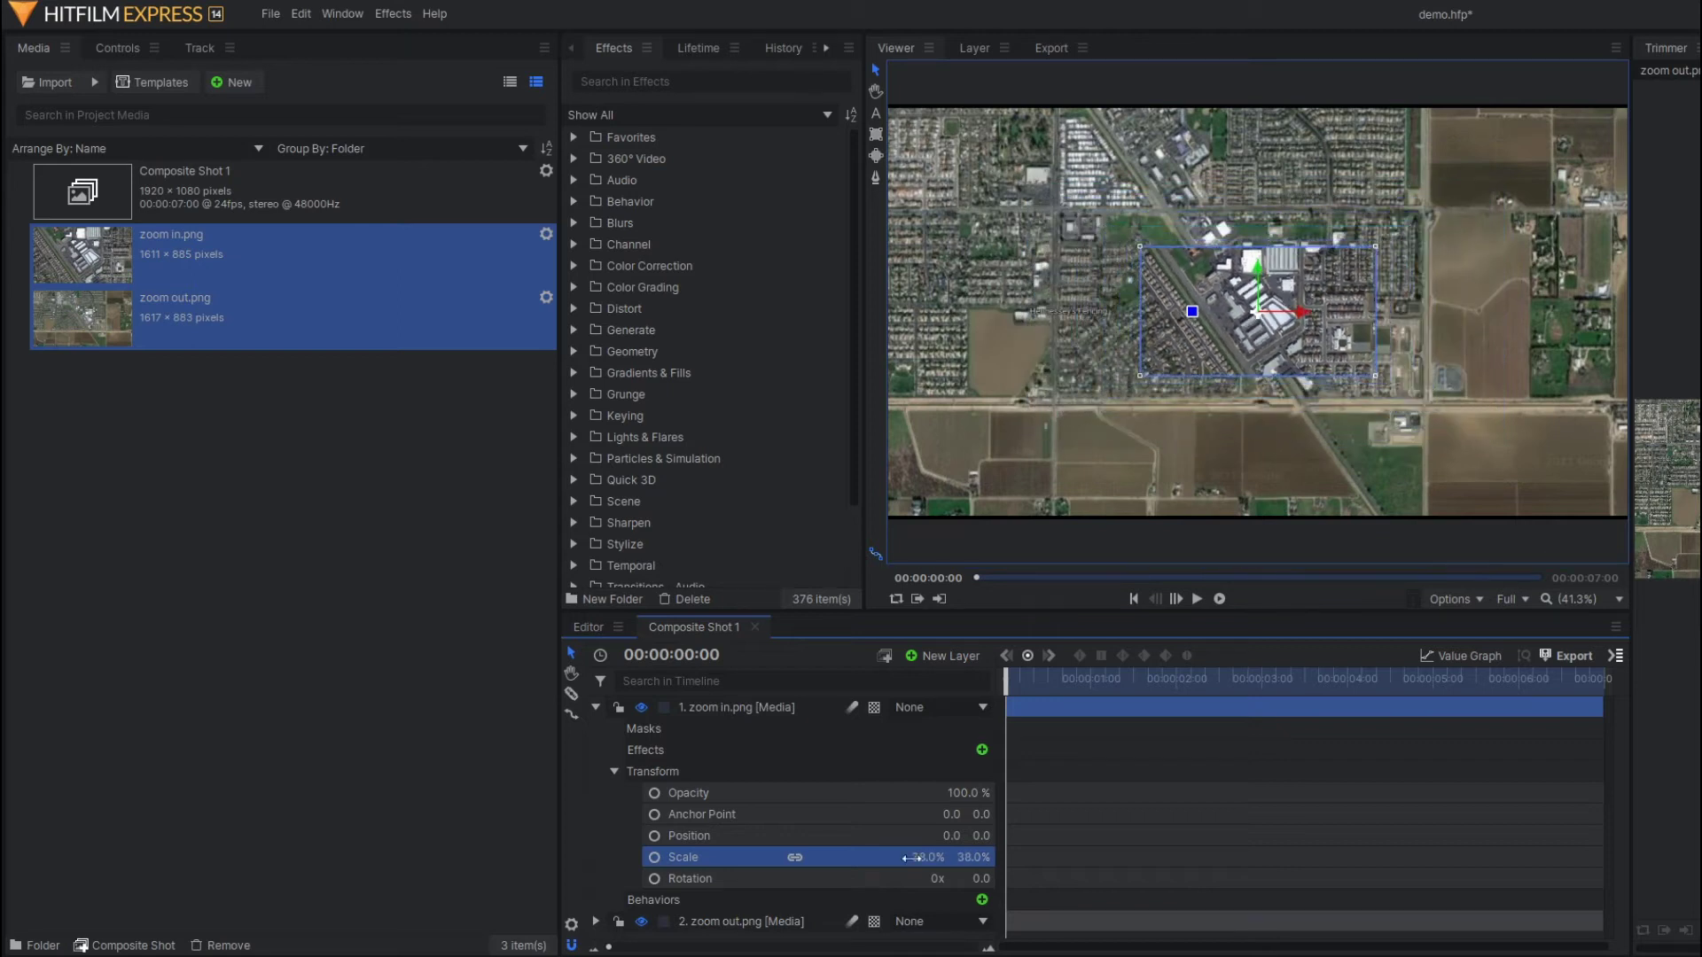
mouse_move(966, 792)
left_mouse_down()
mouse_move(949, 793)
mouse_move(968, 794)
left_mouse_up()
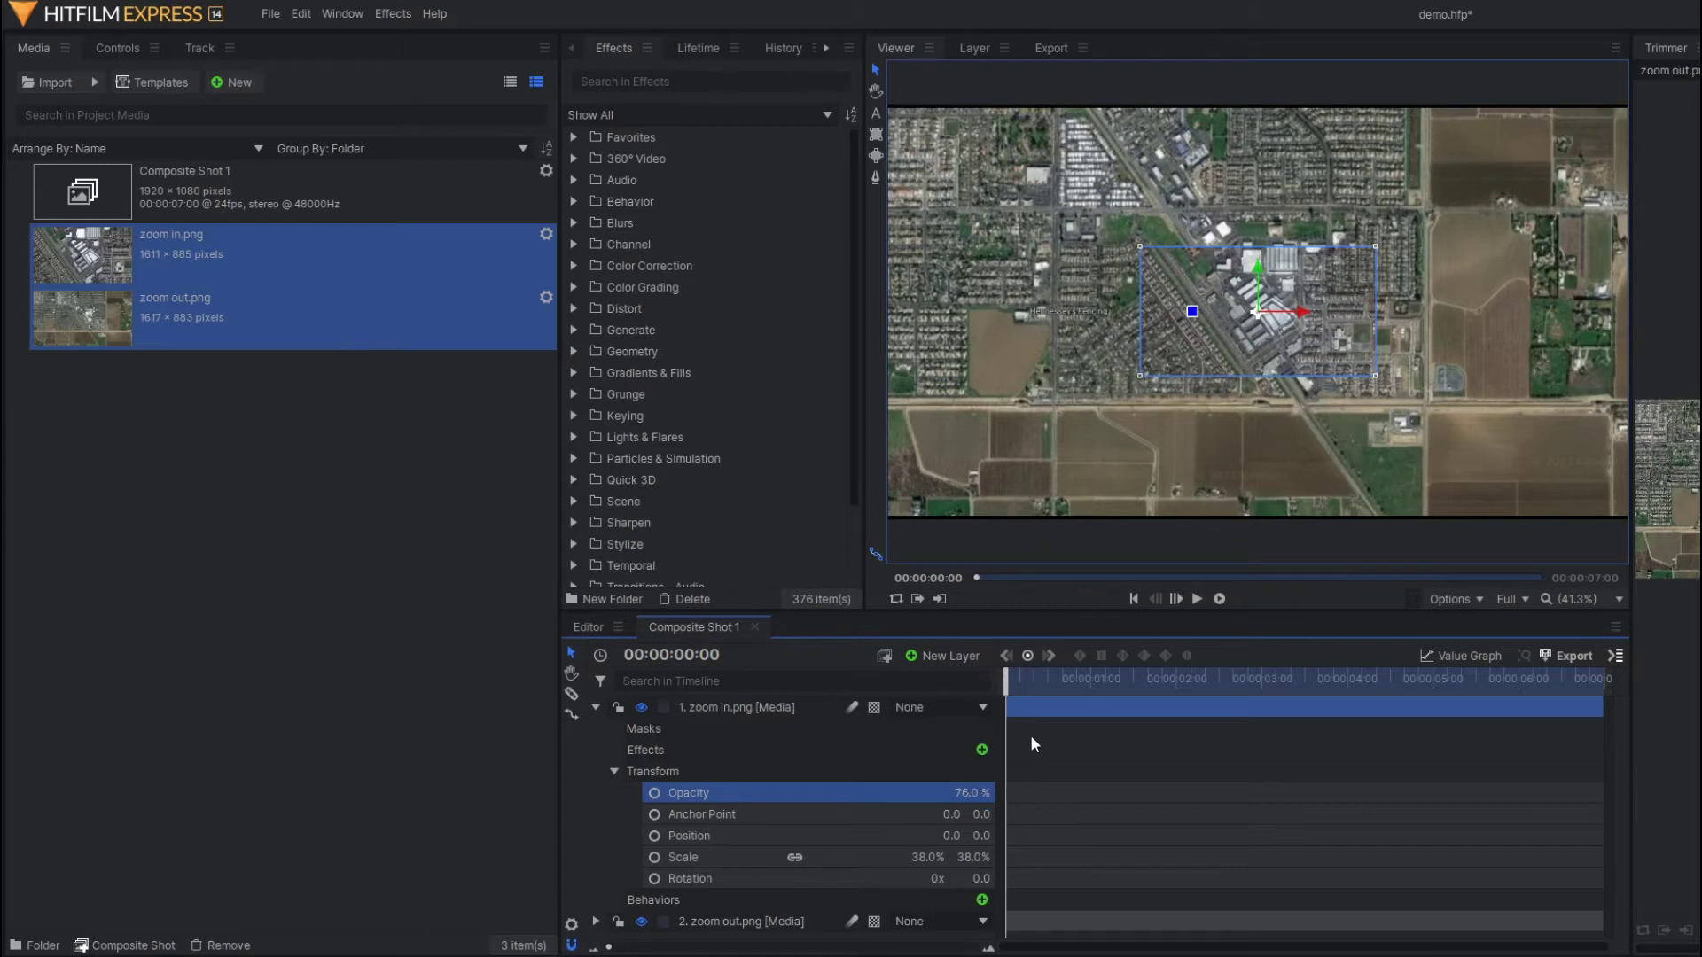
Refine zoom in.png to 33% scale and move it to 88, -20 over its matching map area
scroll(1264, 327, "up", 3)
left_click_drag(1268, 349, 1328, 342)
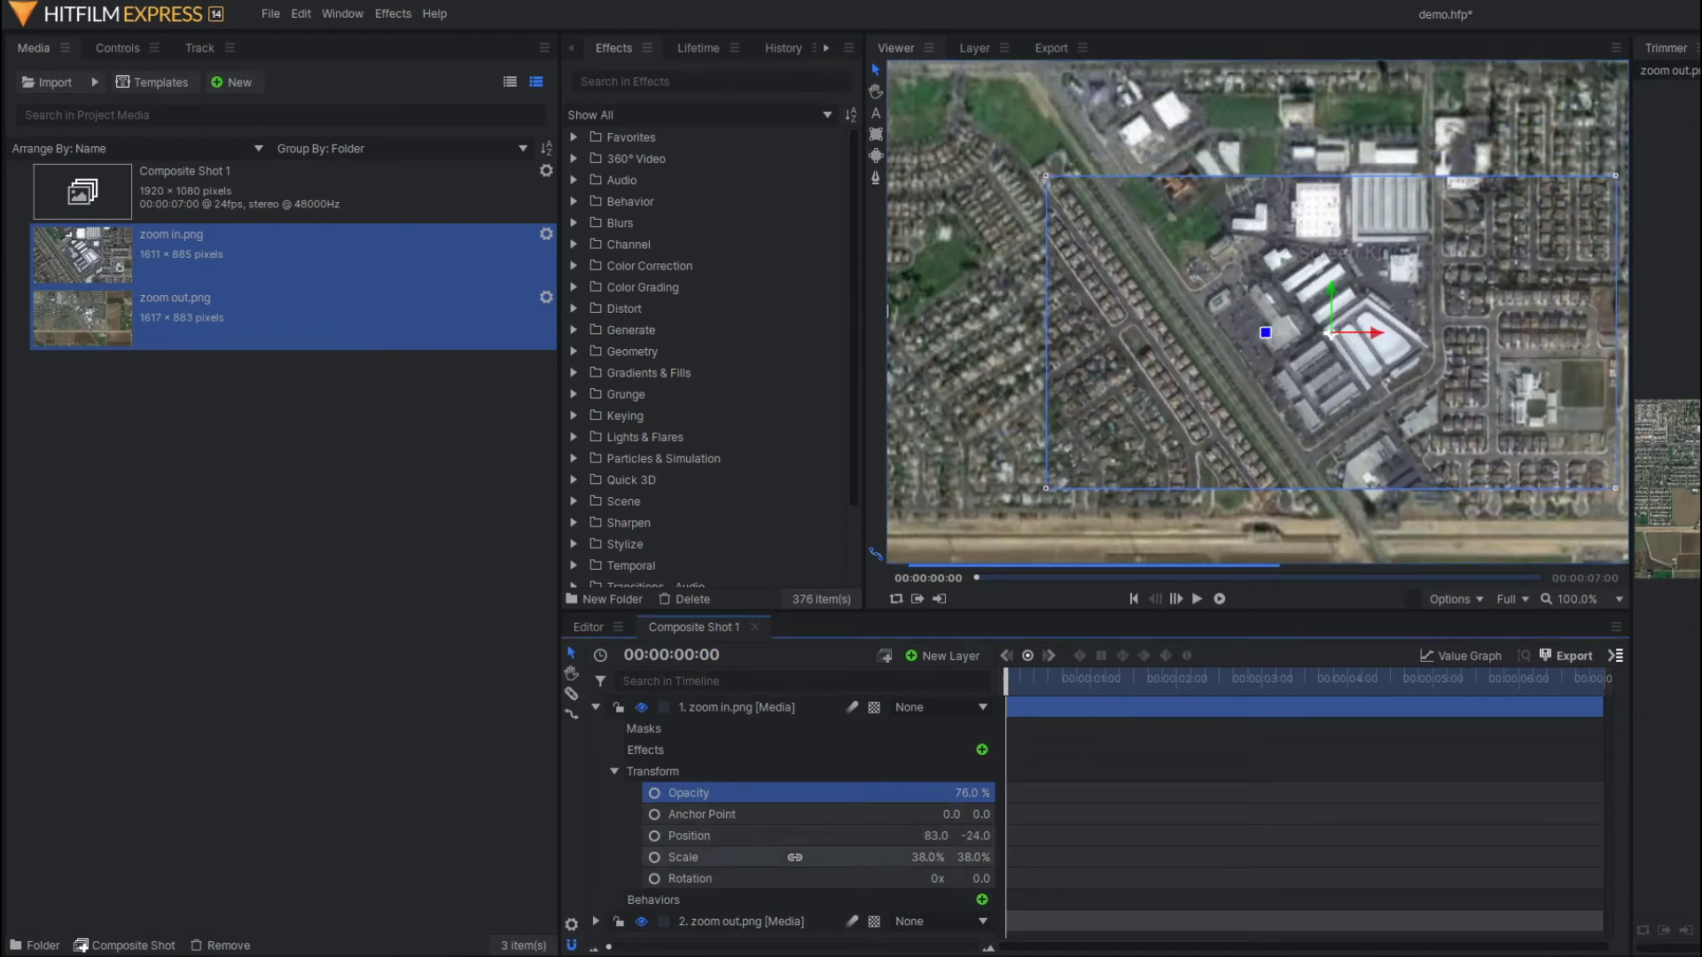
left_click_drag(917, 848, 896, 849)
left_click_drag(1305, 425, 1311, 454)
left_click_drag(968, 792, 933, 792)
left_click_drag(1344, 448, 1333, 333)
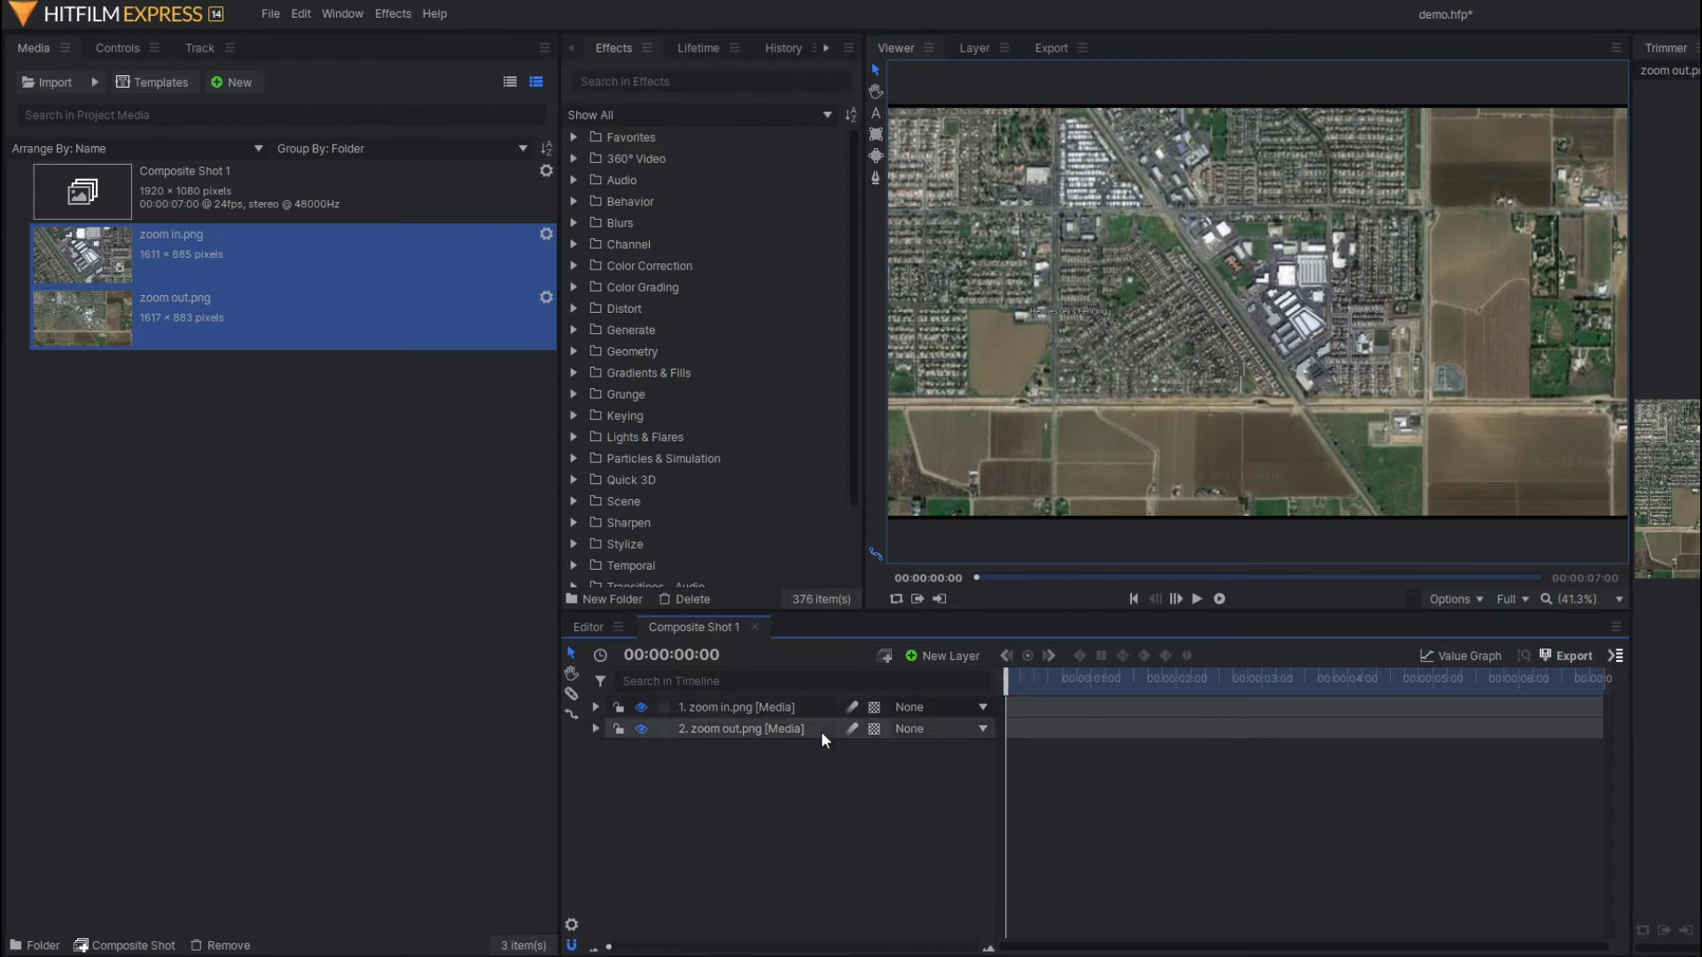
Group both map layers into a new Composite Shot 2
left_click_drag(820, 776, 715, 676)
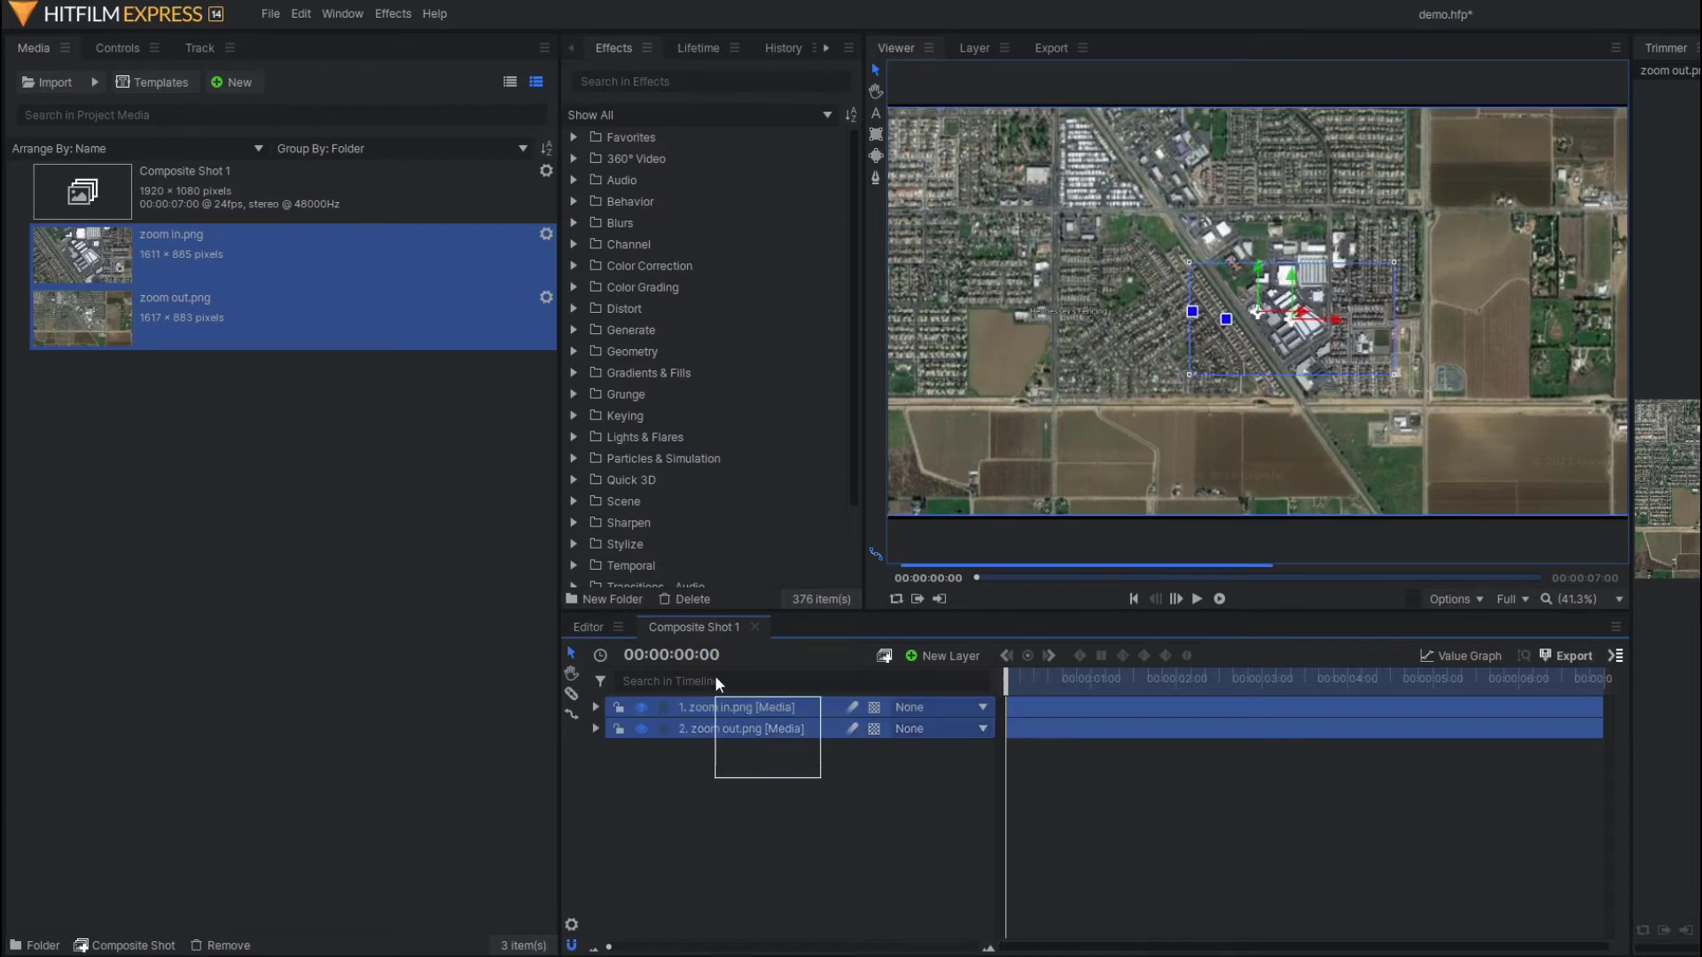
right_click(739, 709)
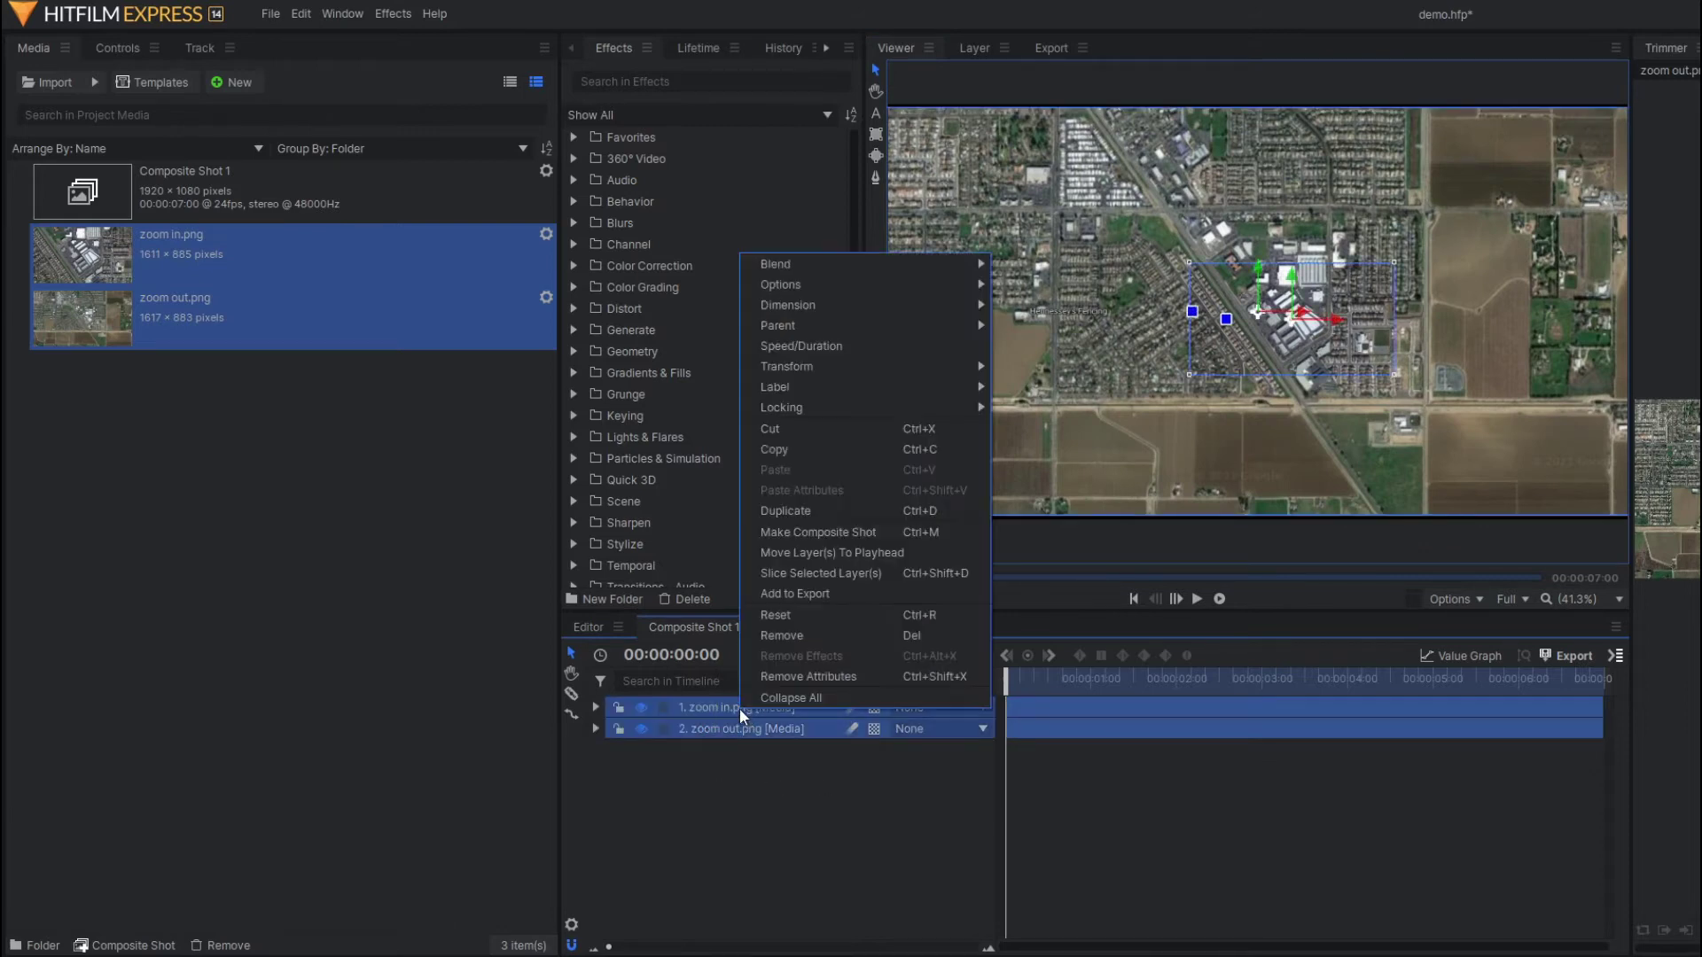
left_click(794, 531)
left_click(1062, 550)
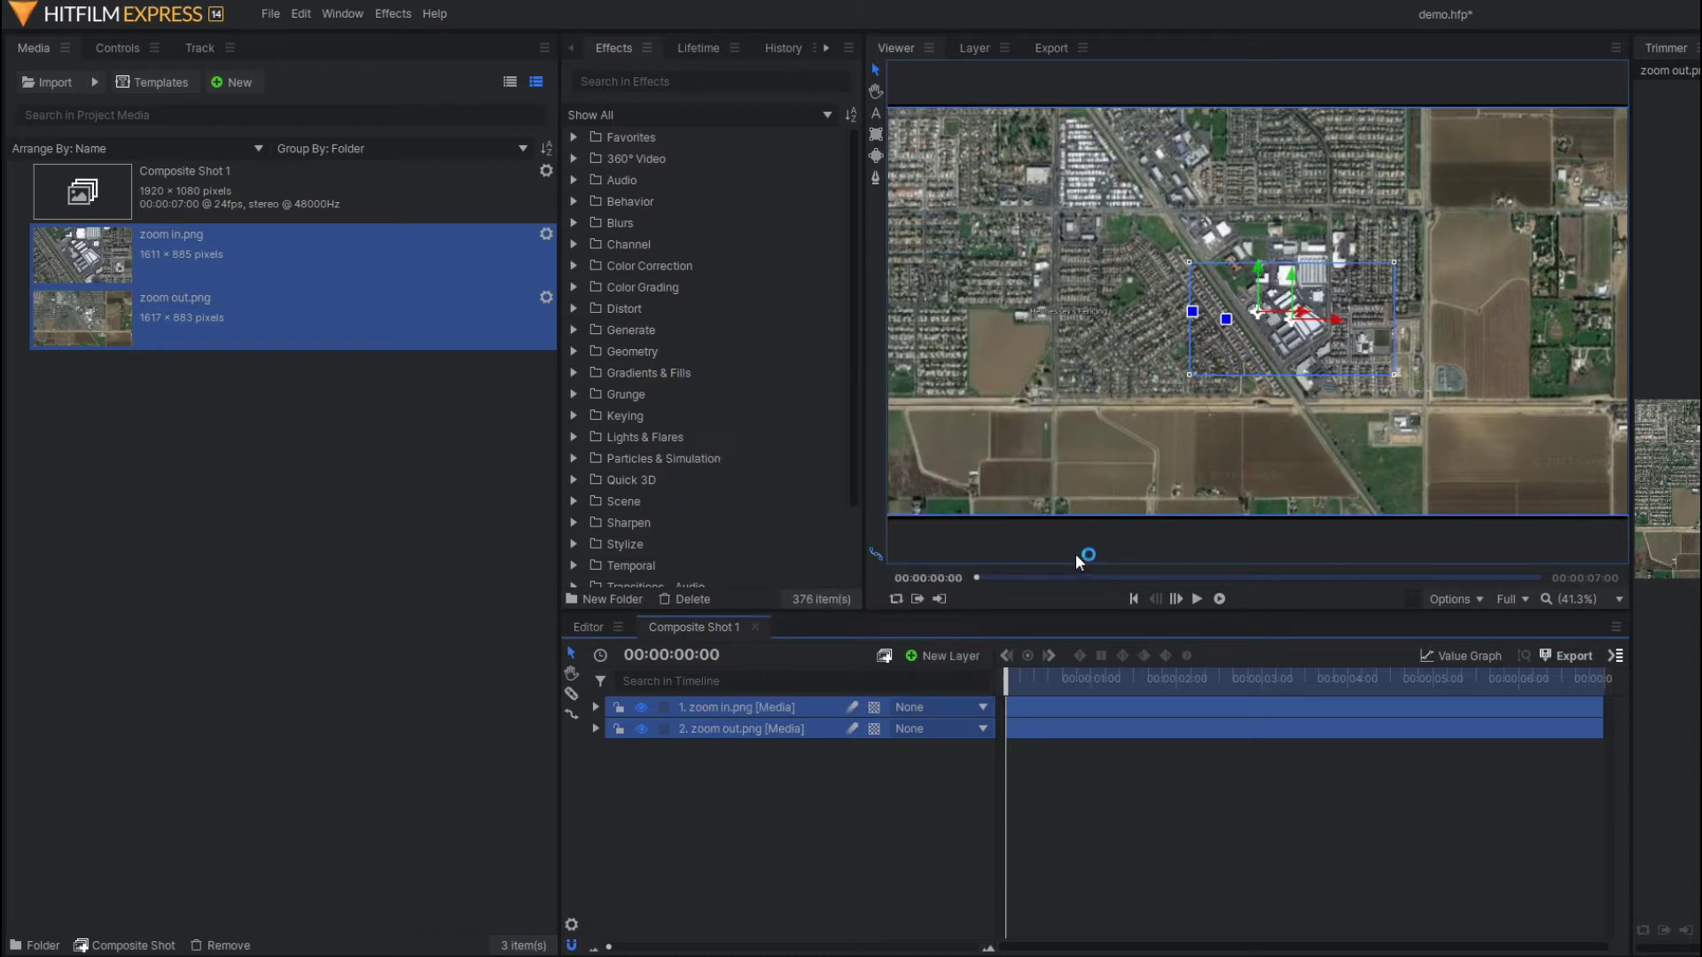
Back in Composite Shot 1, enlarge the nested composite layer to 258% scale
left_click(691, 626)
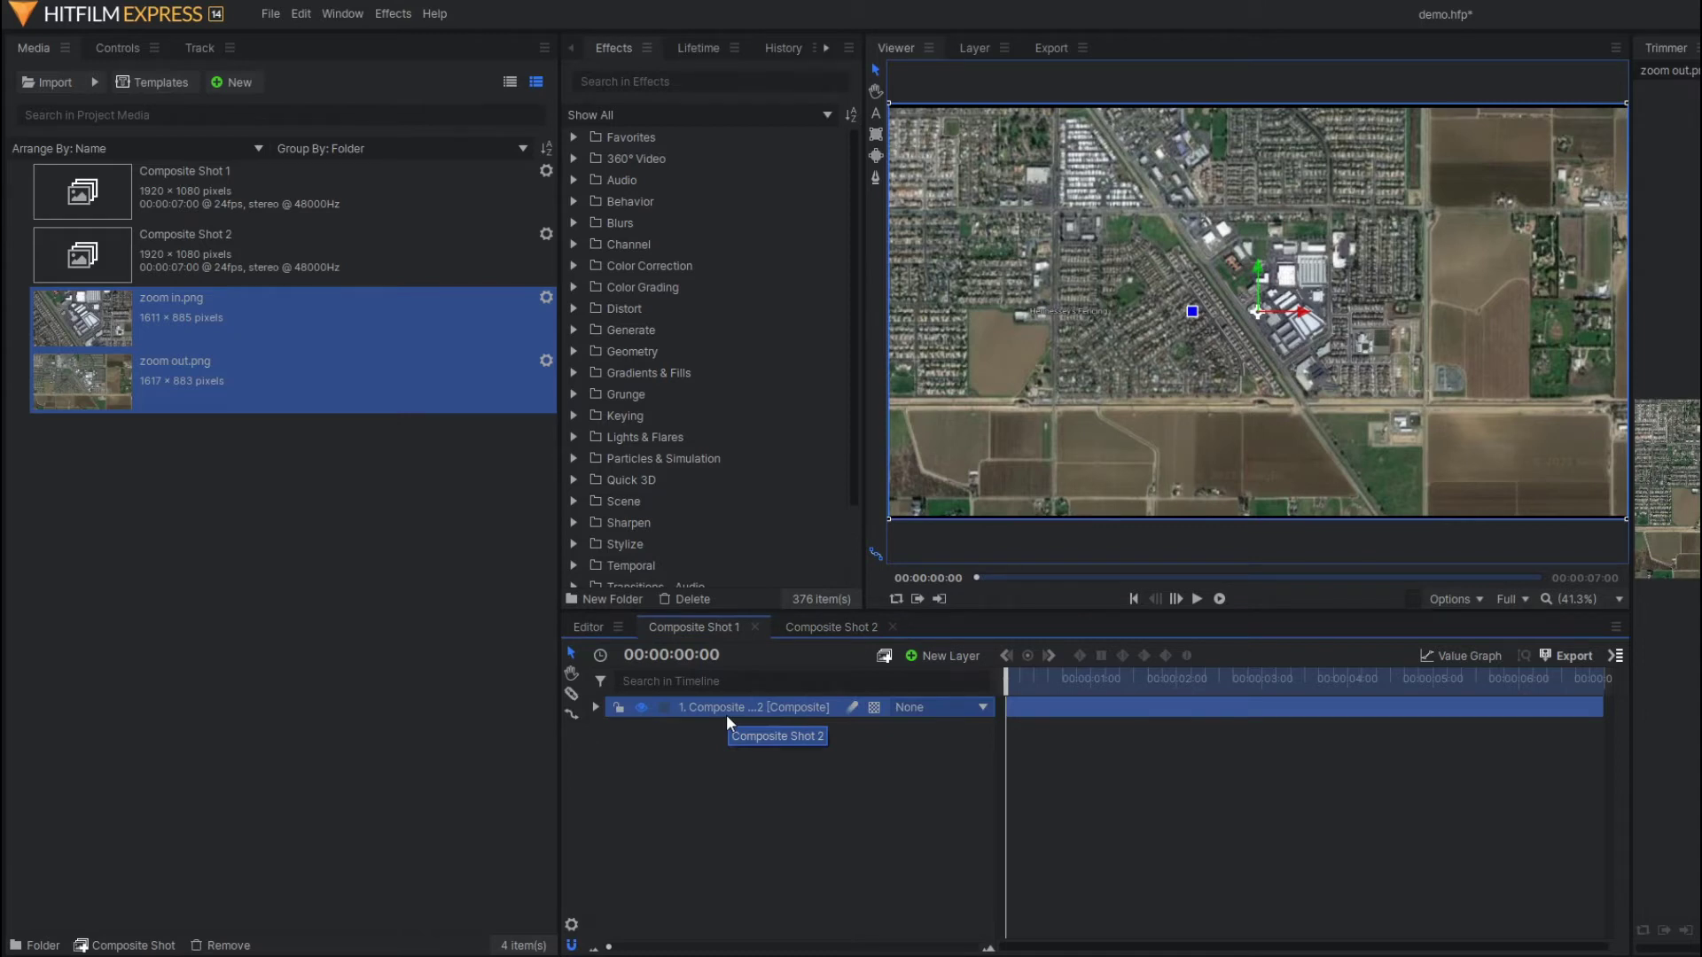
left_click(595, 707)
left_click(614, 771)
mouse_move(919, 857)
left_mouse_down()
mouse_move(1028, 857)
mouse_move(913, 858)
left_mouse_up()
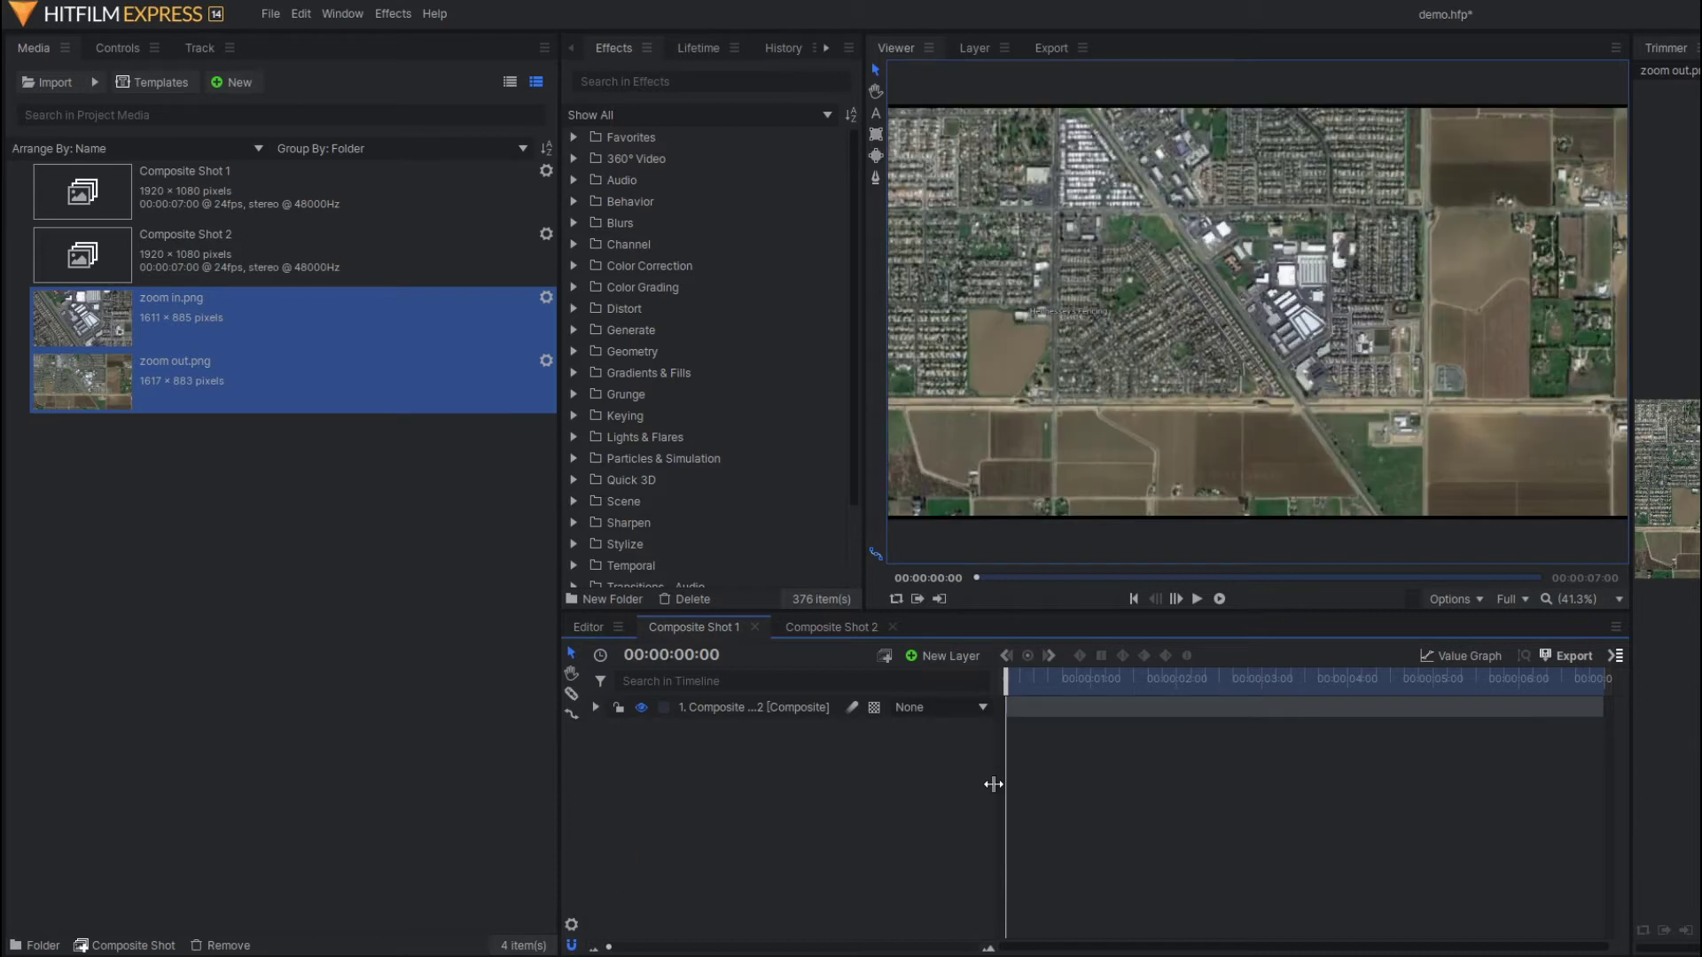
Keyframe the map layer's Scale from 100% through 173% up to 425% at about 5 seconds
left_click(595, 708)
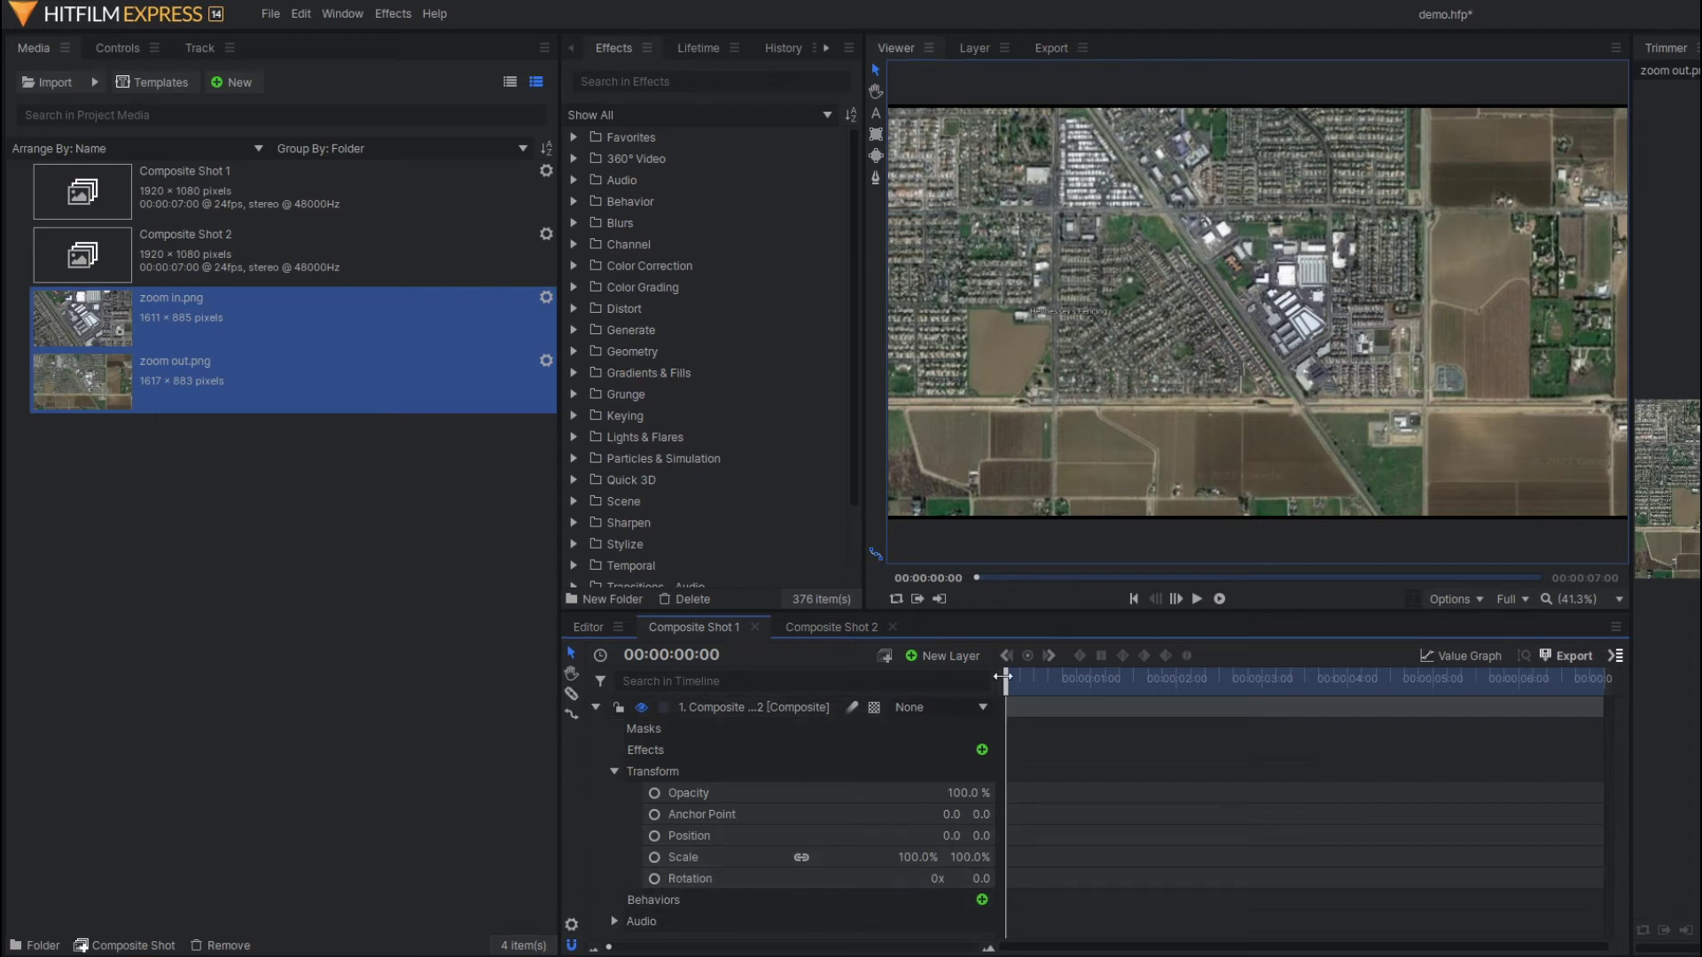
key("Right")
key("Right")
key("Right")
key("Right")
key("Right")
left_click(656, 858)
key("Right")
key("Right")
key("Right")
key("Right")
key("Right")
key("Right")
key("Right")
key("Right")
left_click_drag(909, 858, 859, 857)
key("Right")
key("Right")
key("Right")
key("Right")
key("Right")
key("Right")
key("Right")
key("Right")
key("Right")
key("Right")
key("Right")
key("Right")
key("Right")
key("Right")
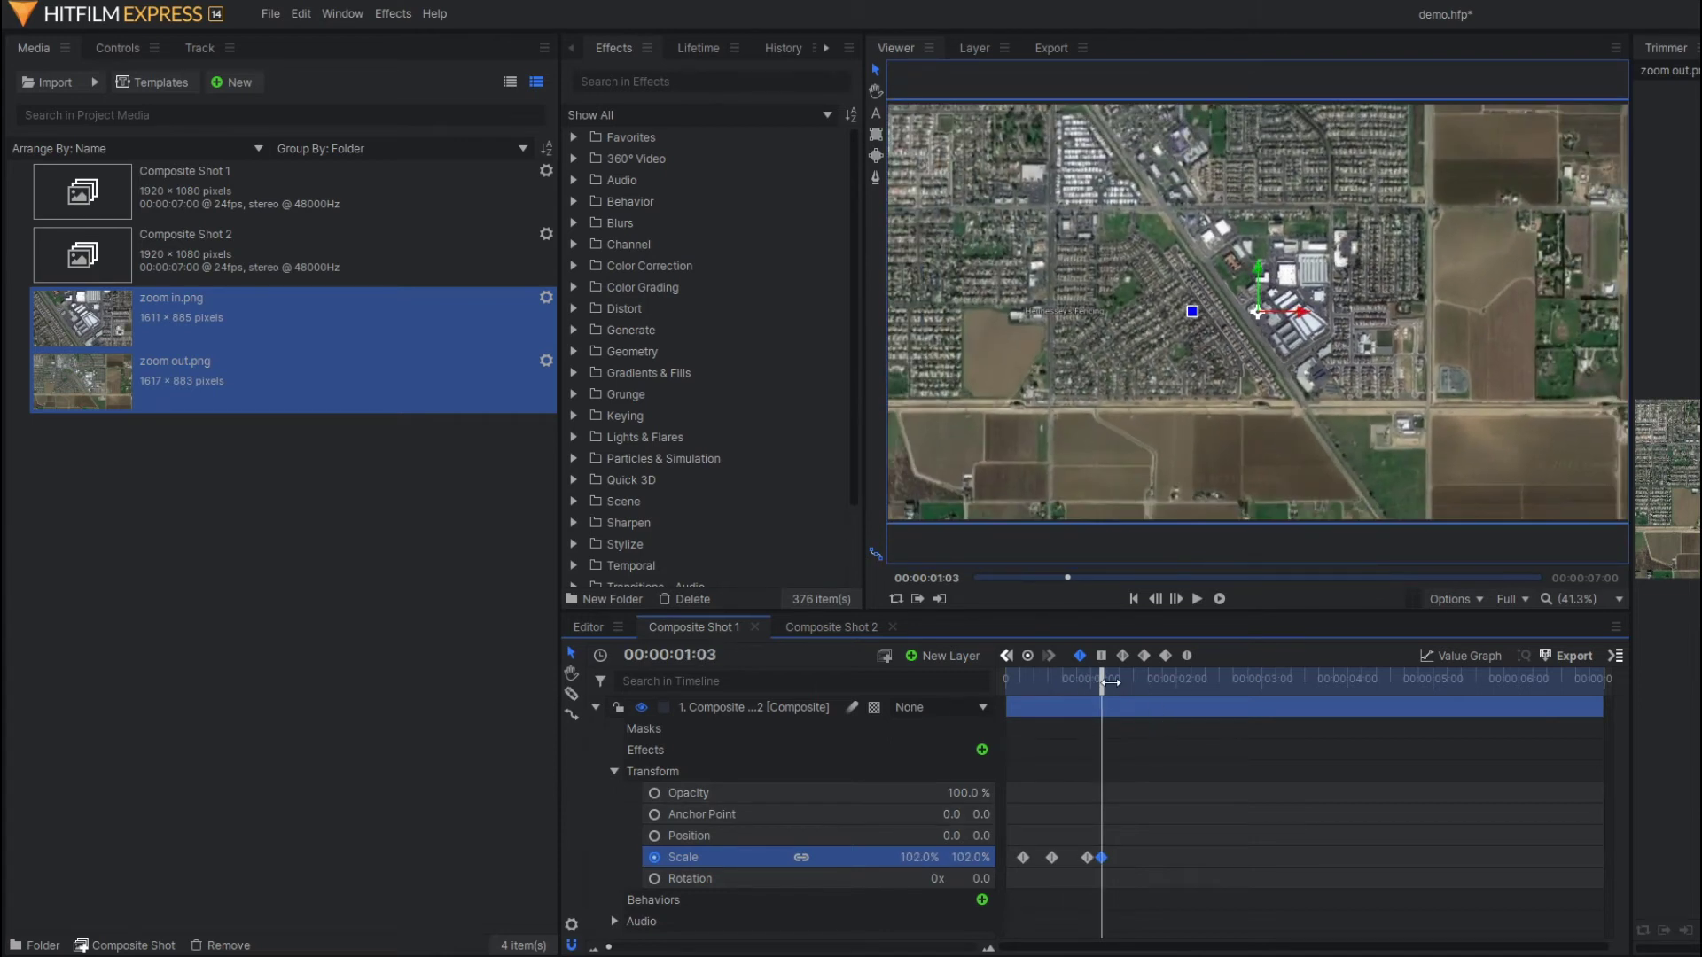
left_click_drag(1102, 681, 1156, 687)
left_click_drag(1101, 858, 1383, 857)
key("space")
left_click_drag(1383, 679, 1454, 678)
left_click_drag(920, 857, 908, 820)
Play back the zoom animation, then return to the first frame and collapse the layer
left_click(1134, 598)
left_click(1196, 598)
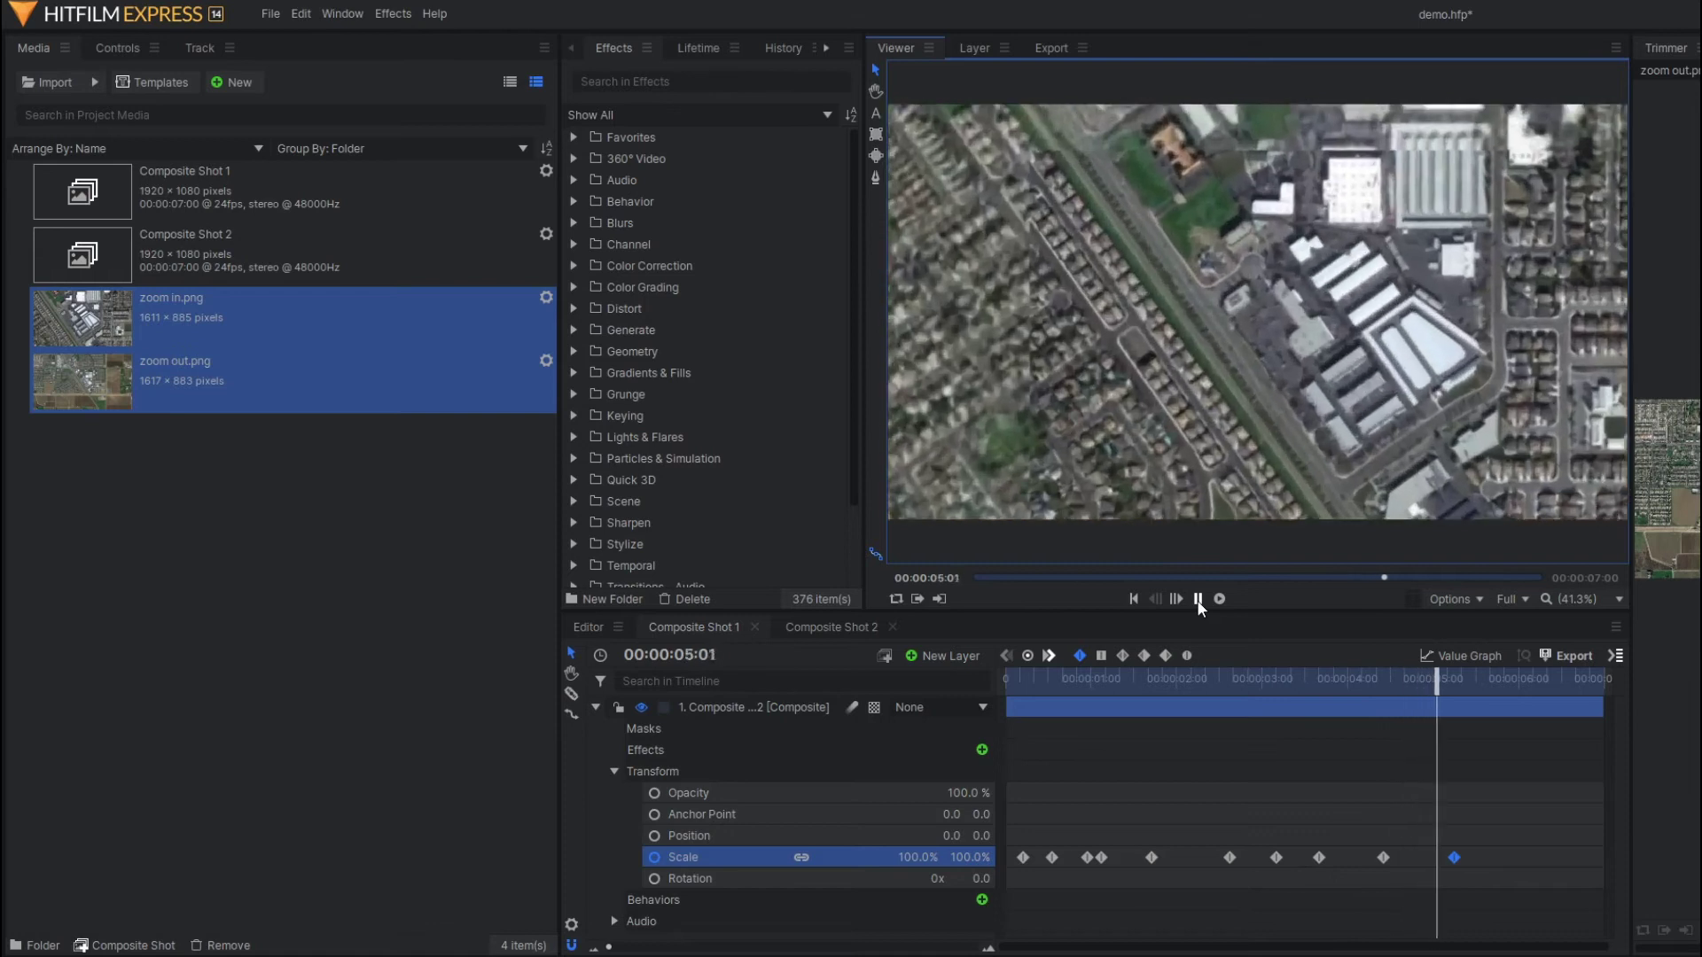
left_click(1024, 678)
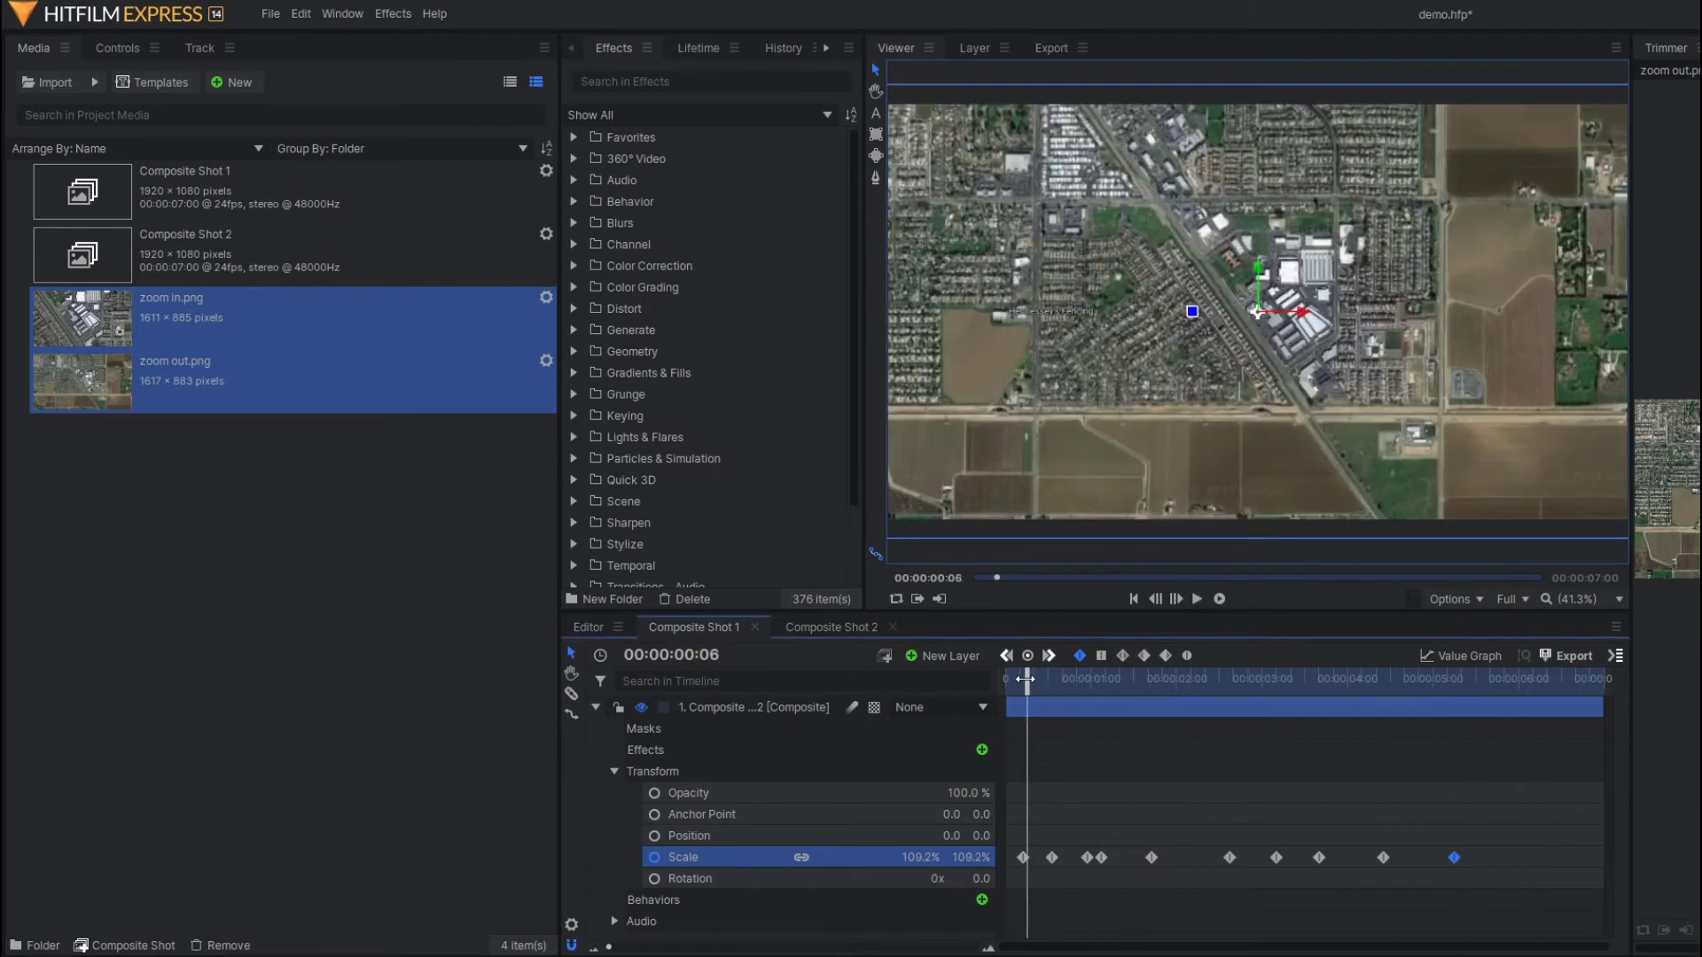
left_click_drag(1023, 679, 1006, 678)
left_click(595, 707)
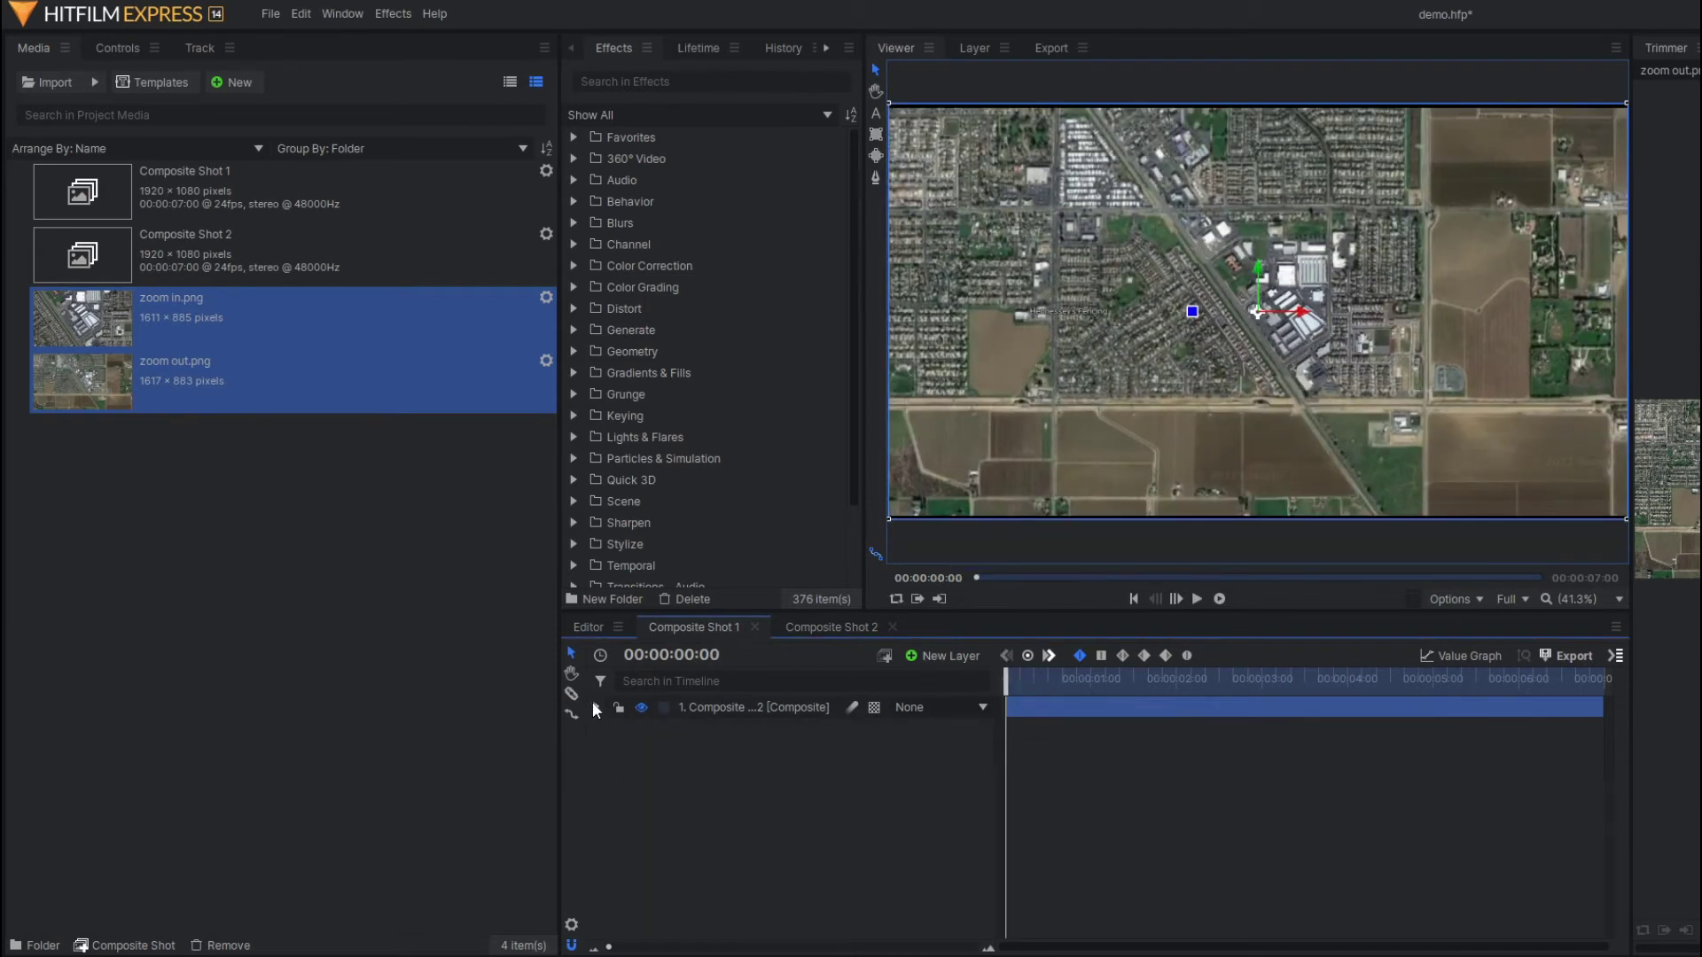
left_click(683, 786)
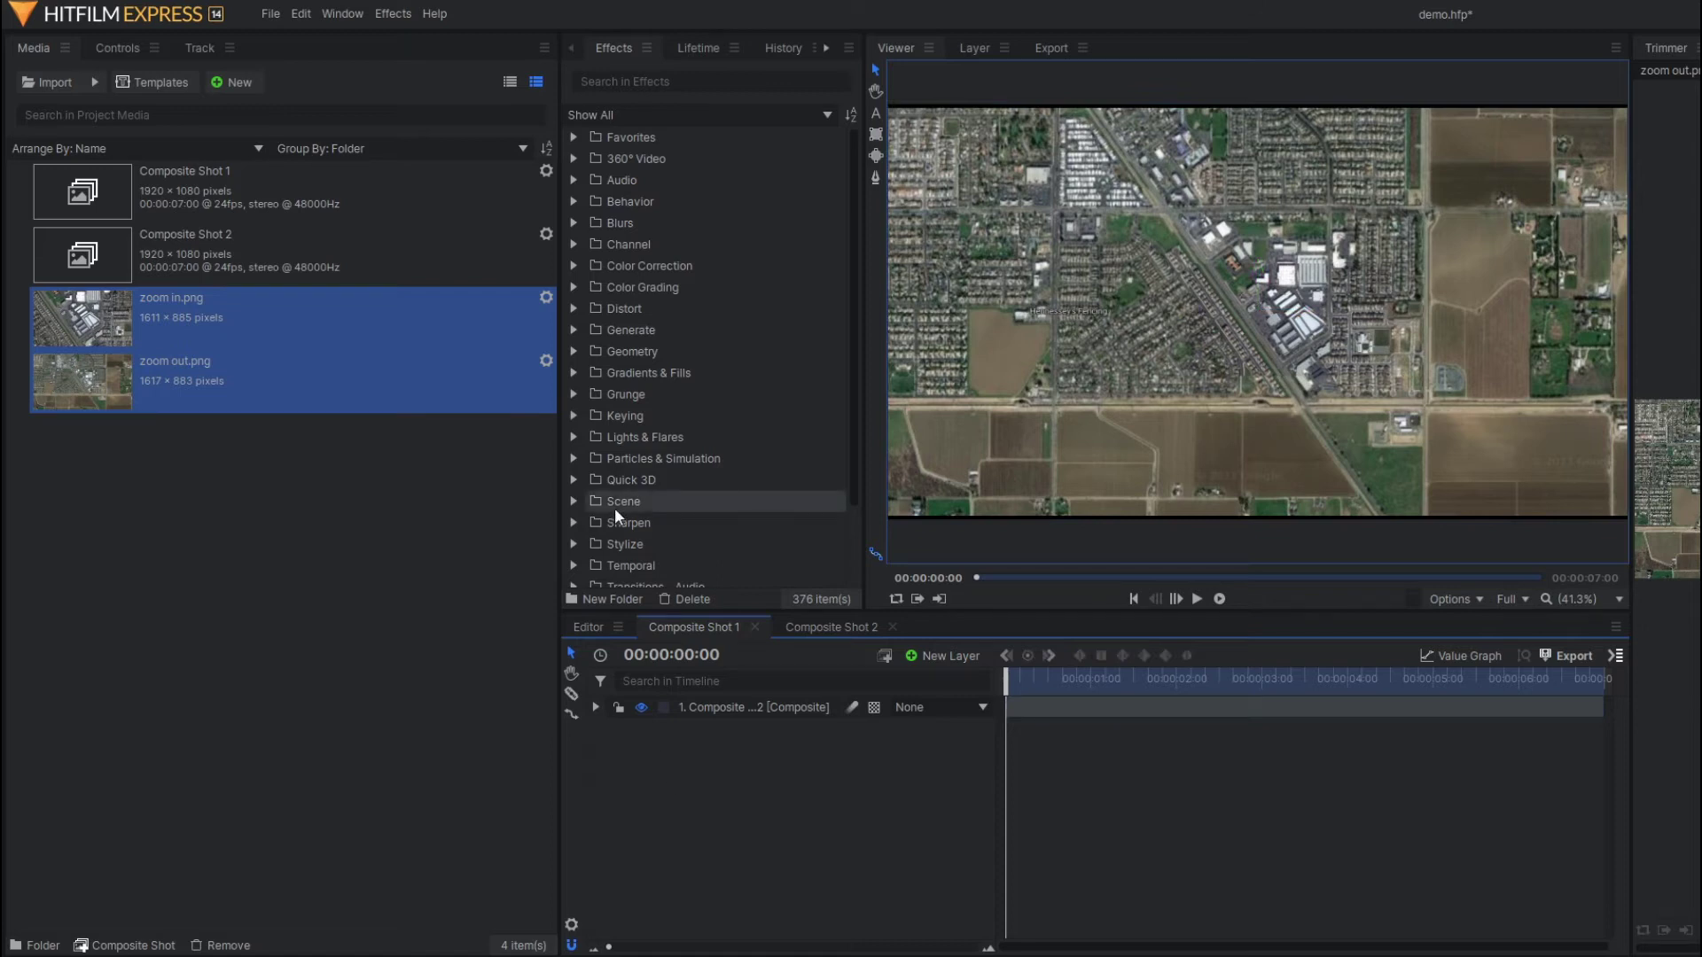
Find the Curves effect by searching 'curve' and apply it to the map layer
left_click(616, 86)
type("curve")
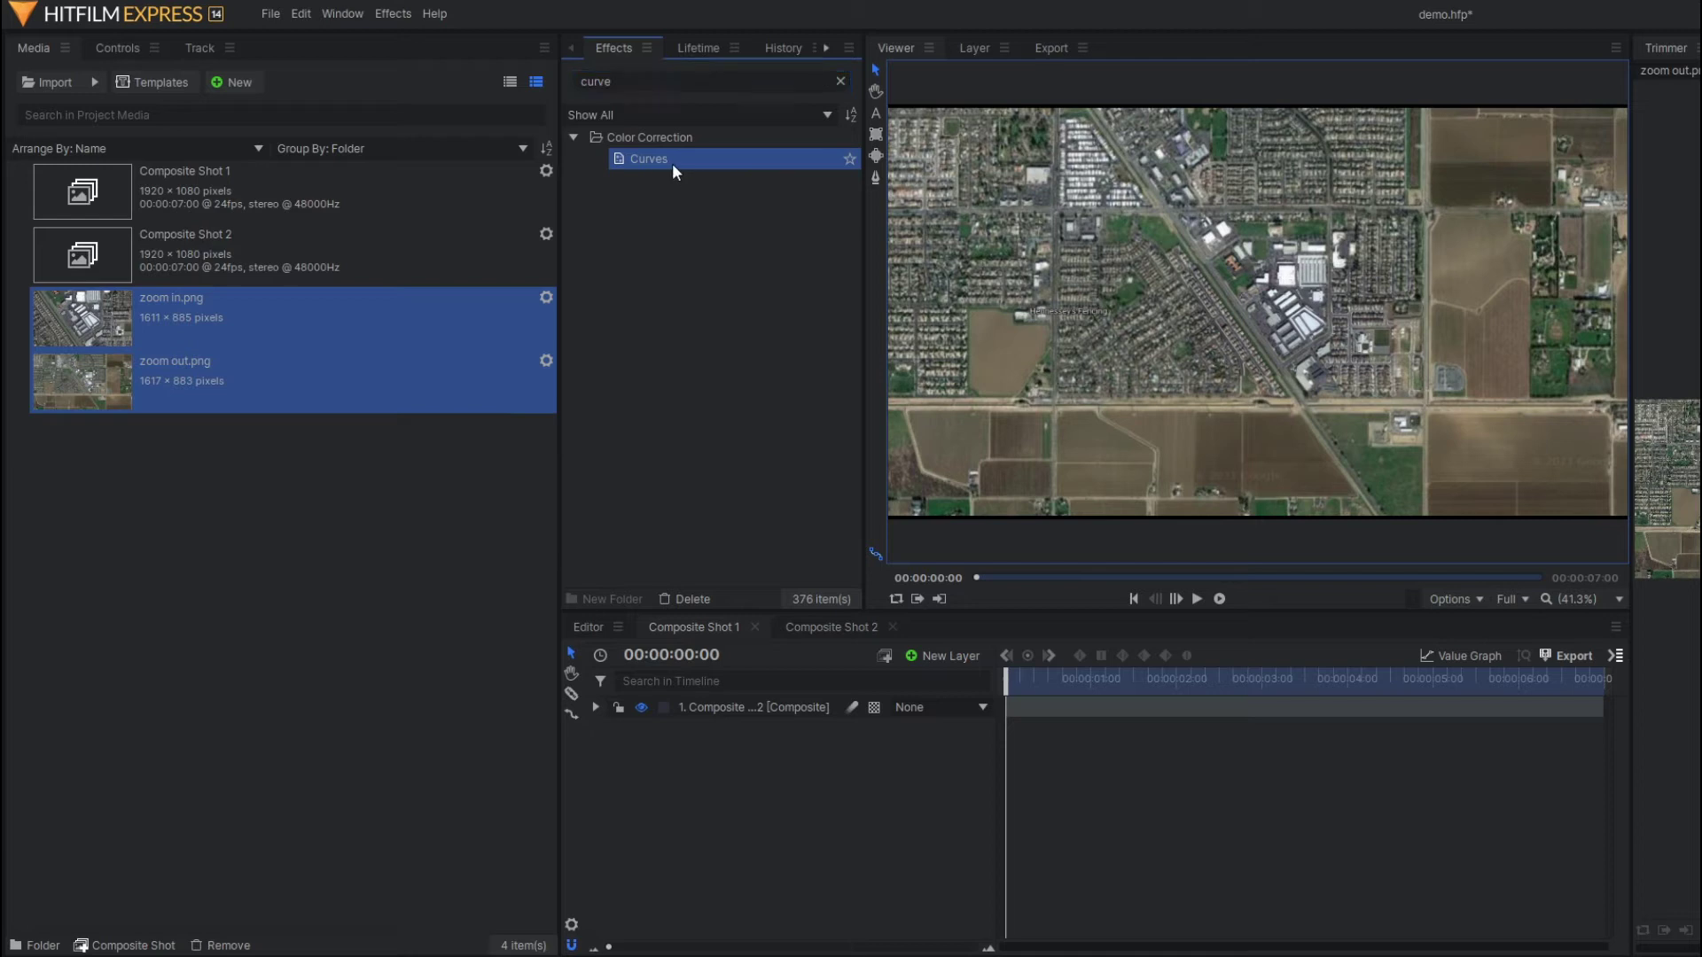
left_click_drag(672, 168, 733, 706)
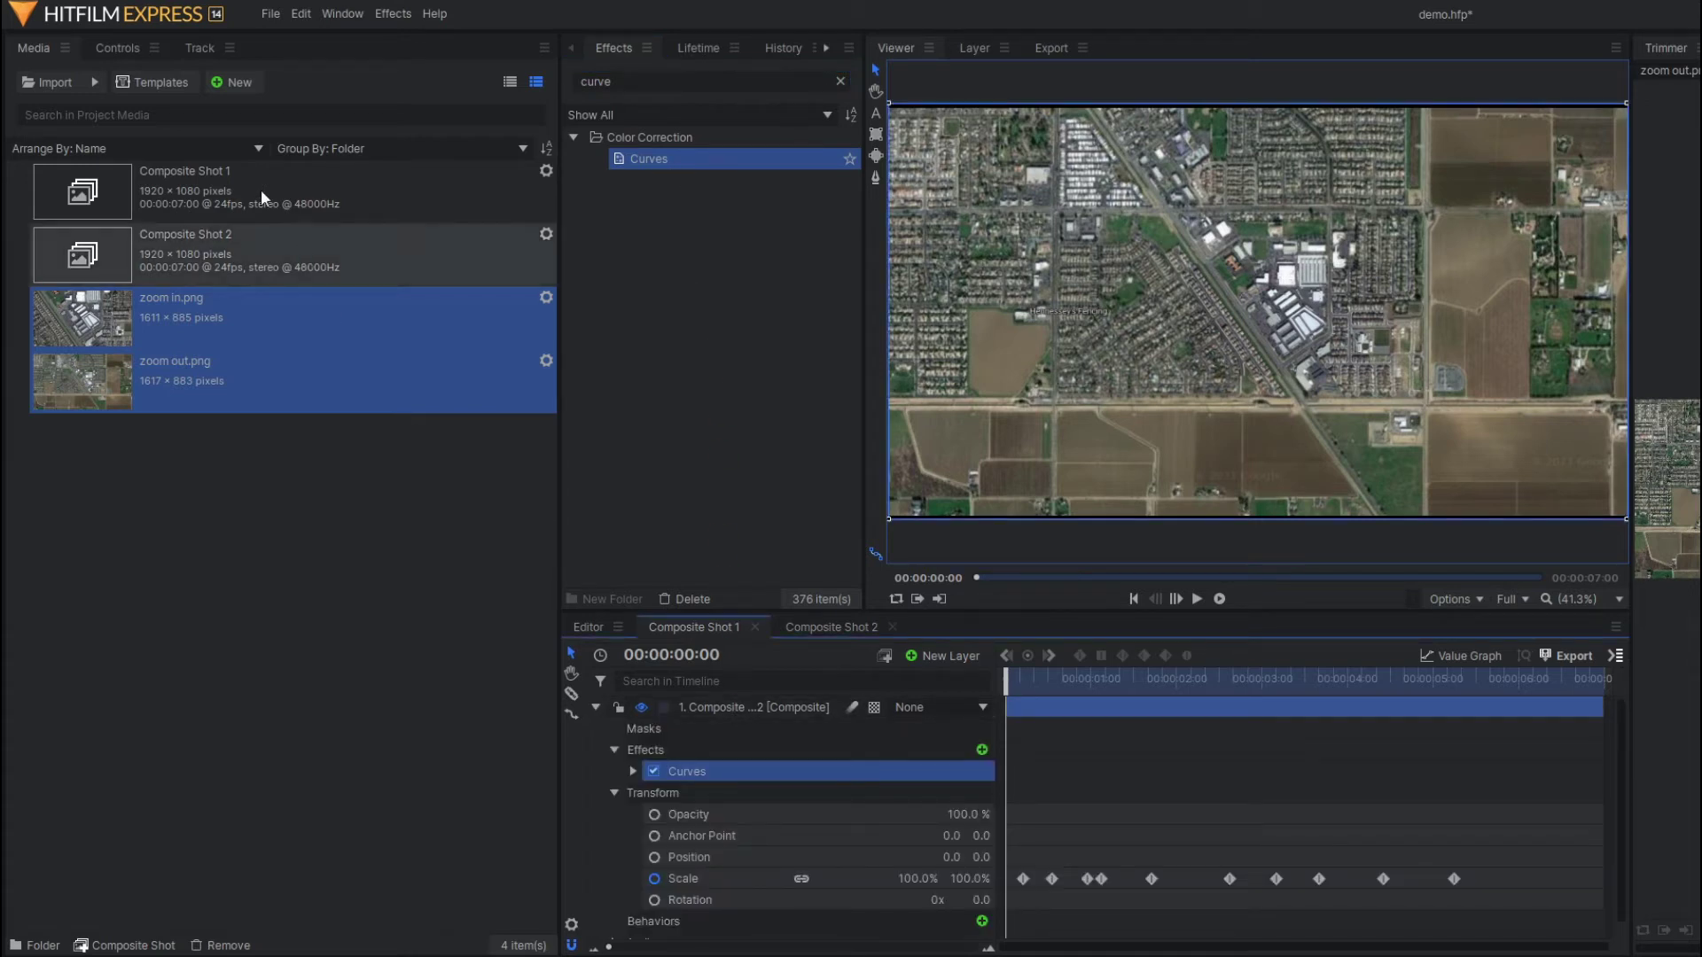
On the Green channel, raise the black point and pull in the white point
left_click(116, 46)
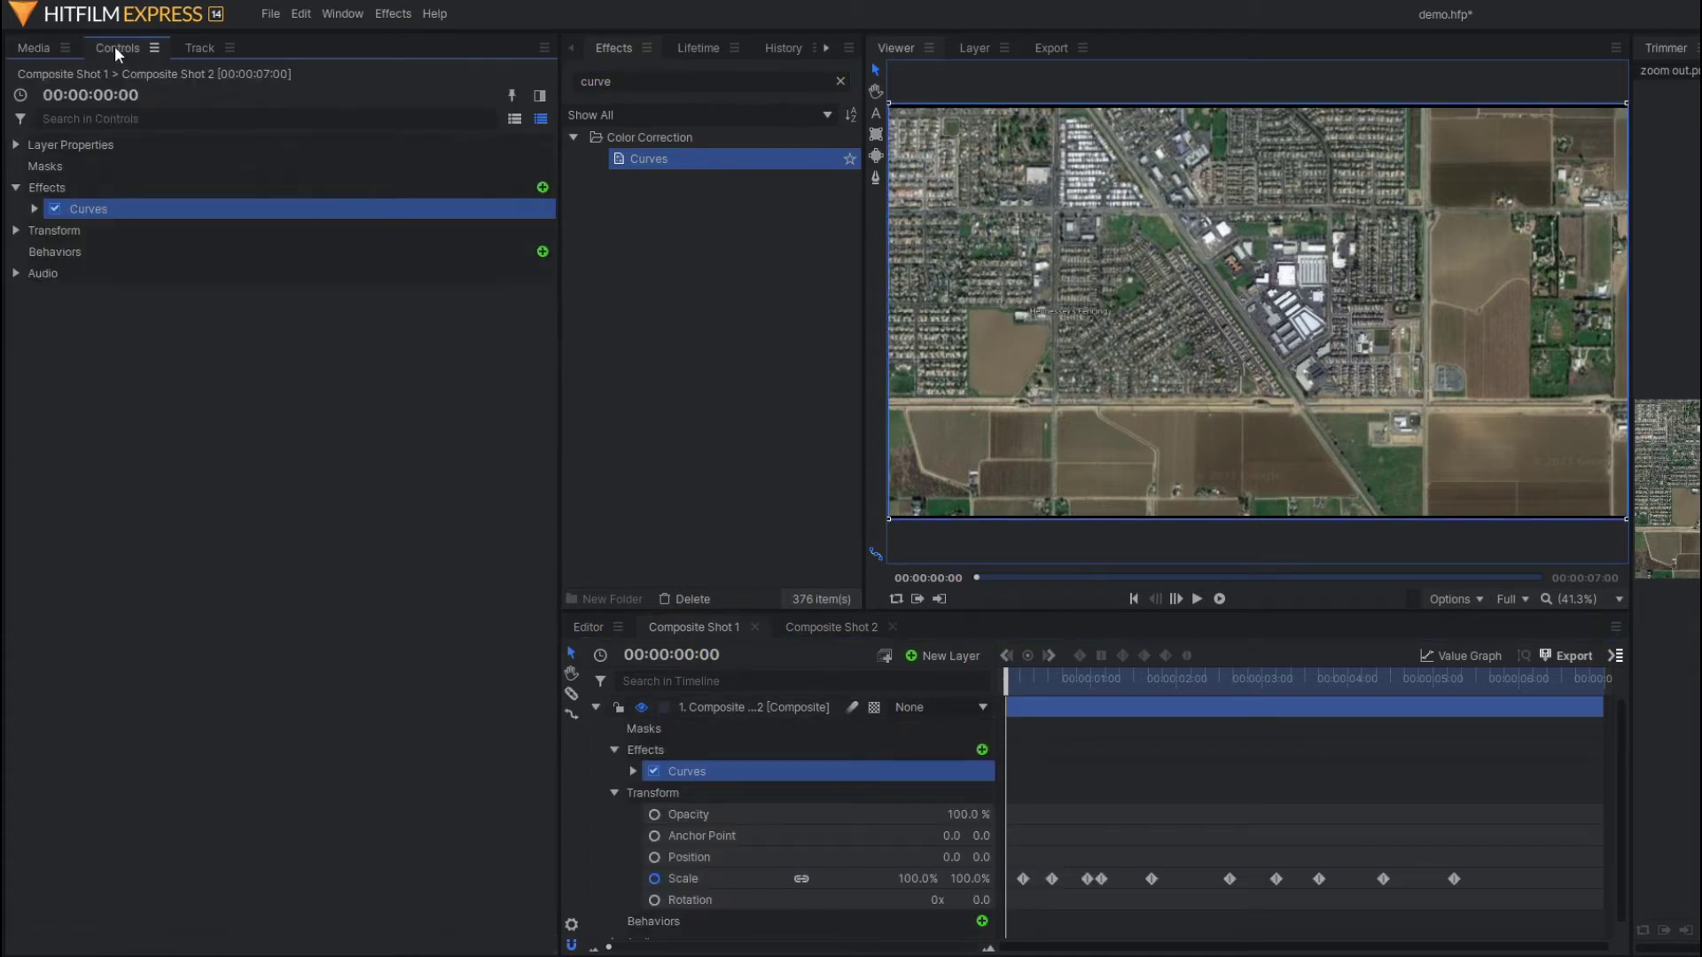
left_click(34, 209)
left_click(320, 230)
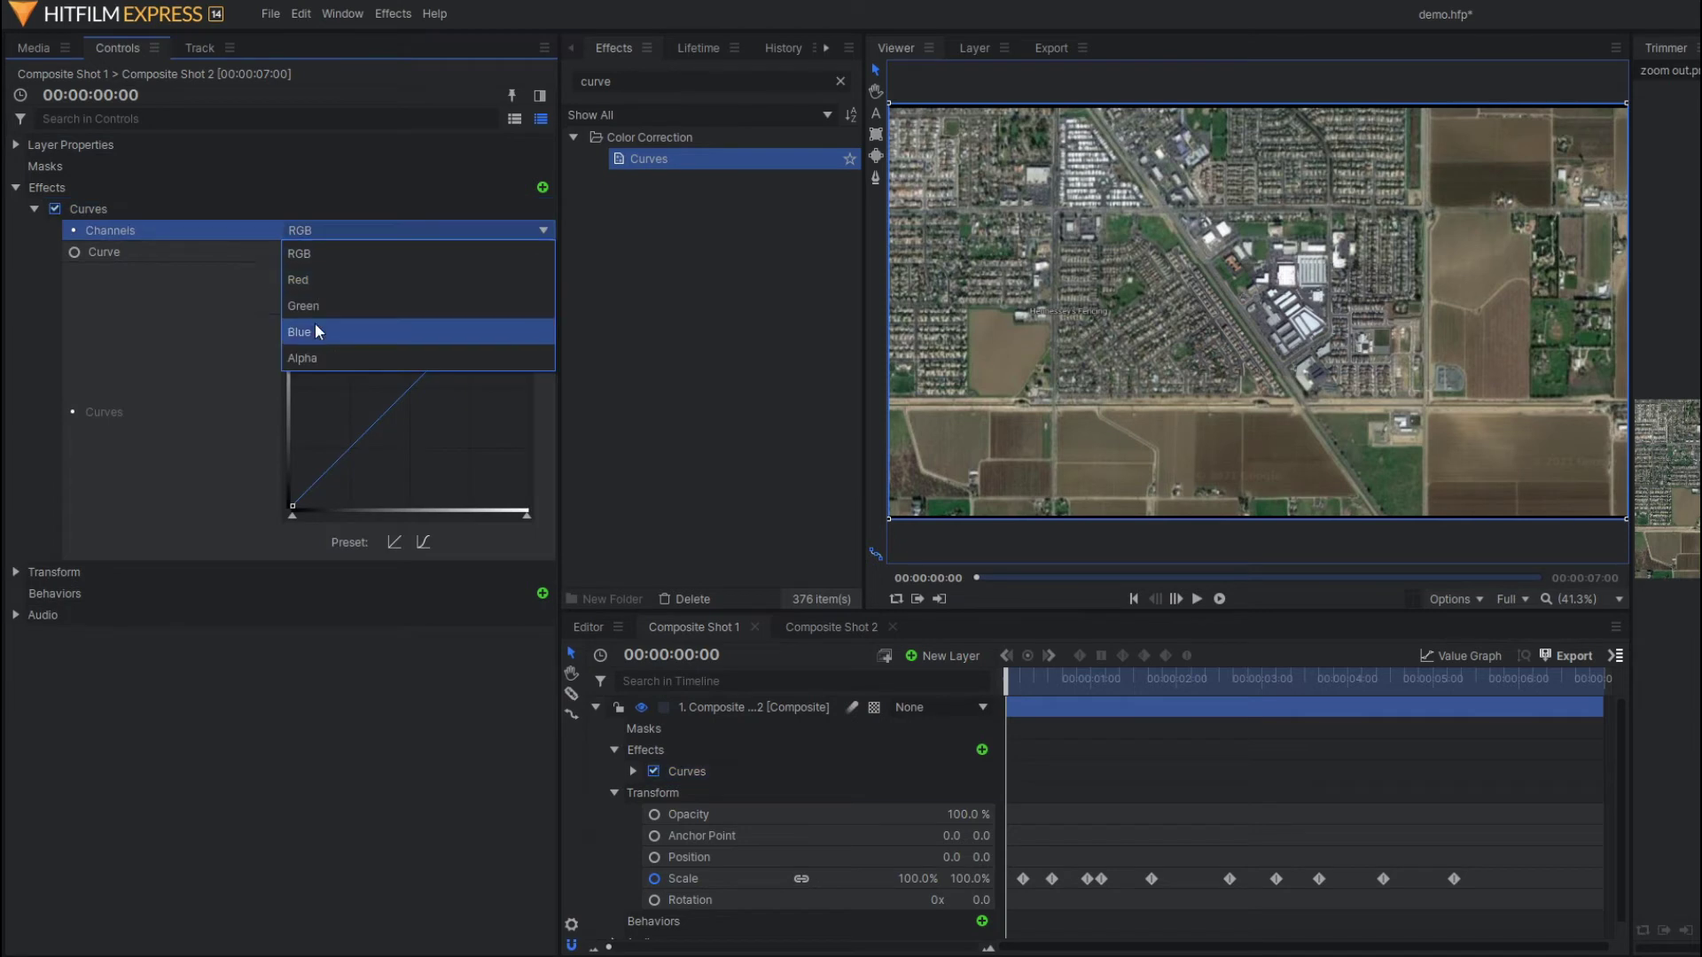
left_click(311, 310)
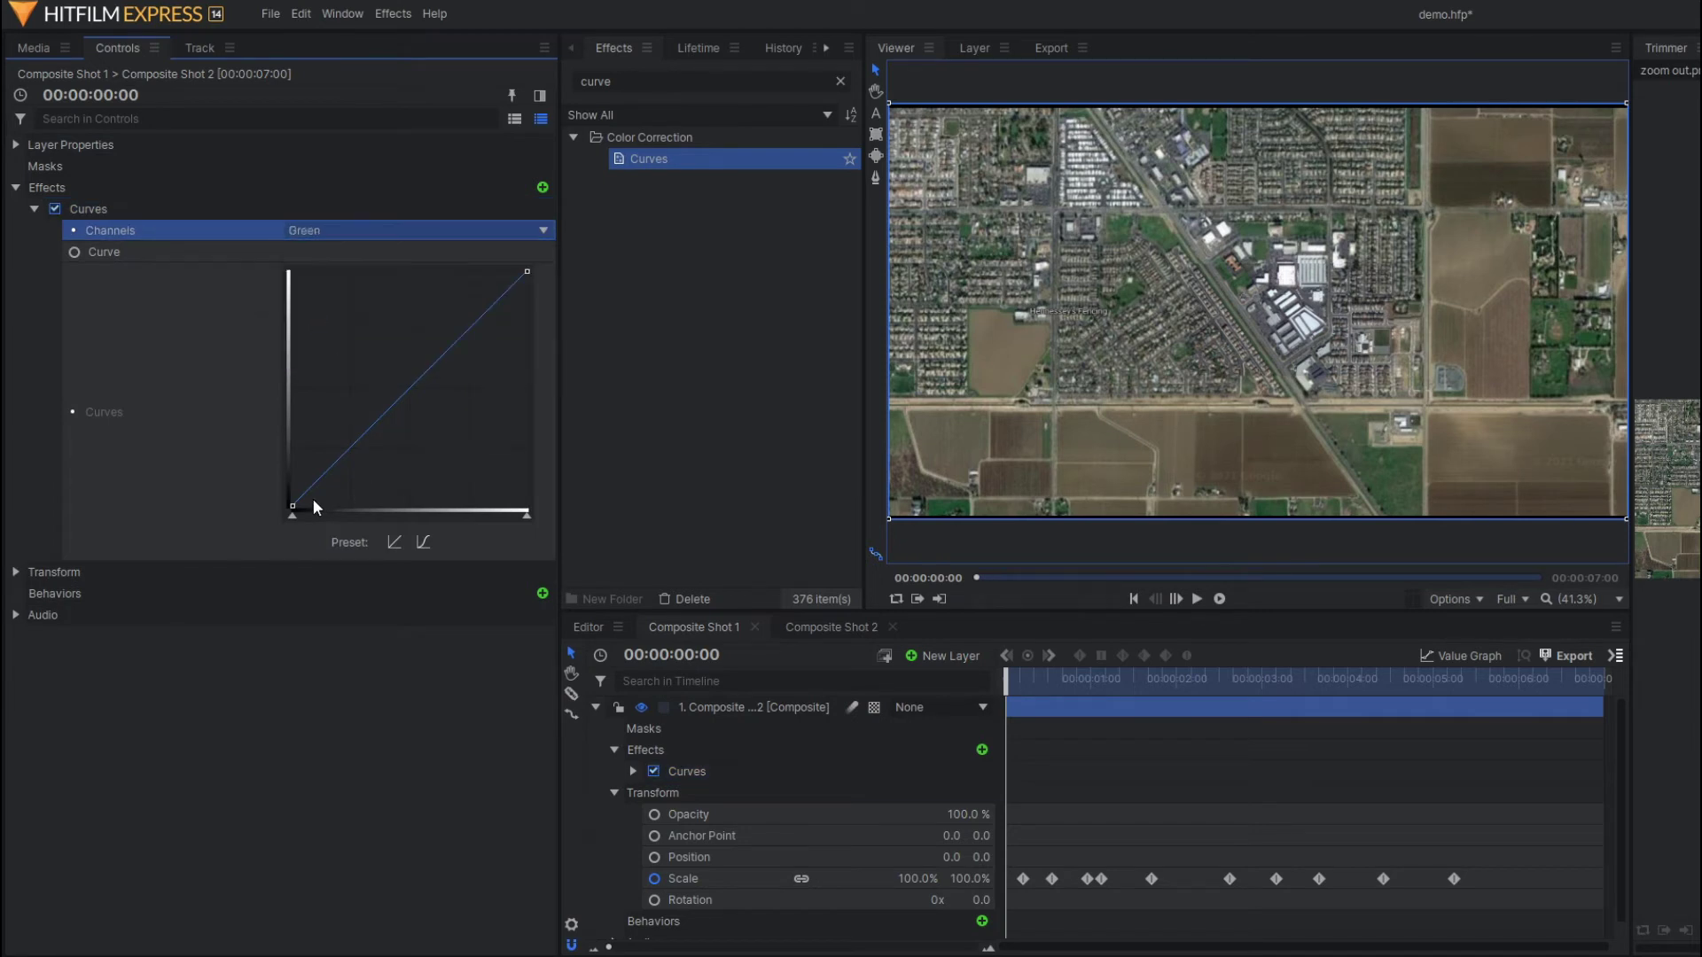
mouse_move(293, 511)
left_mouse_down()
mouse_move(342, 508)
mouse_move(327, 509)
left_mouse_up()
left_click_drag(528, 272, 489, 271)
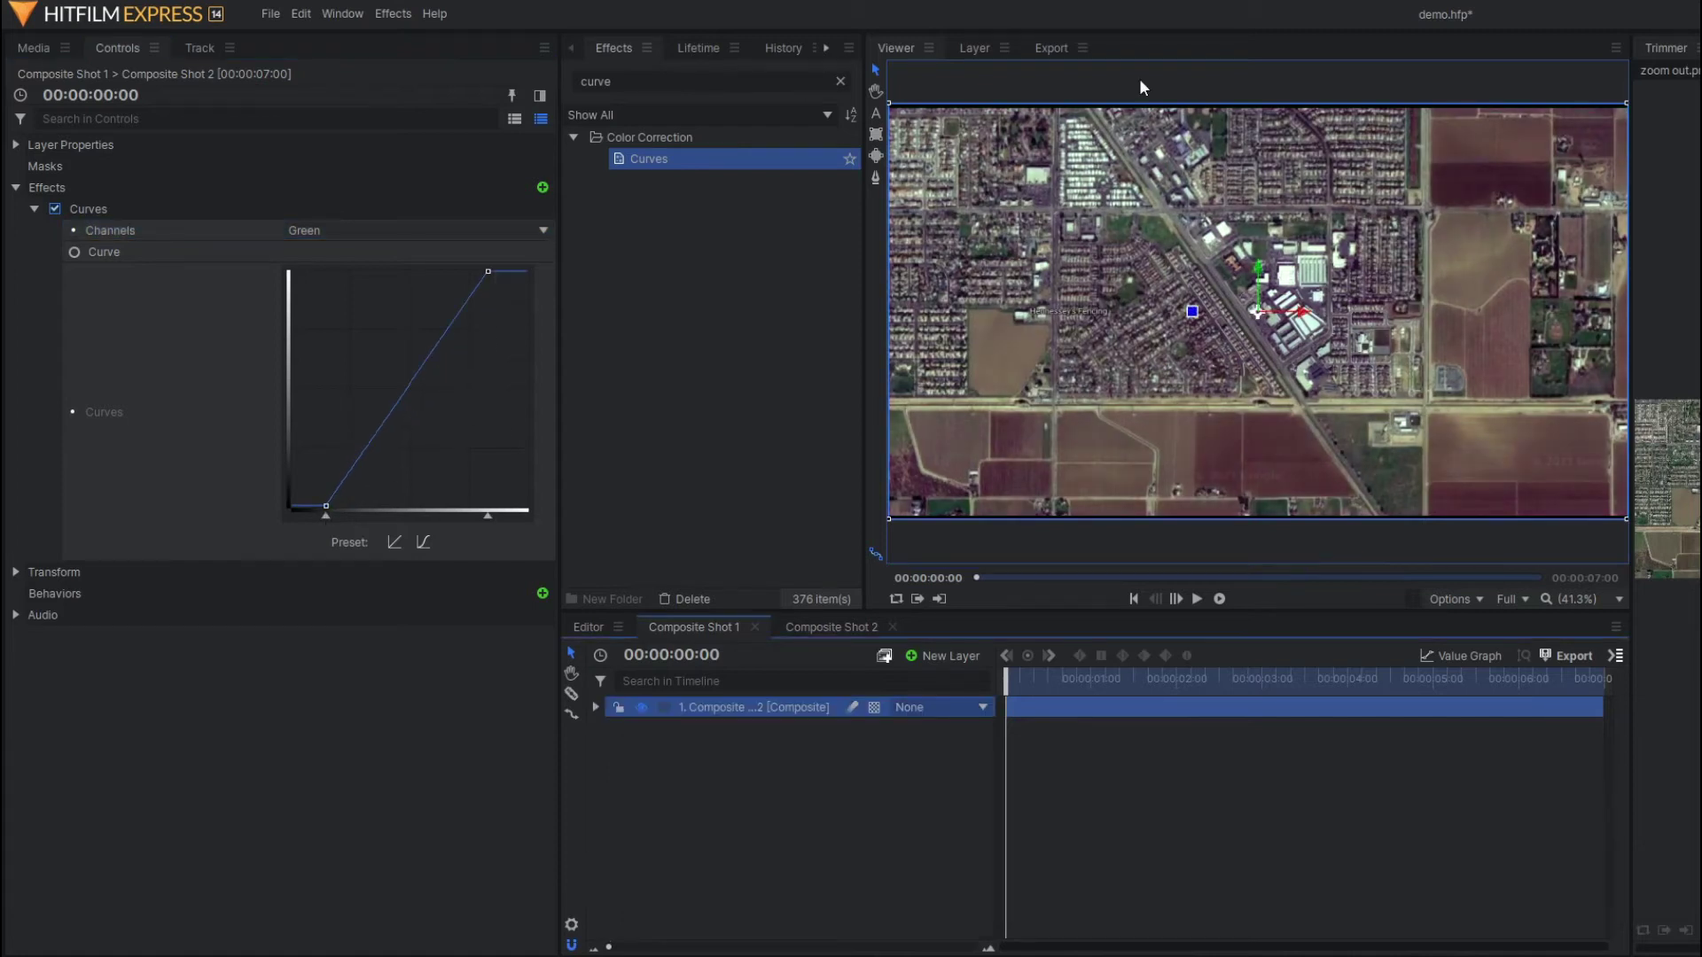
left_click(732, 761)
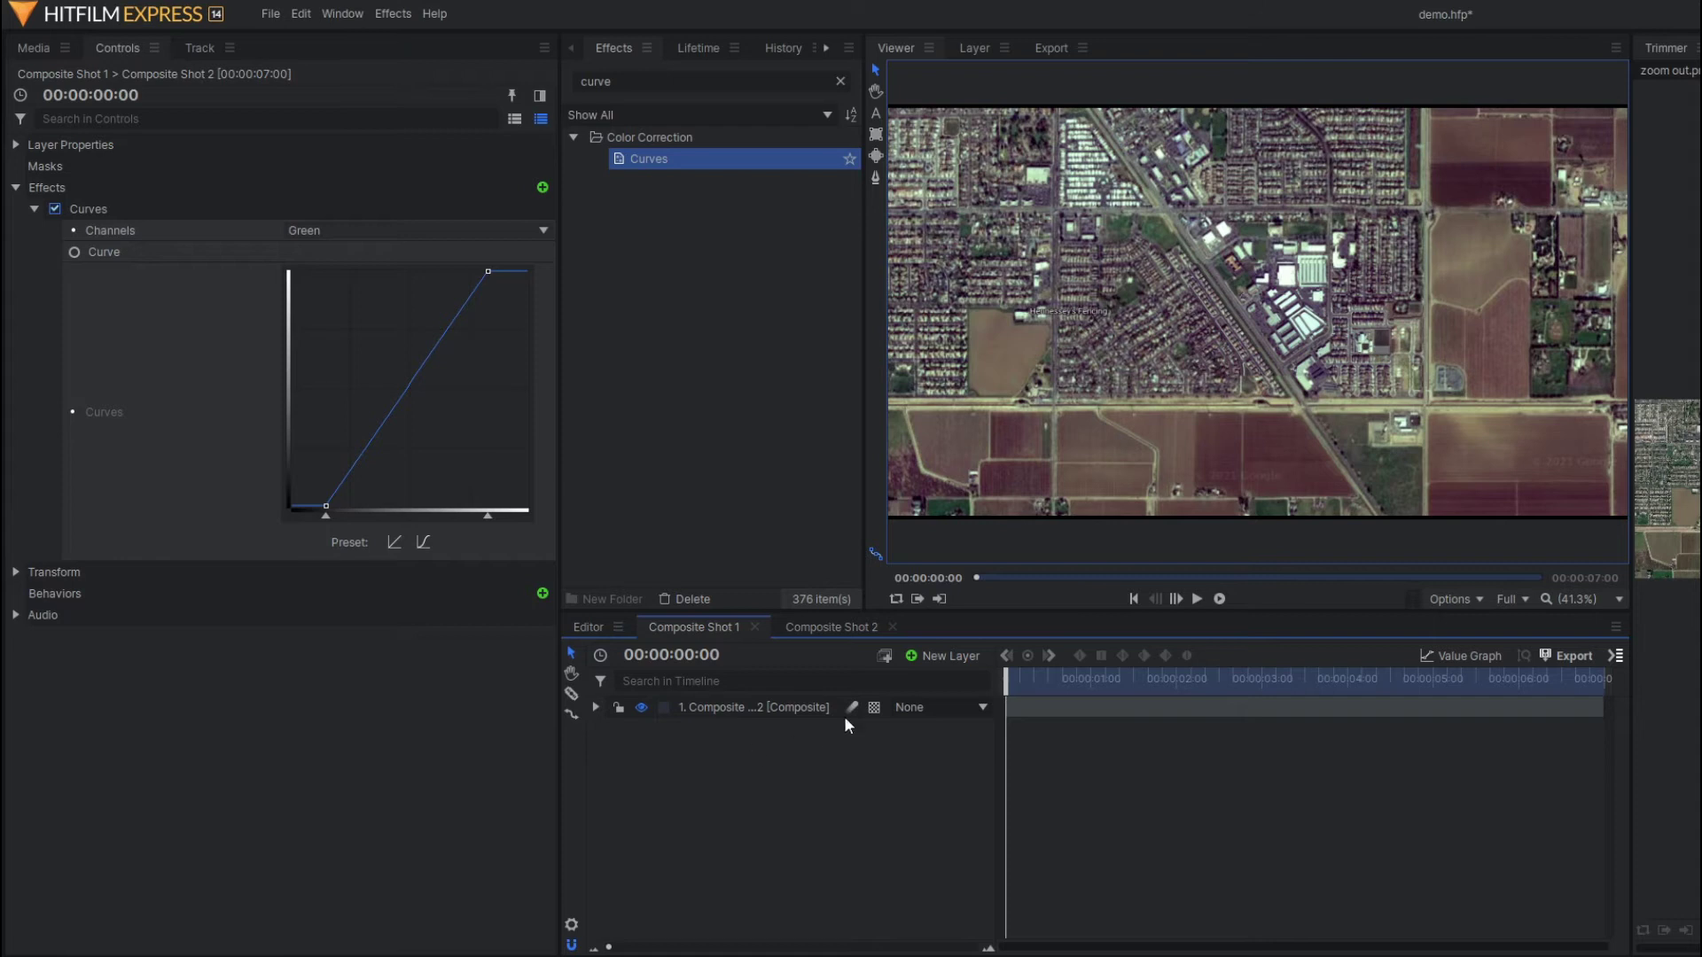
Add a red plane layer named 'border'
left_click(932, 656)
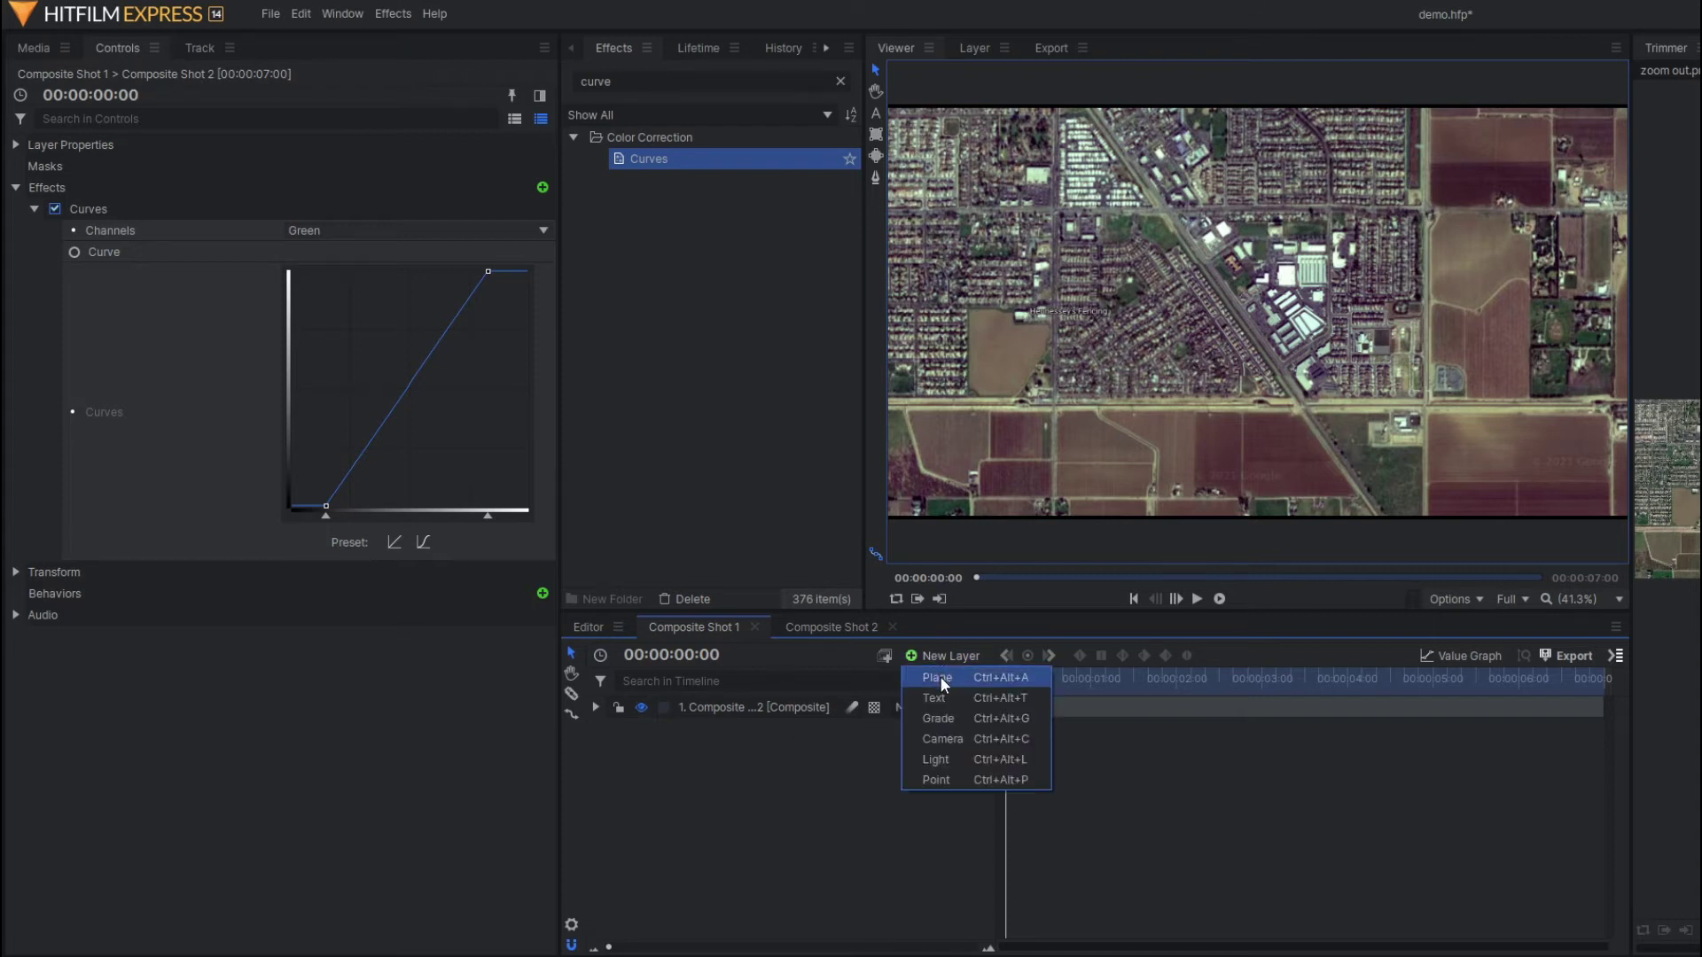
left_click(939, 678)
left_click(858, 533)
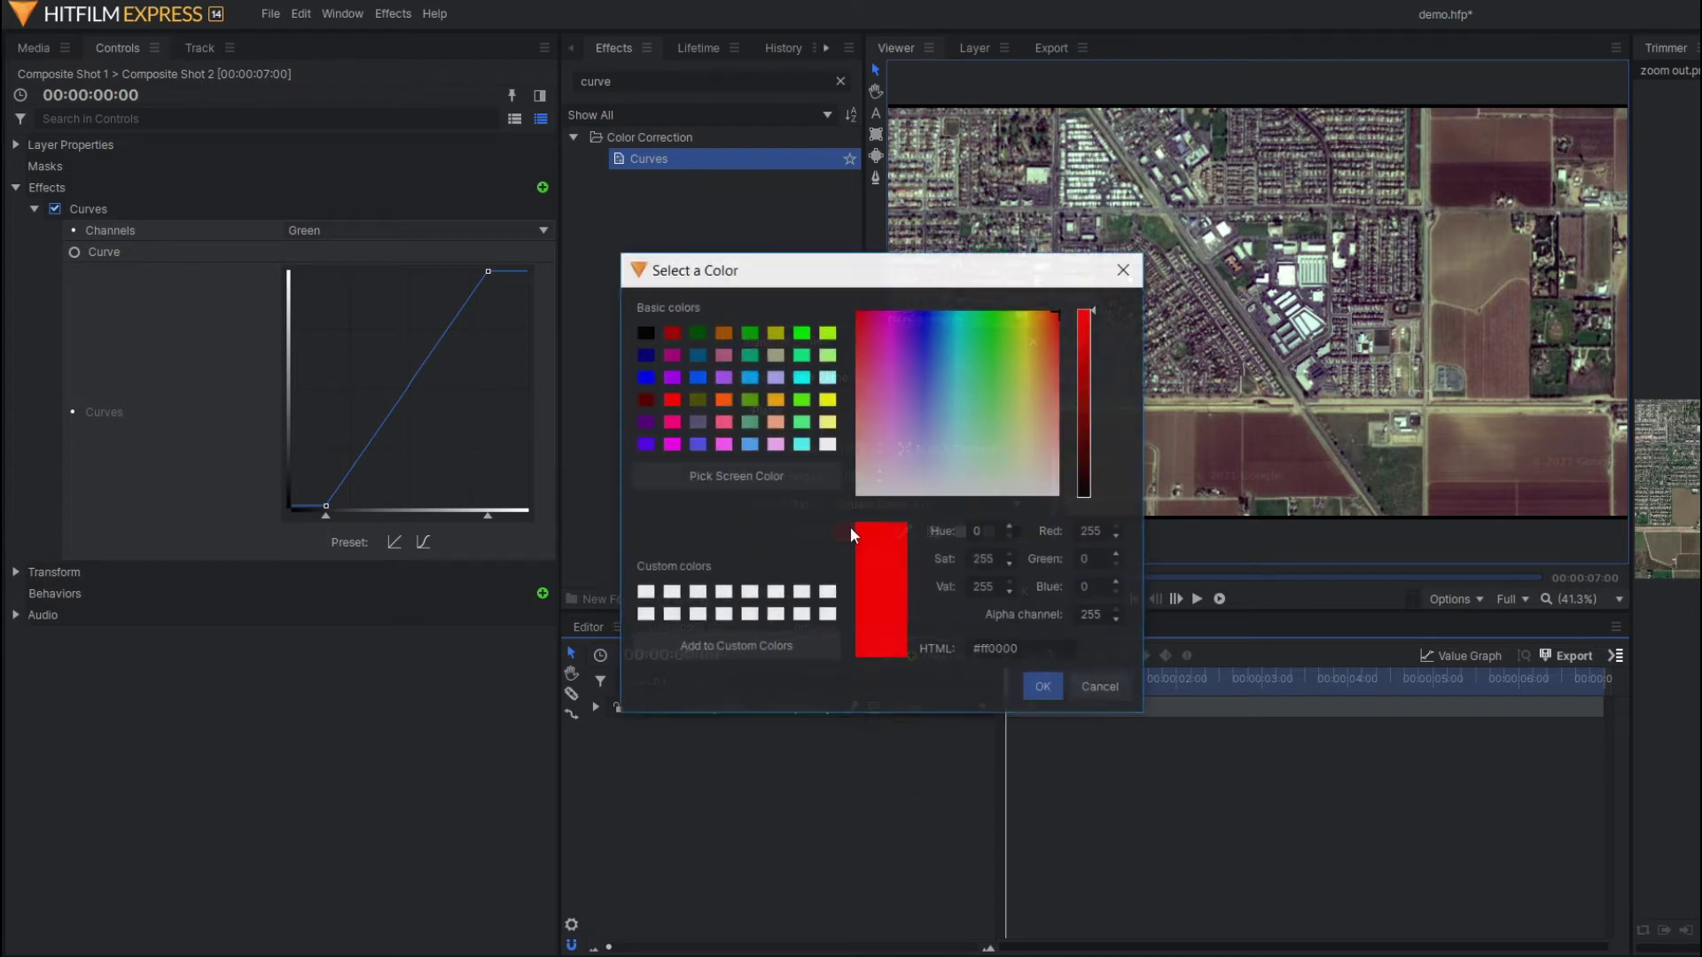
left_click(1044, 688)
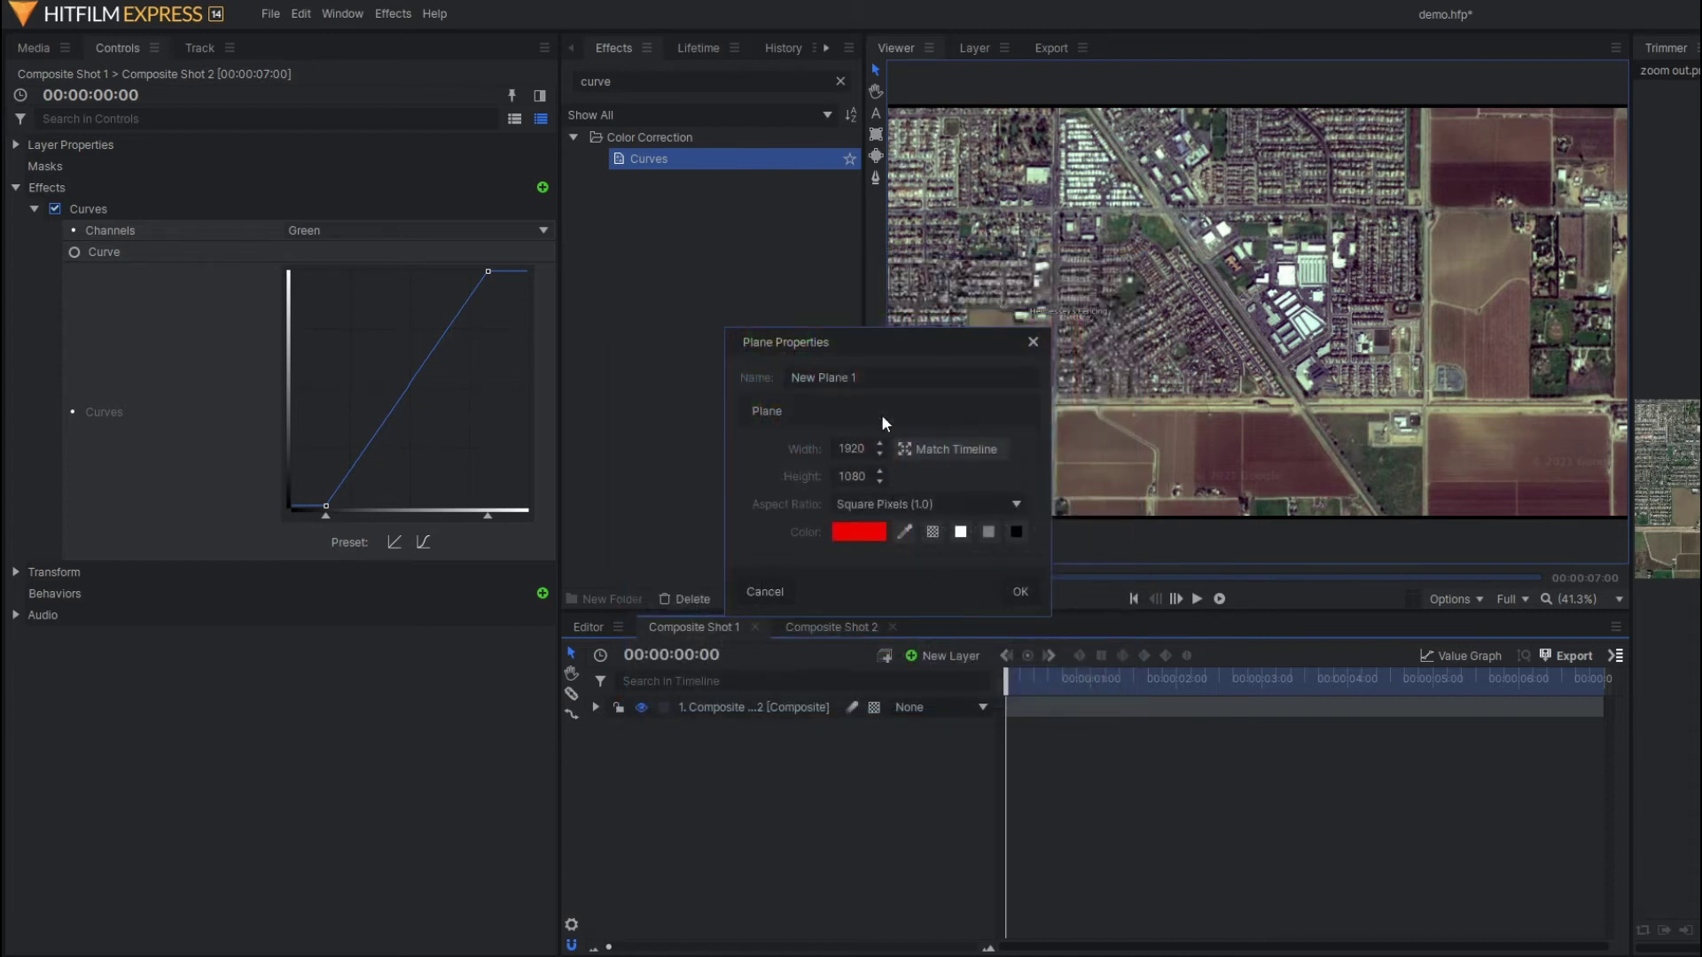
left_click_drag(864, 379, 711, 383)
type("border")
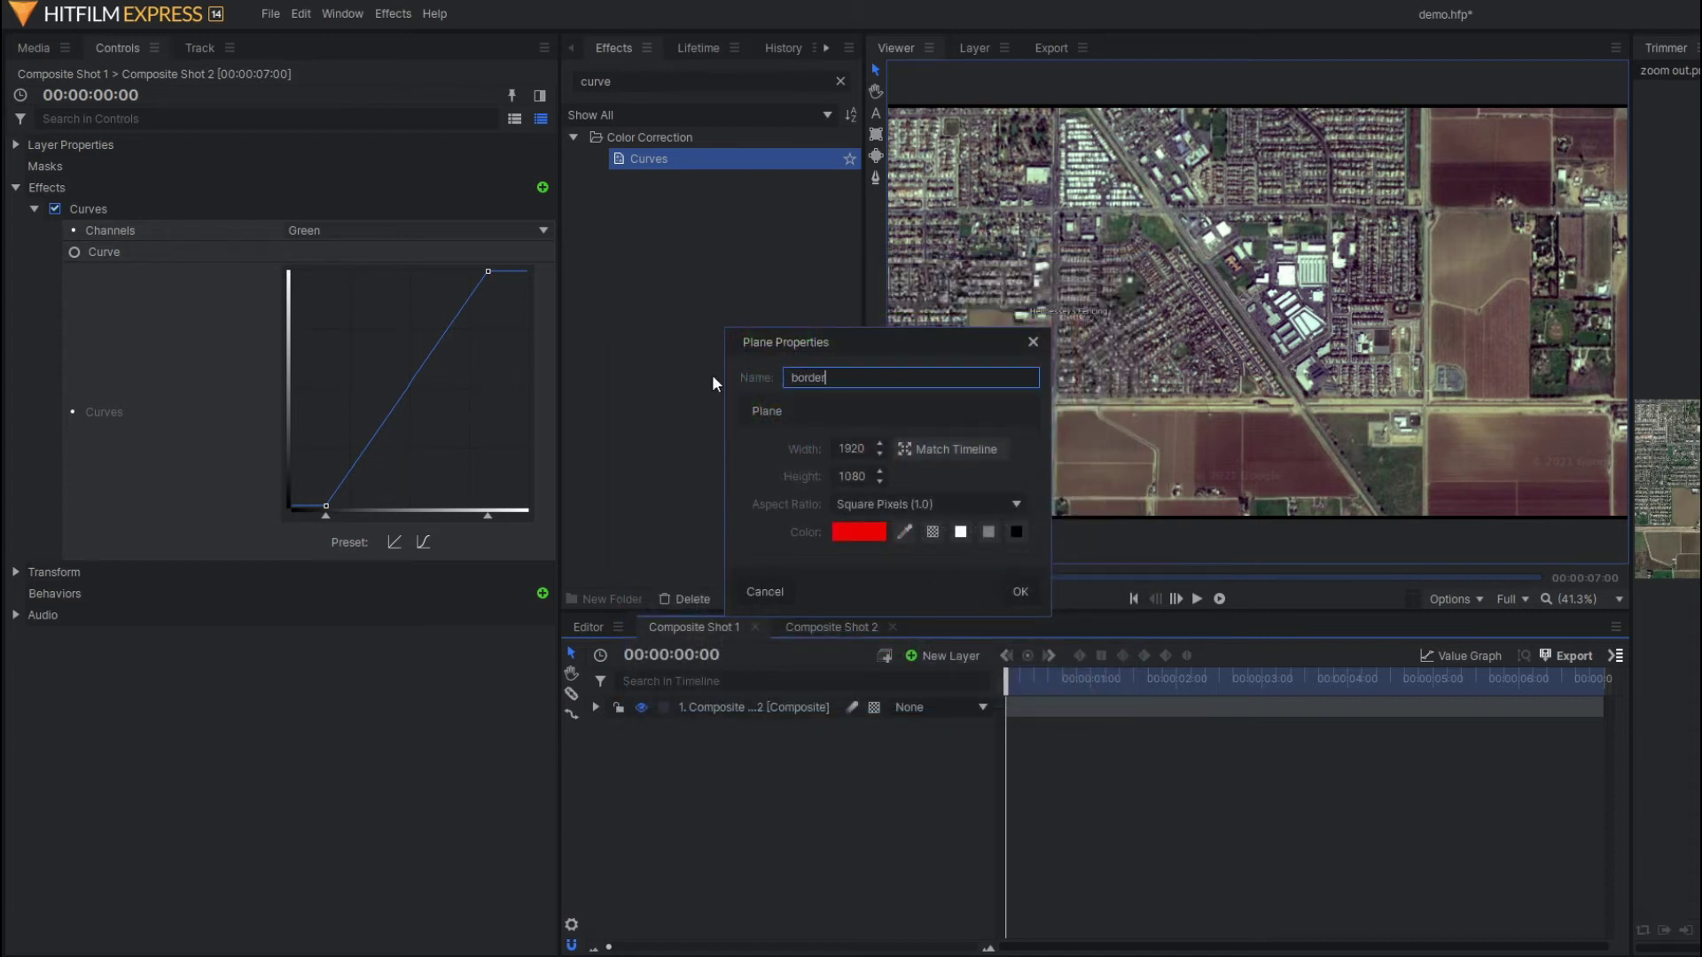
key("Return")
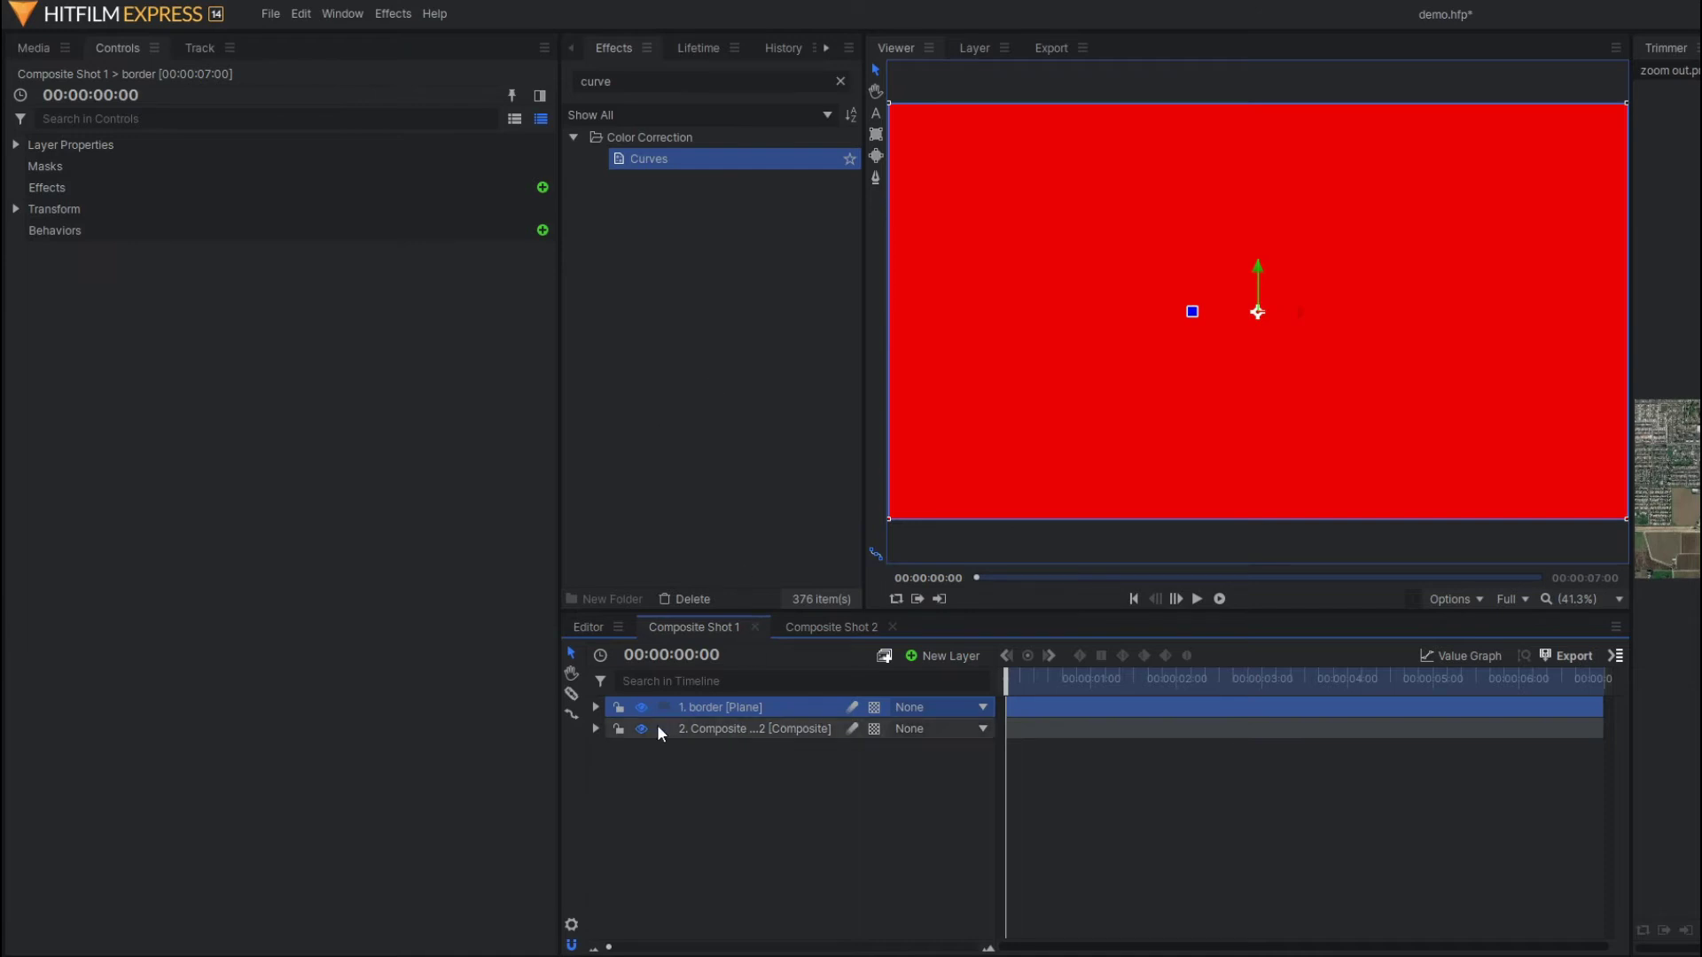
Draw a rectangle mask on the border plane just inside the frame edges
left_click(876, 133)
scroll(966, 184, "down", 2)
scroll(975, 193, "up", 1)
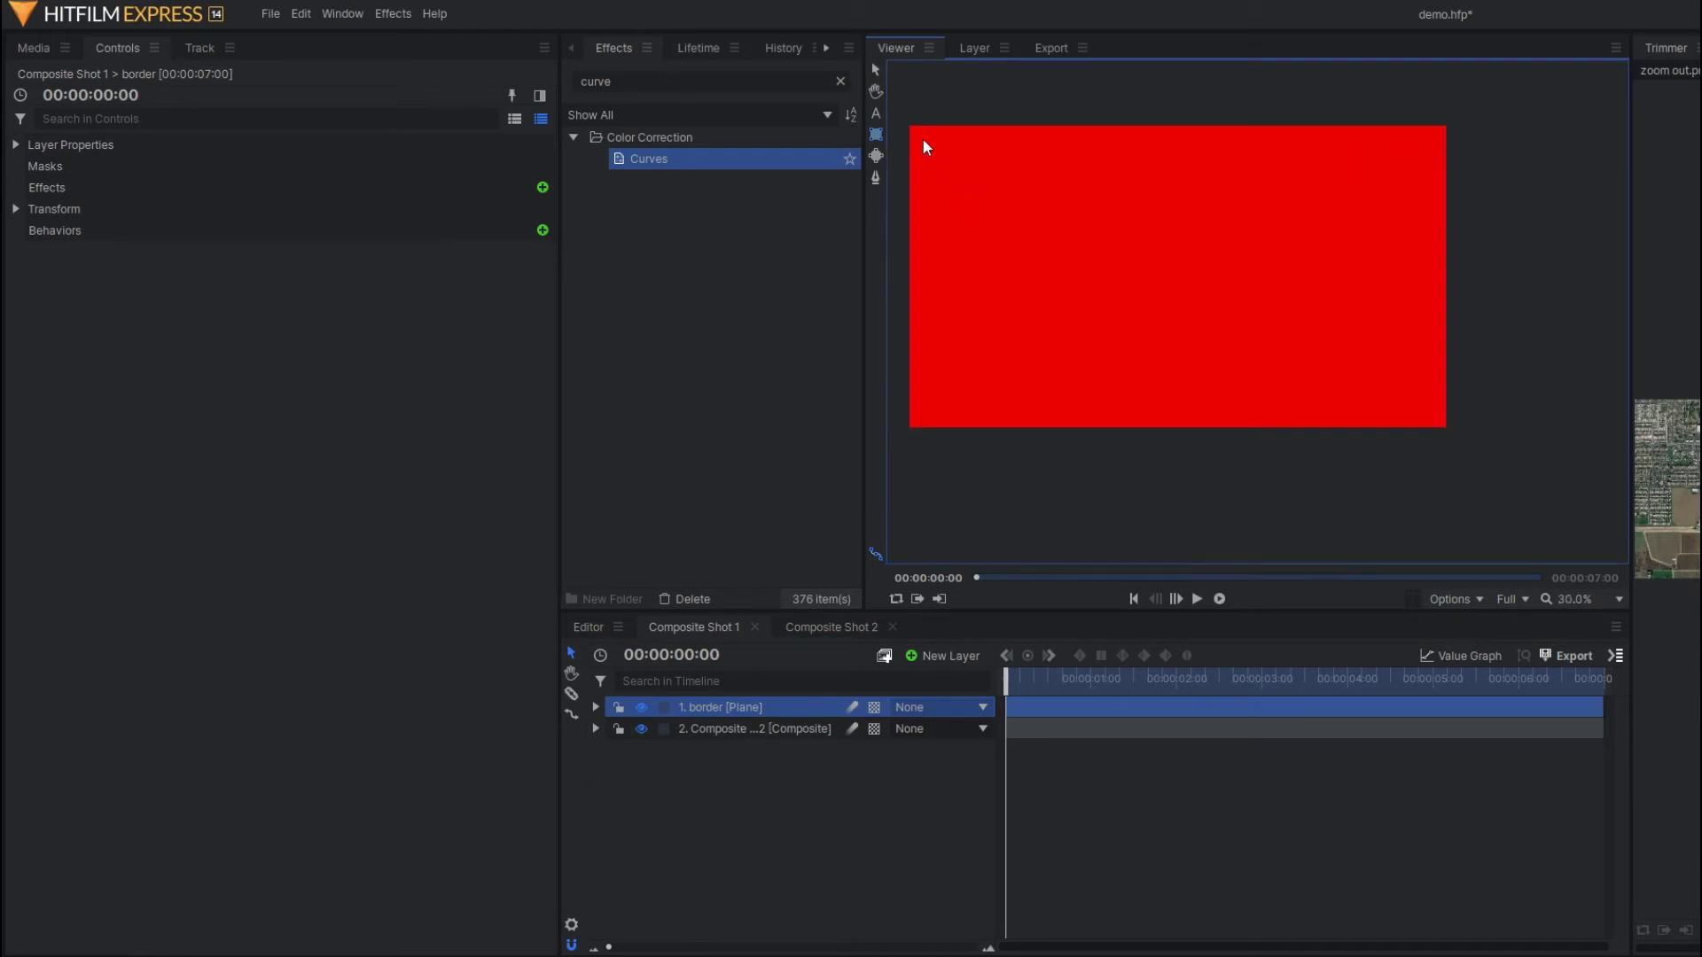
left_click_drag(923, 140, 1435, 424)
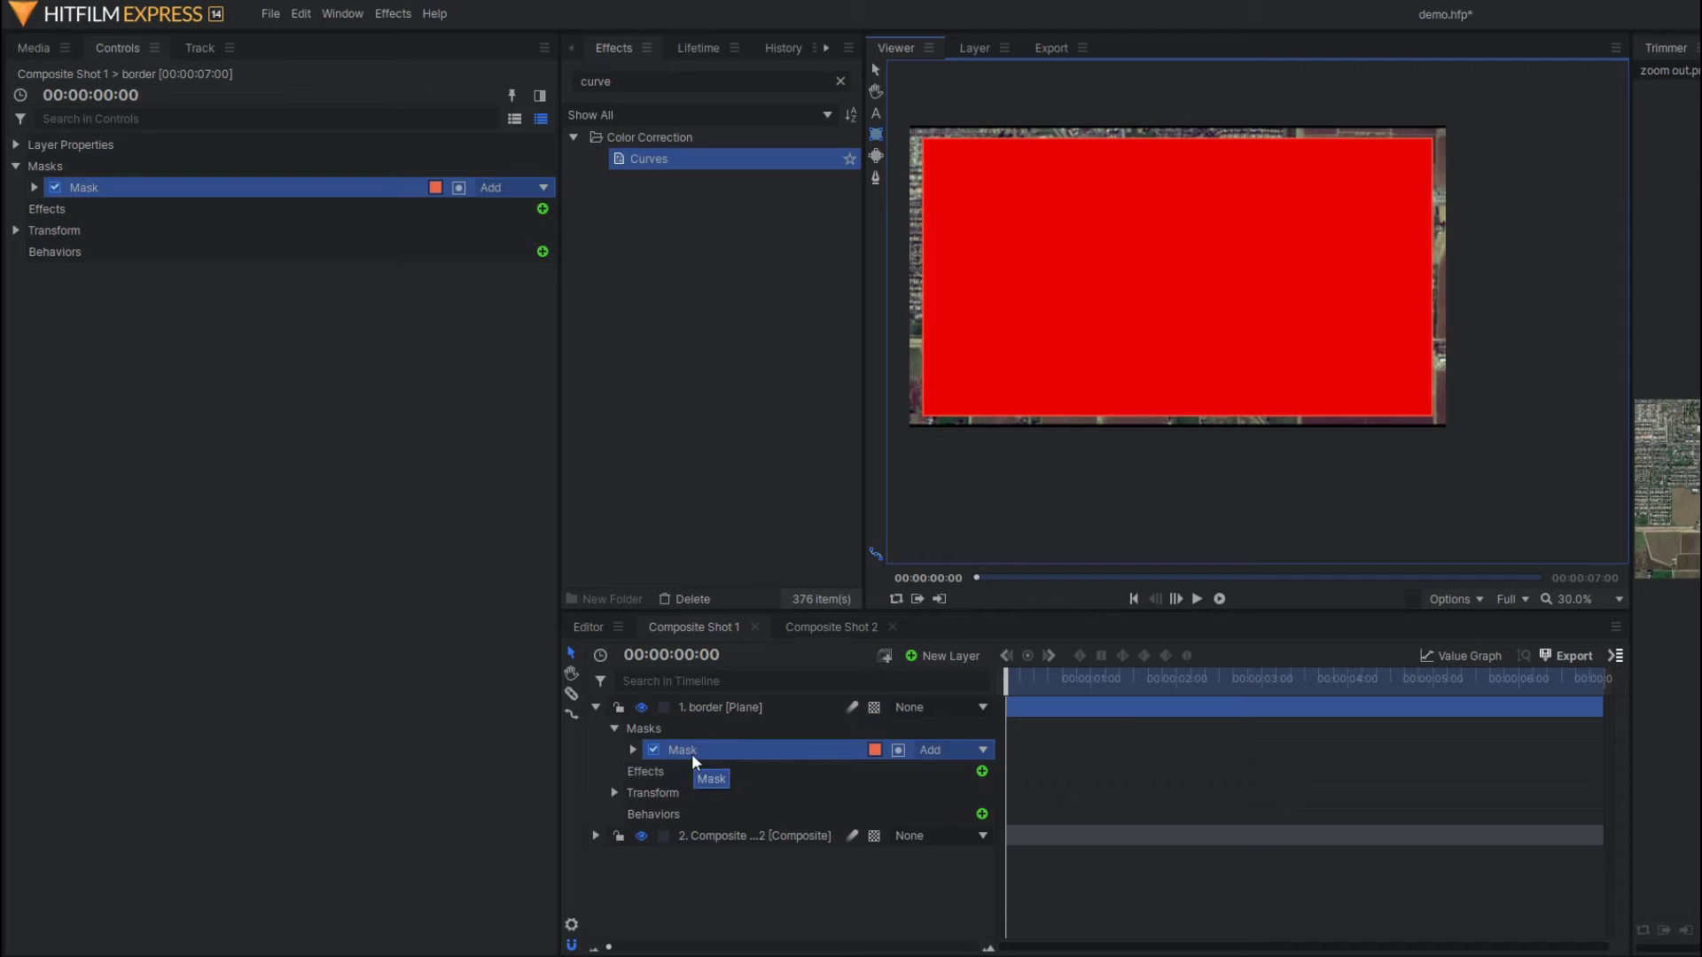
Duplicate the rectangle mask and set the copy's blend mode to Subtract
key("ctrl+d")
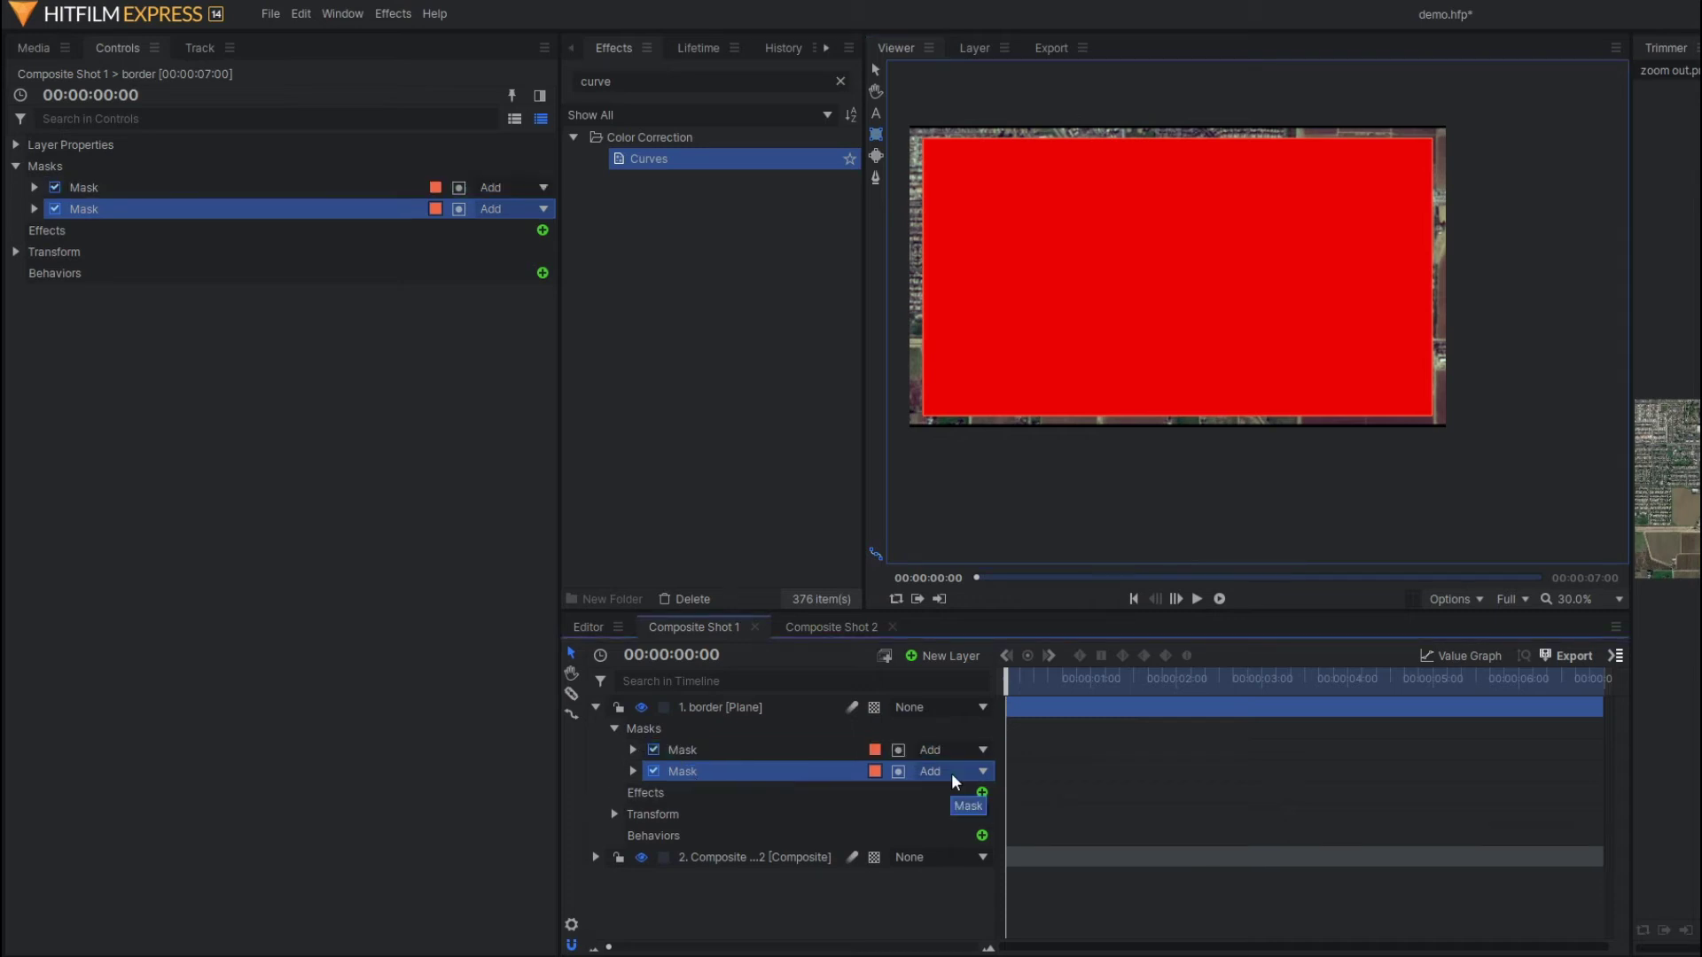
left_click(954, 780)
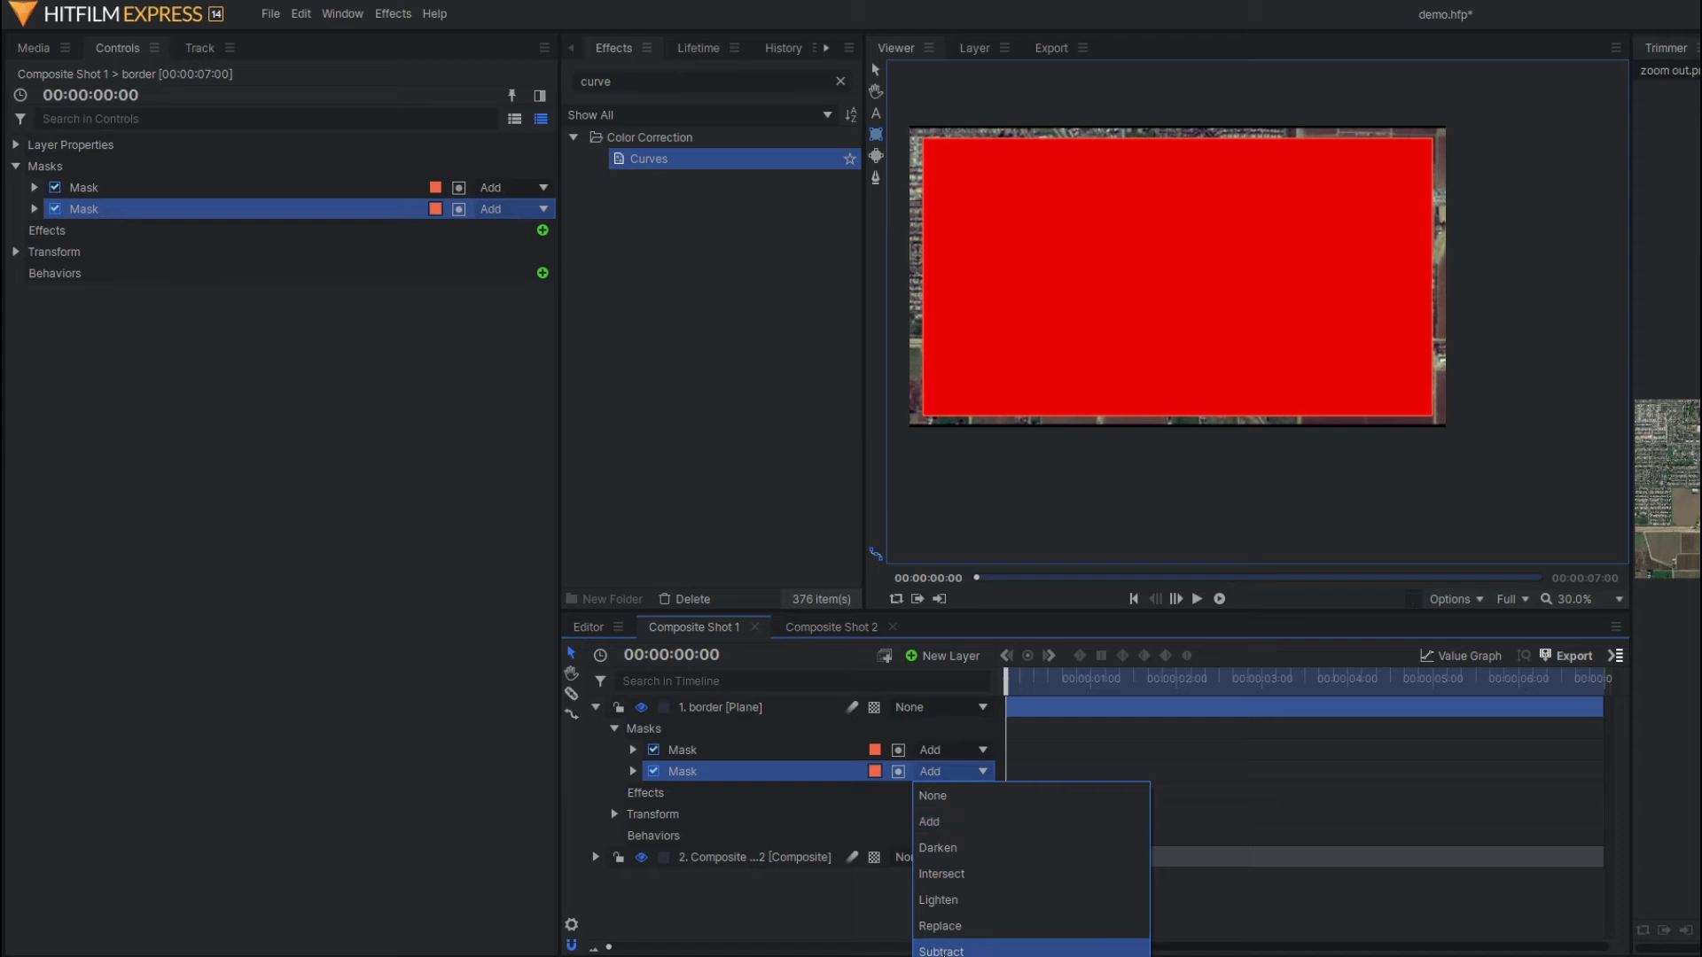
left_click(941, 951)
Set the second mask's Expansion to -9.0 px to thicken the red frame
left_click(633, 771)
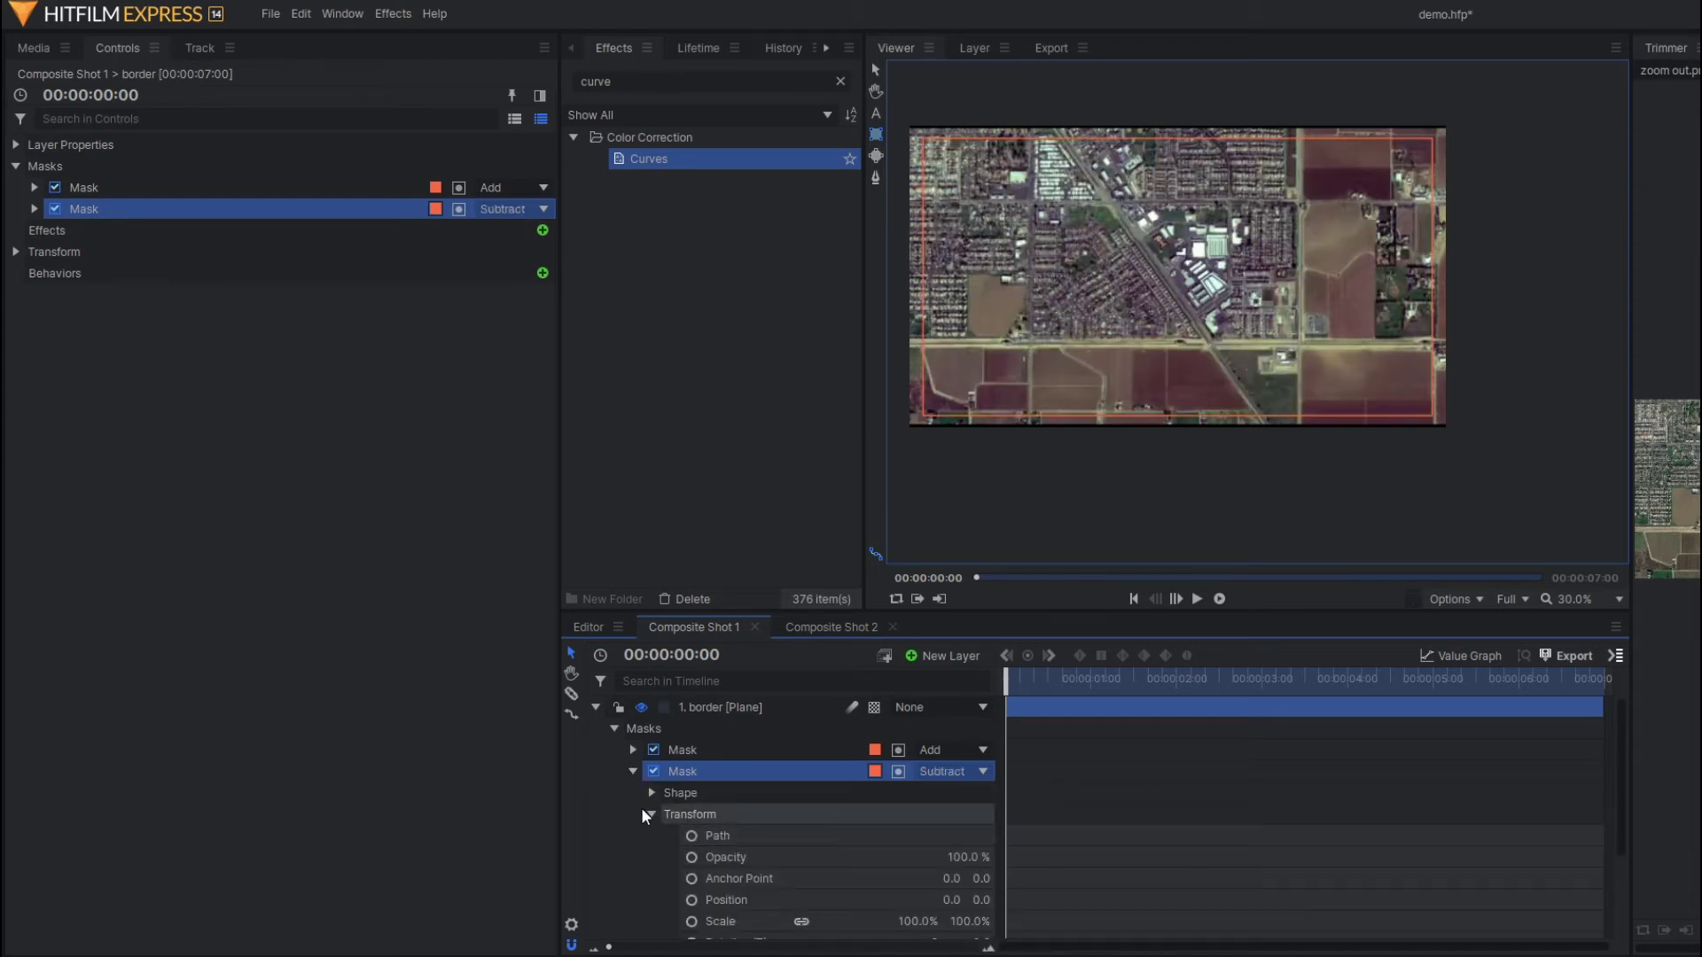
left_click(648, 814)
left_click(652, 793)
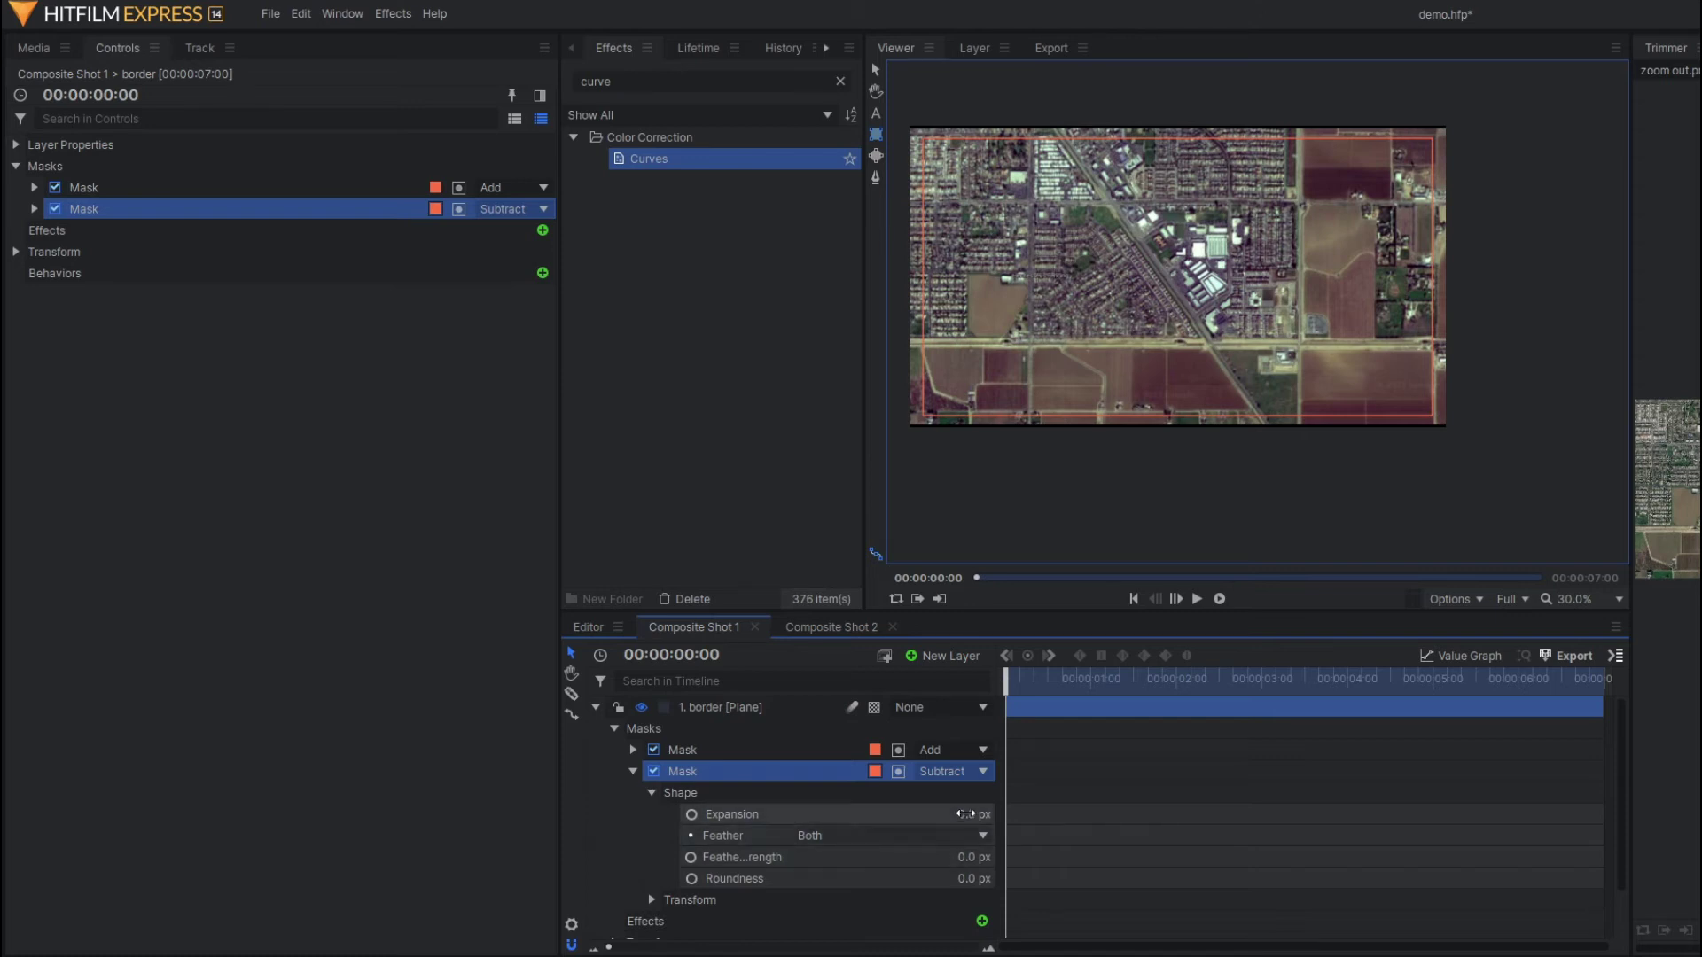
mouse_move(966, 814)
left_mouse_down()
mouse_move(950, 814)
mouse_move(978, 814)
left_mouse_up()
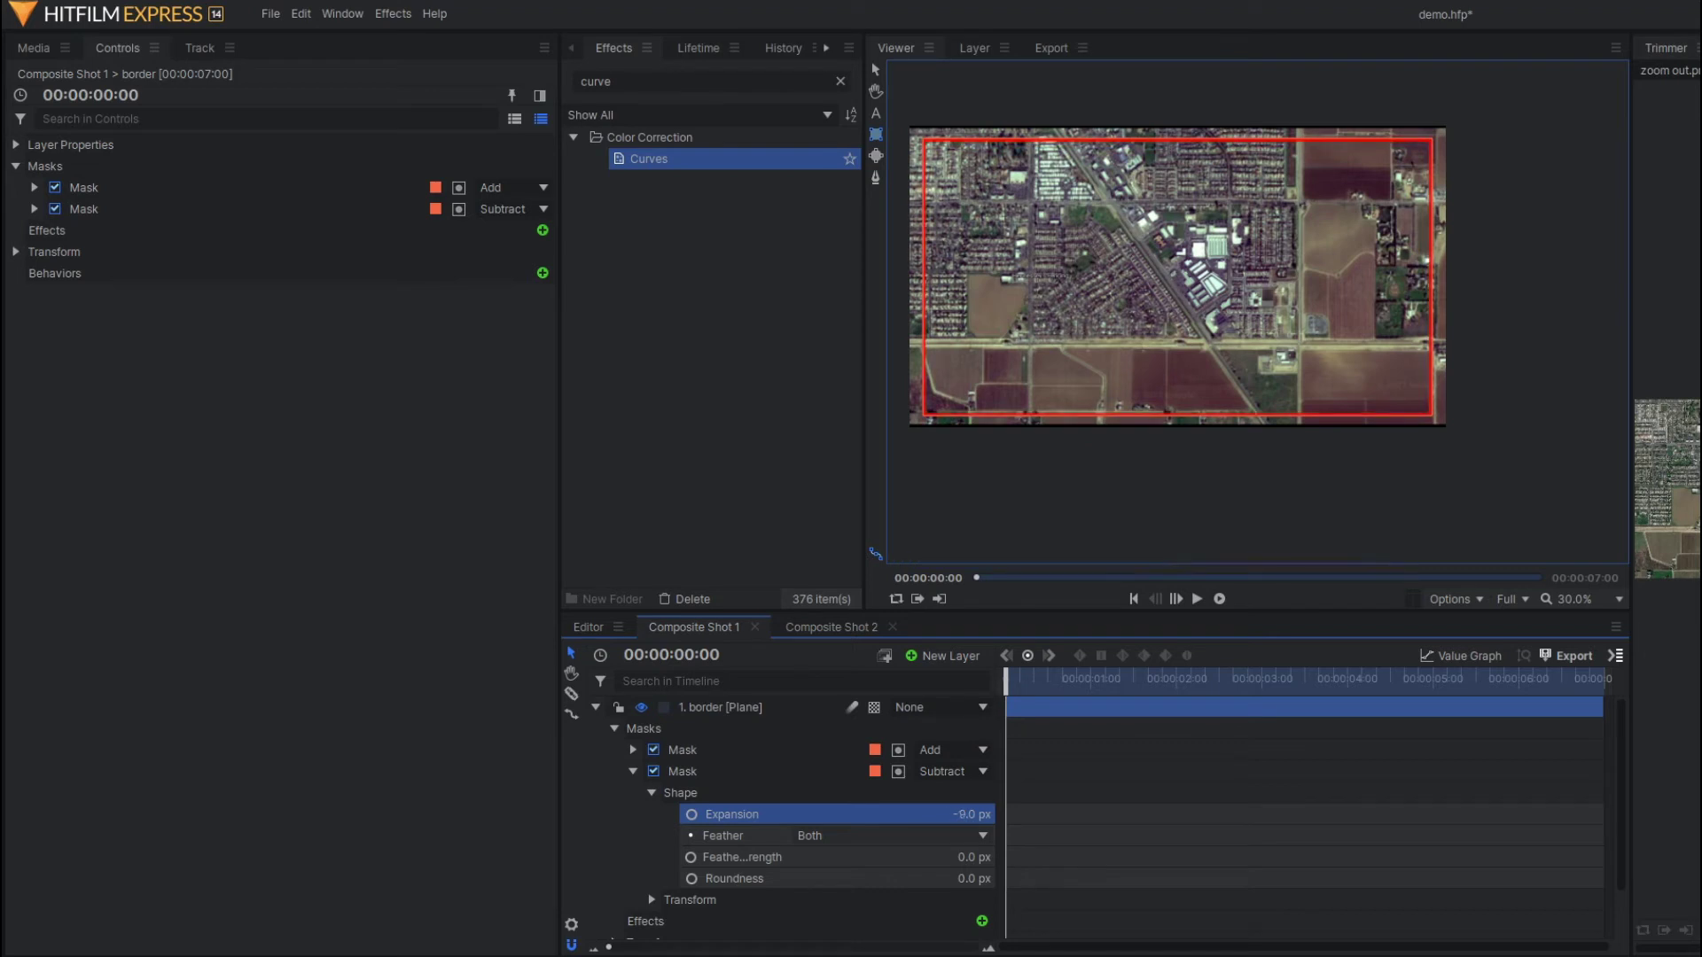
left_click(633, 771)
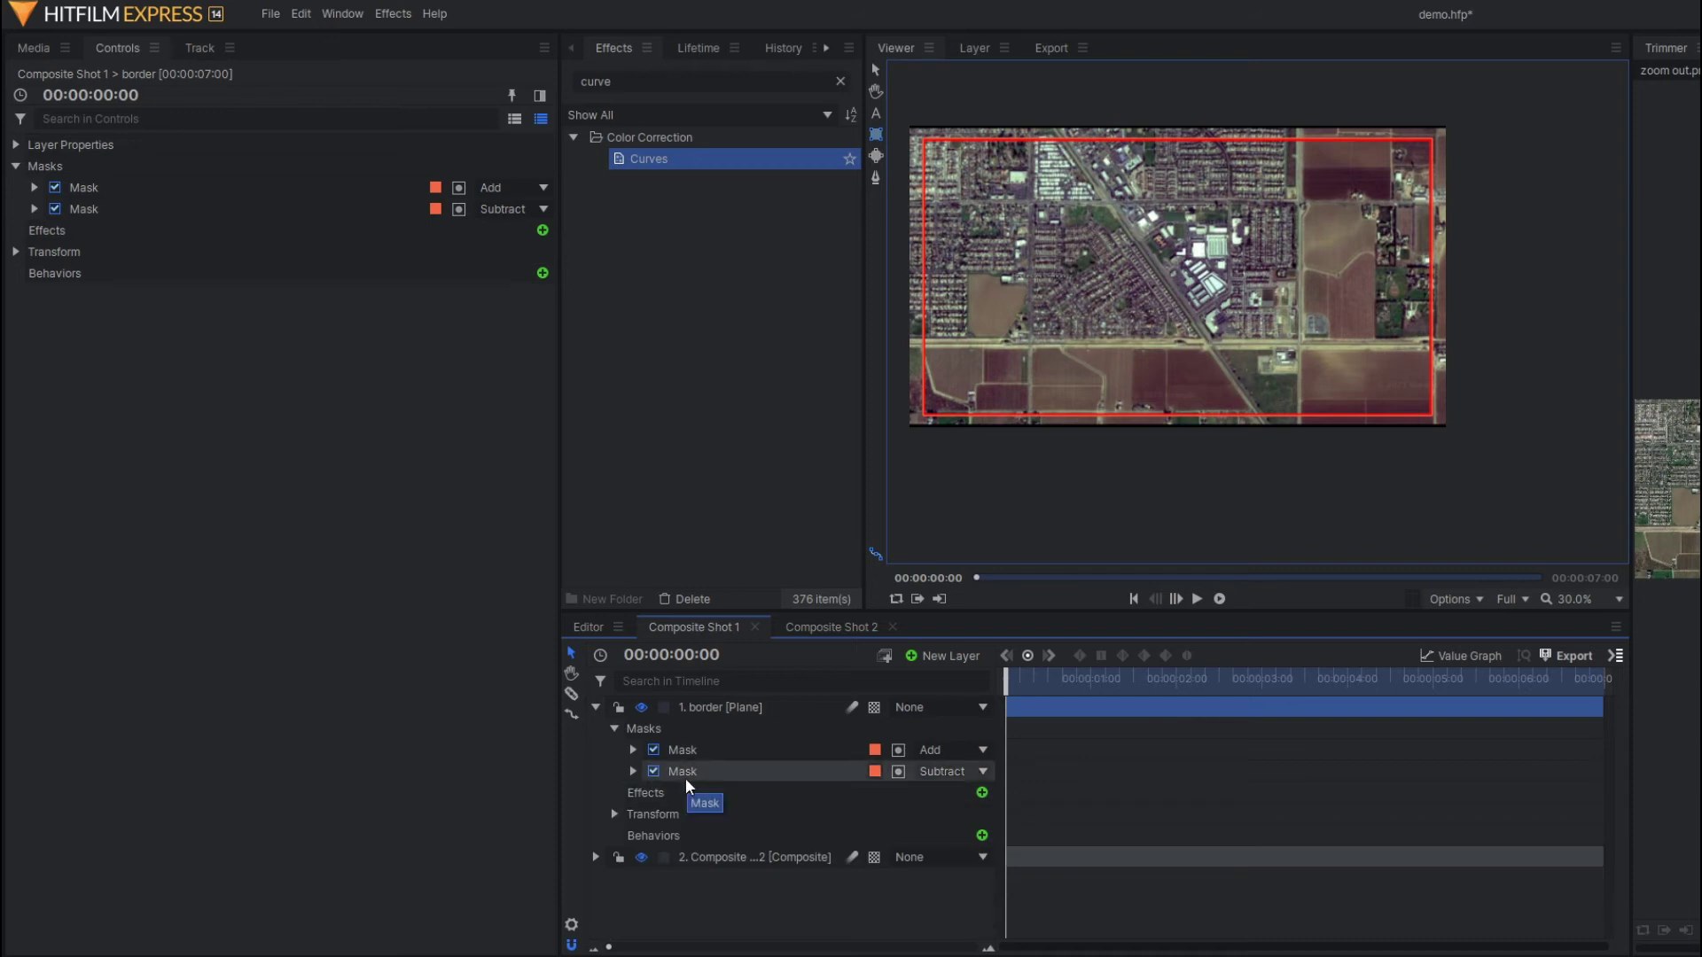
Duplicate the second mask into a third subtract mask with unlinked scale 90% x 111%
left_click(691, 775)
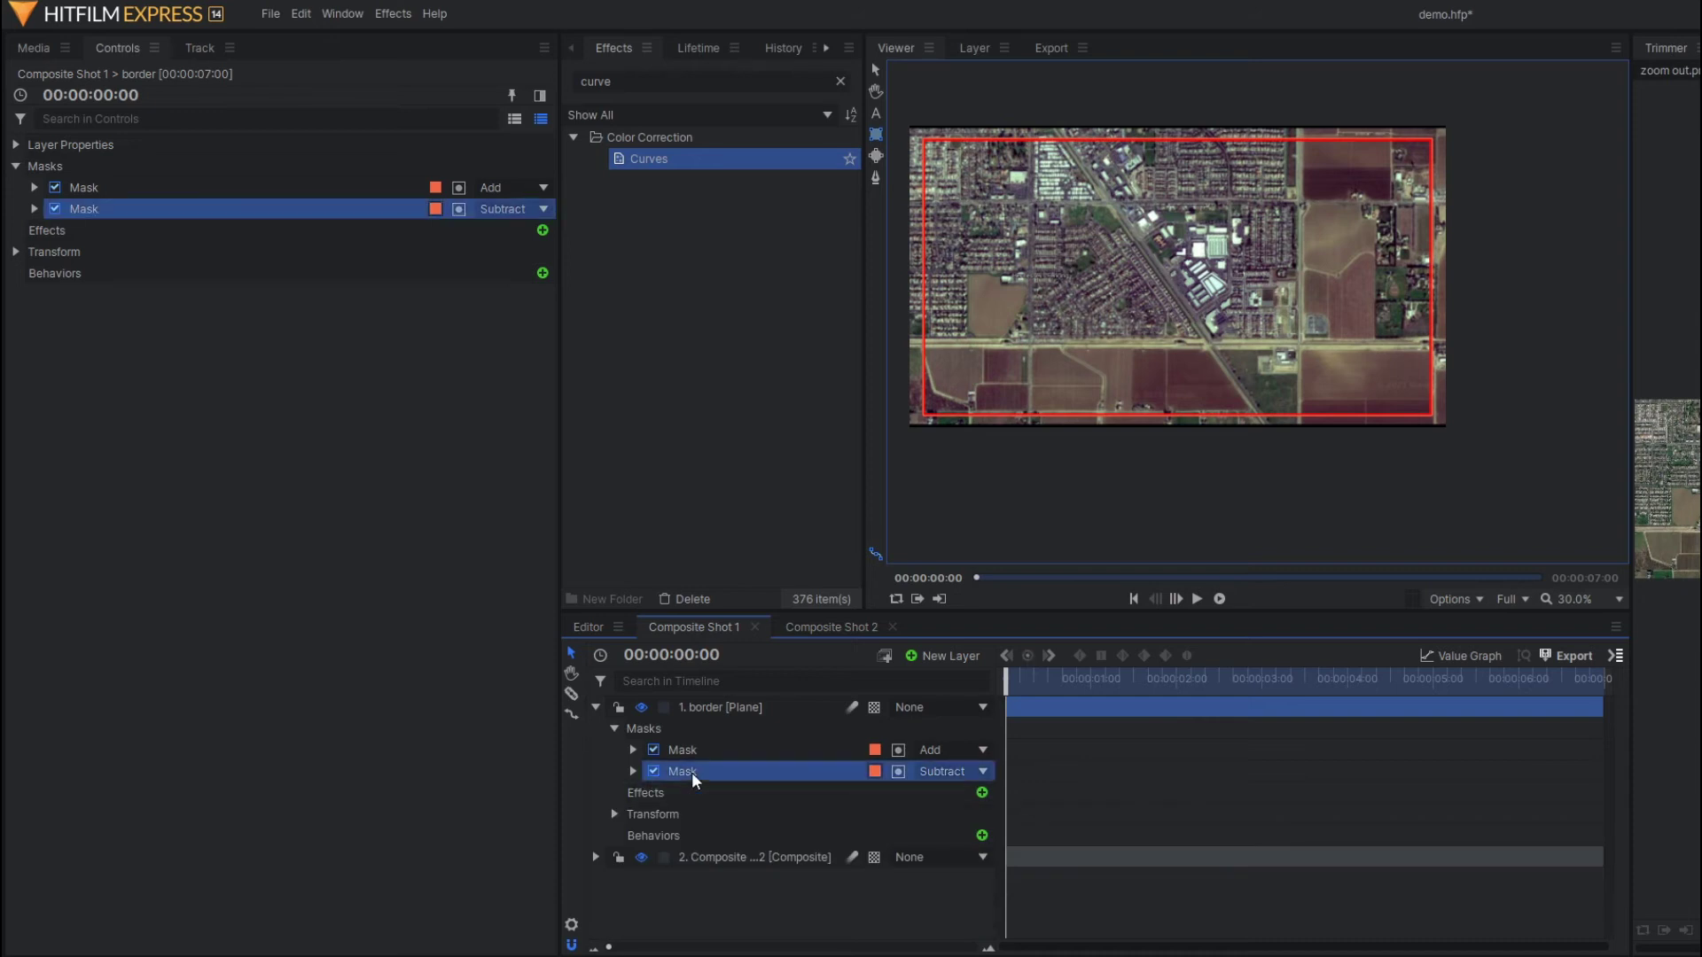
key("ctrl+d")
left_click(632, 792)
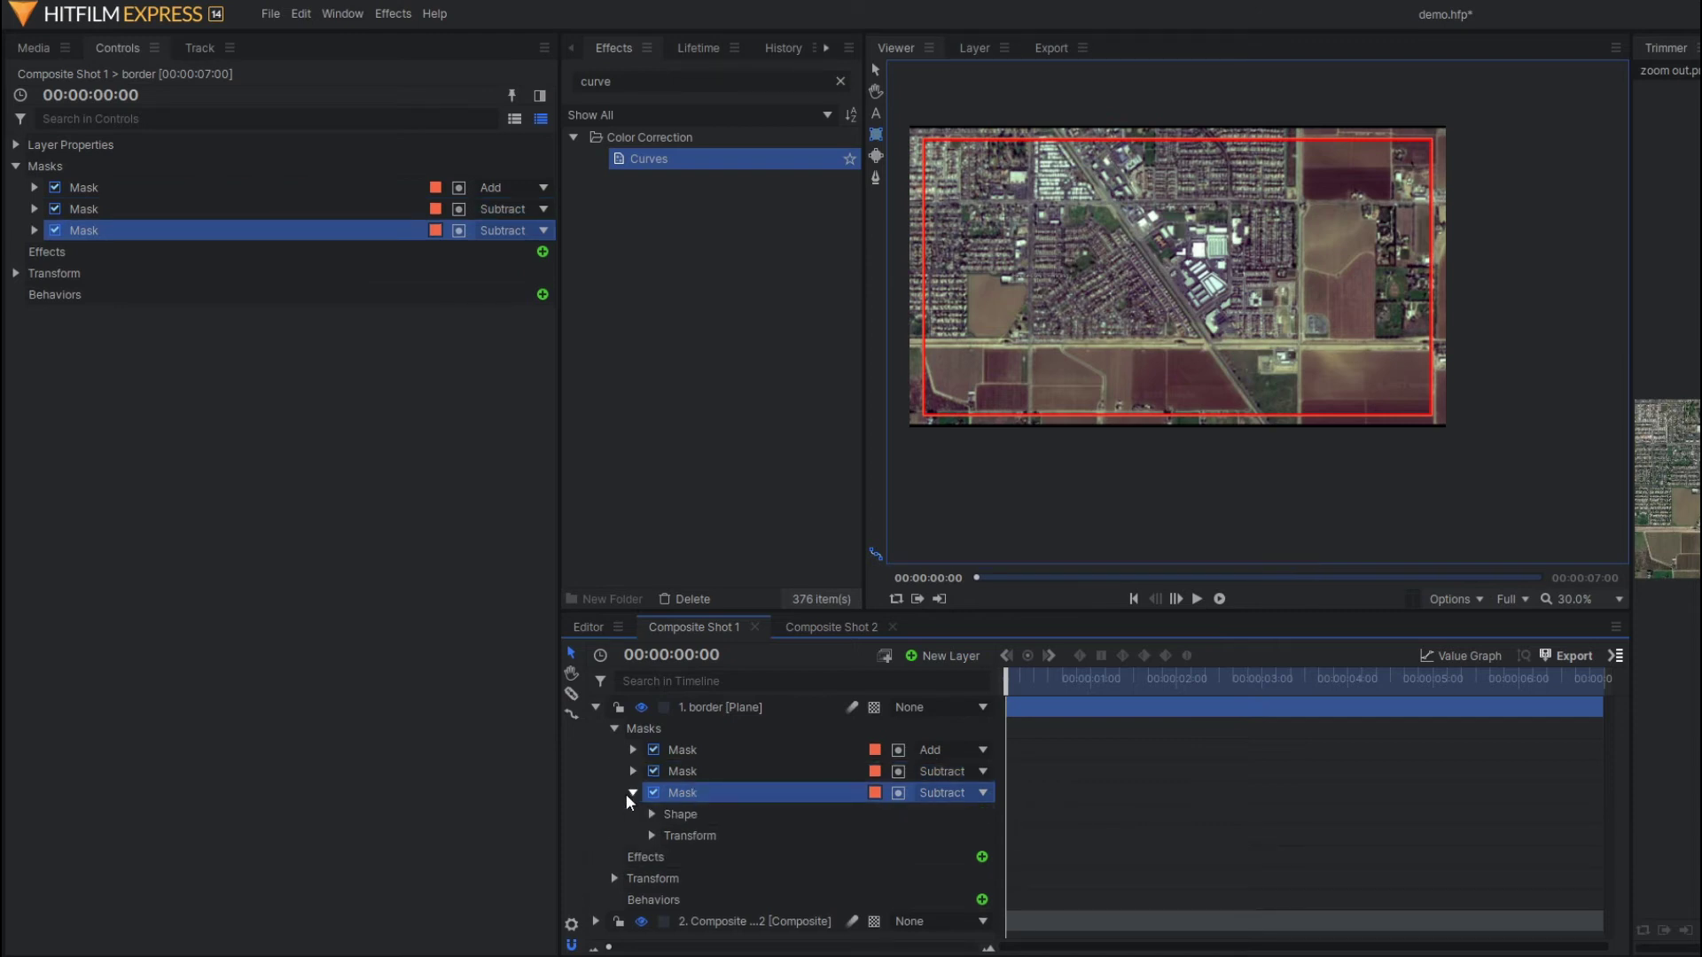
left_click(649, 836)
scroll(796, 860, "down", 2)
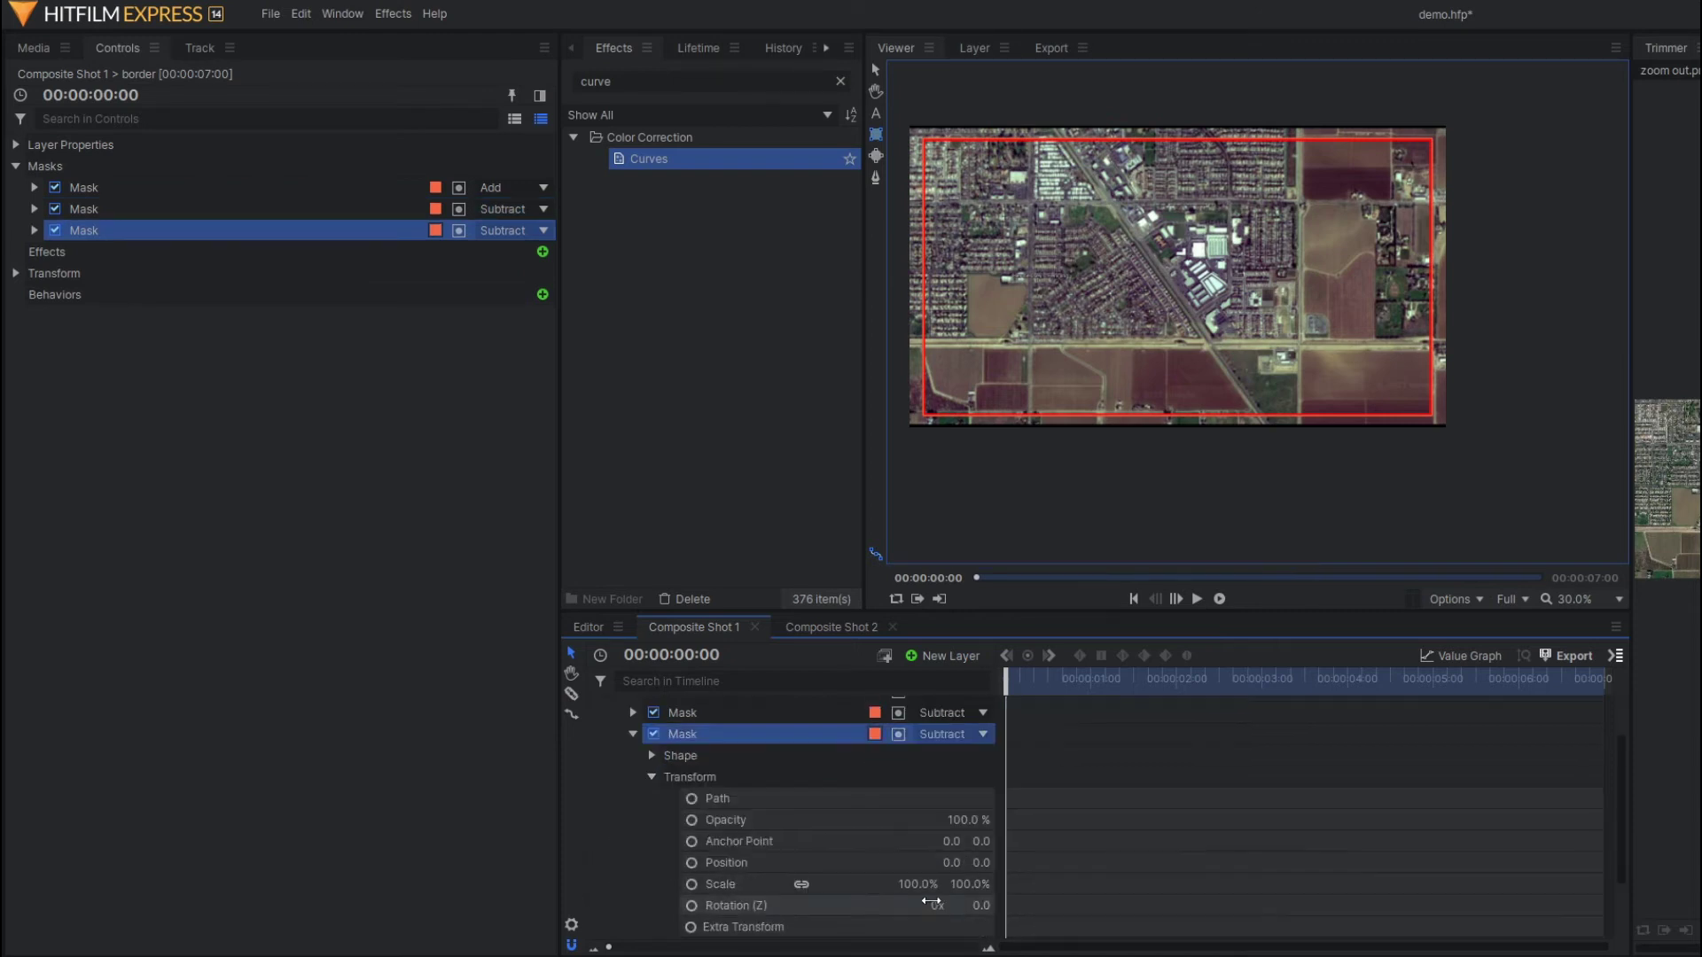
left_click(802, 884)
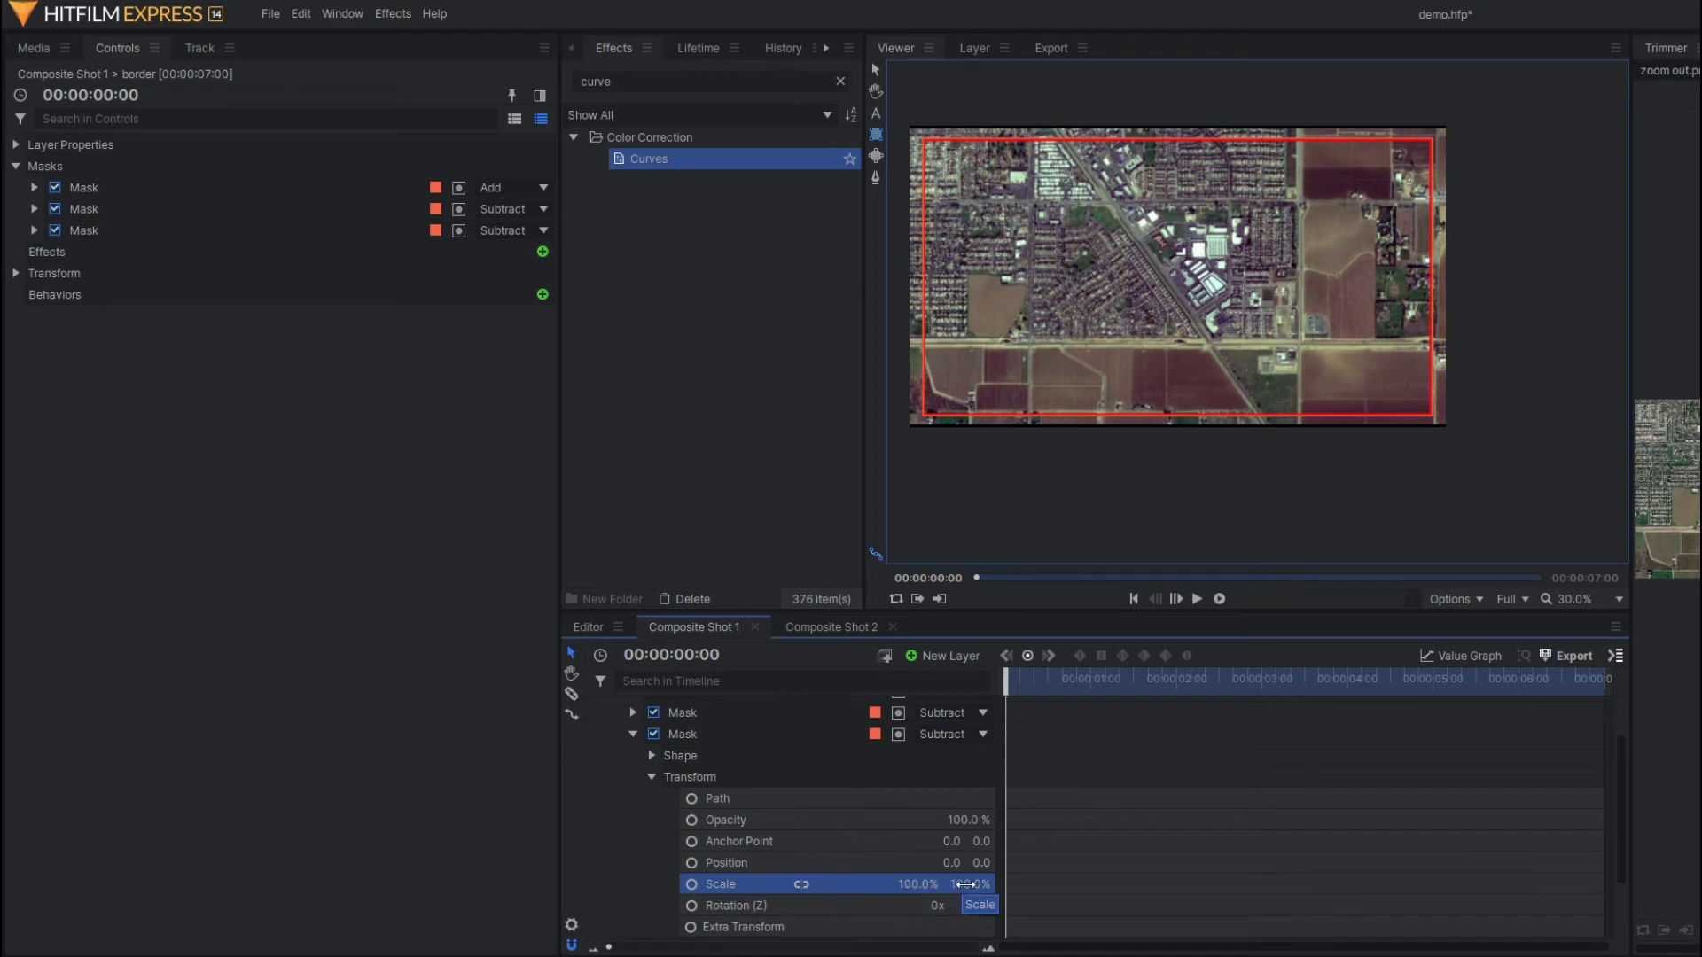
left_click_drag(970, 884, 911, 884)
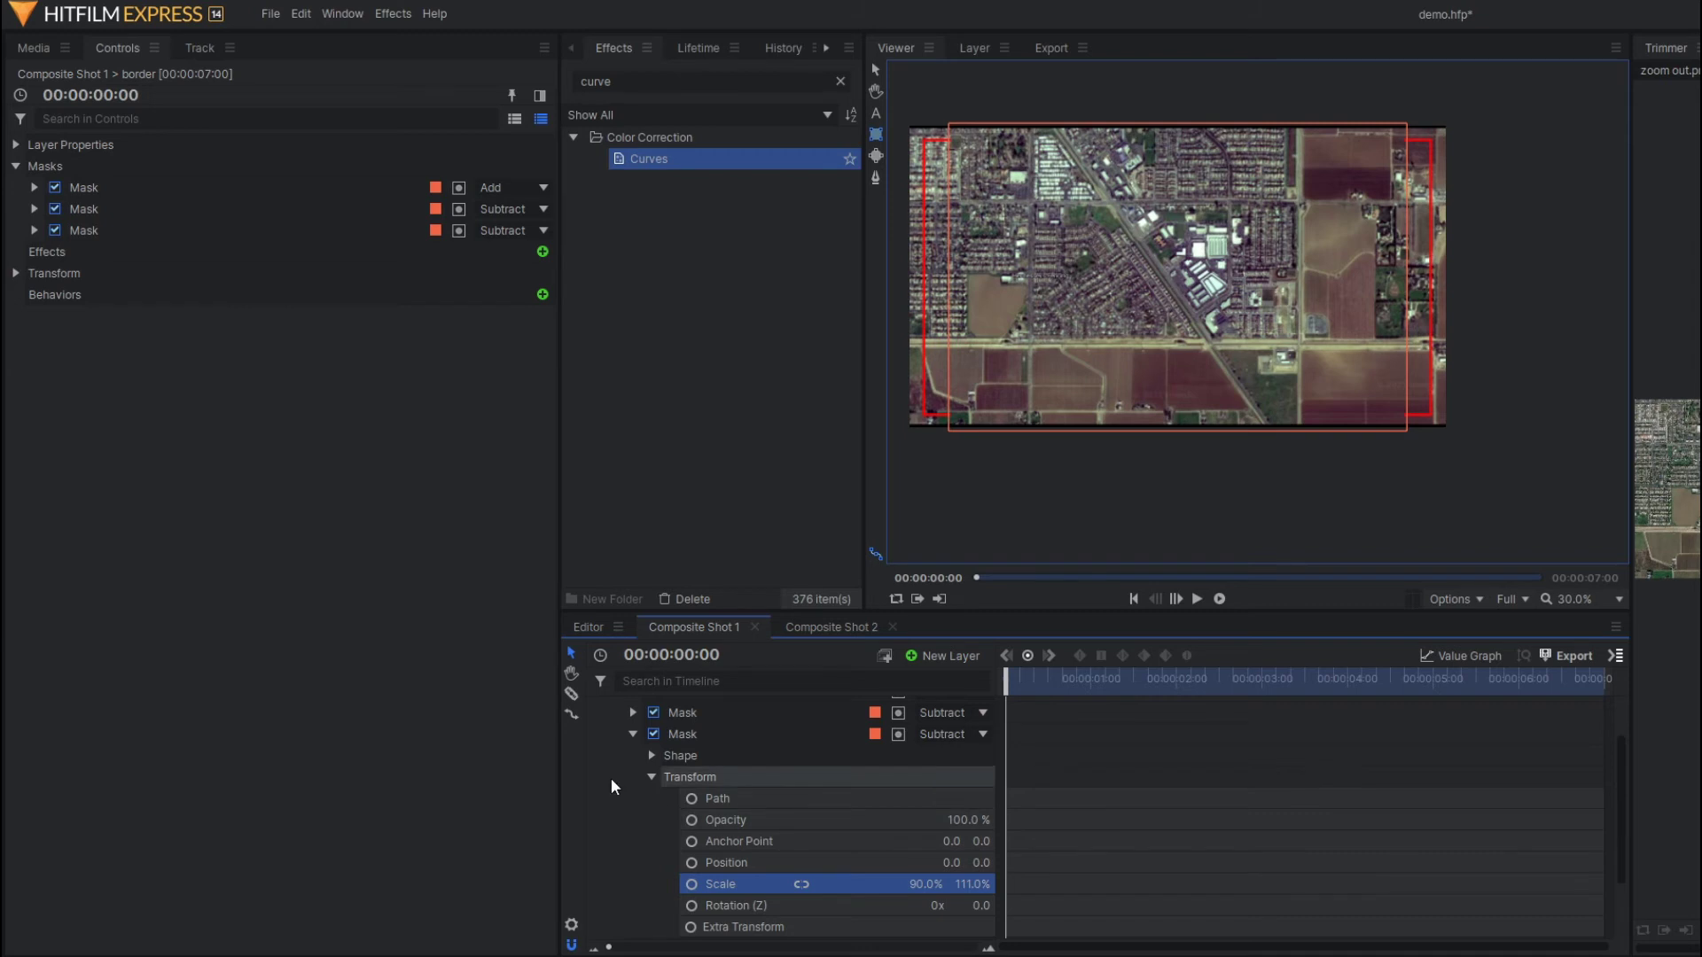
scroll(608, 774, "up", 2)
left_click(606, 709)
left_click(706, 832)
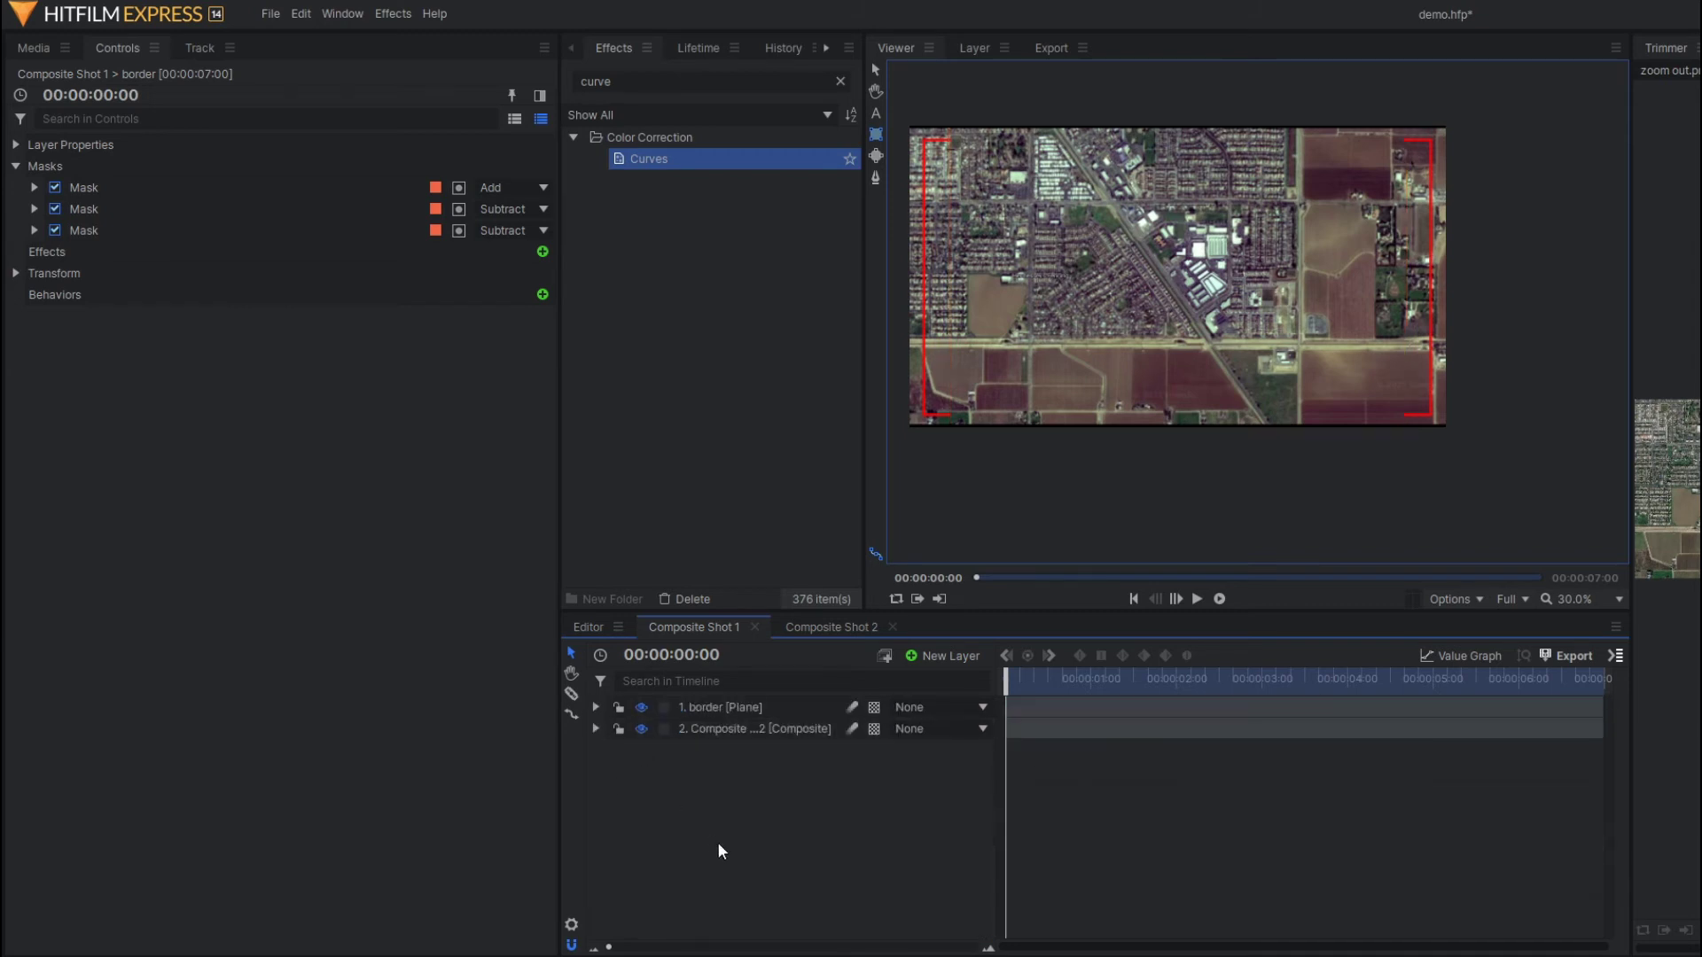
Scrub through the zoom with its corner brackets, return to frame 0 and show the Media list
left_click_drag(1005, 678, 1096, 729)
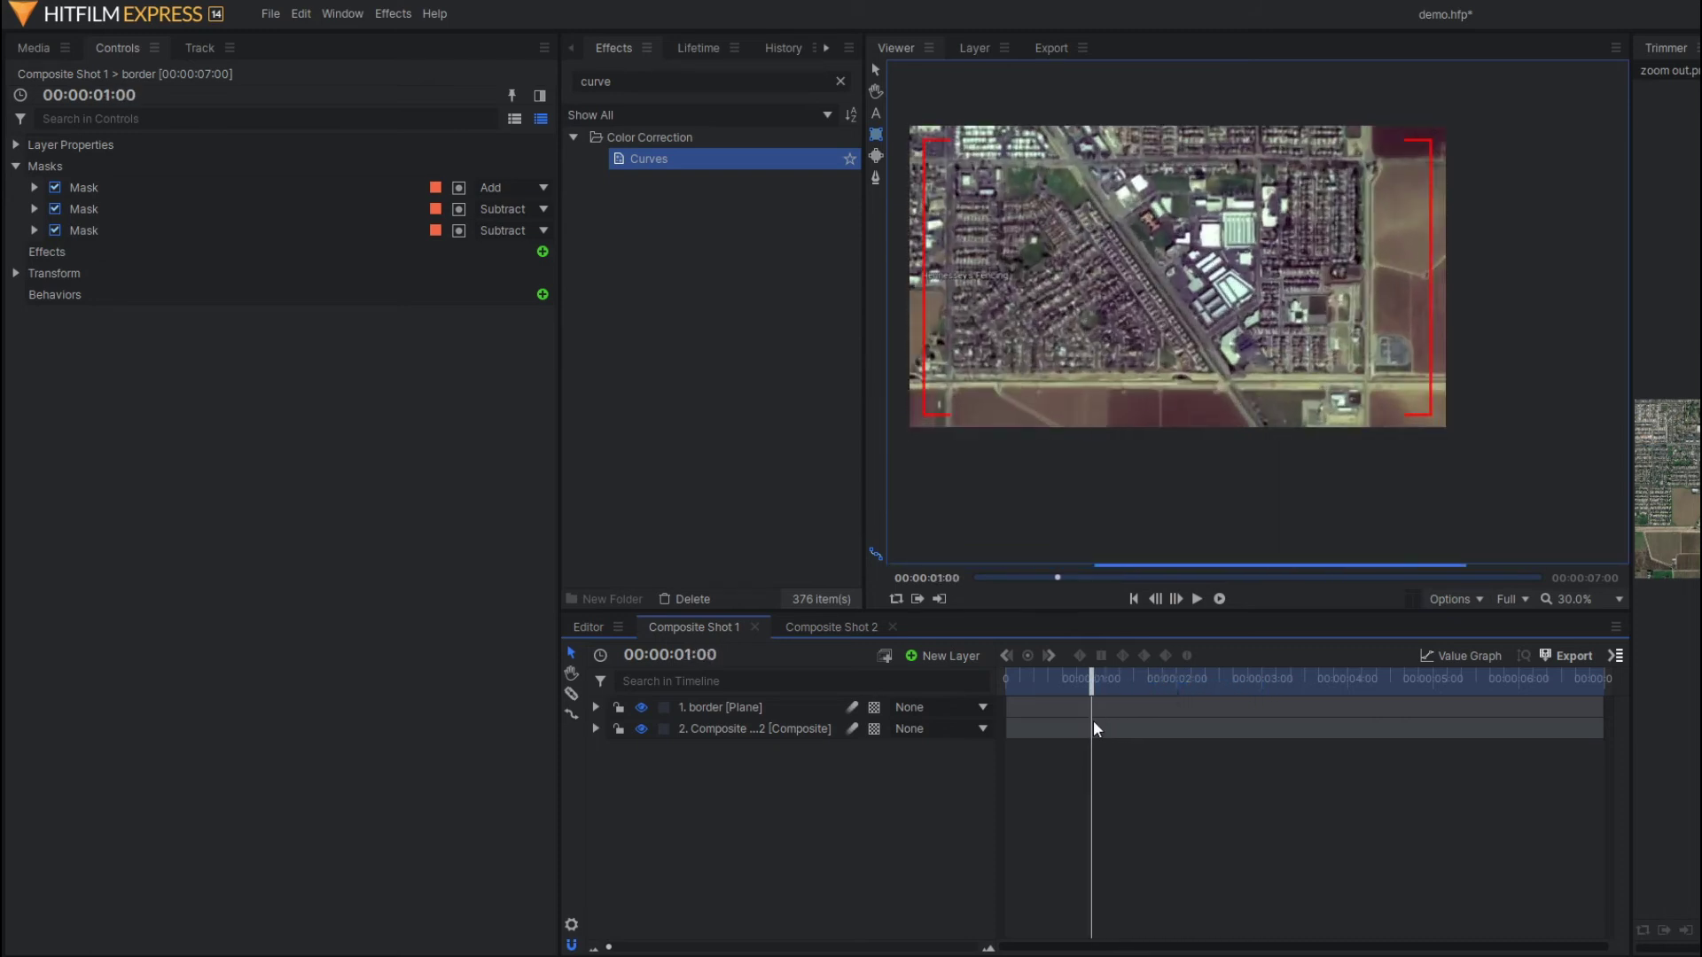
left_click(1021, 681)
left_click_drag(1021, 681, 1005, 681)
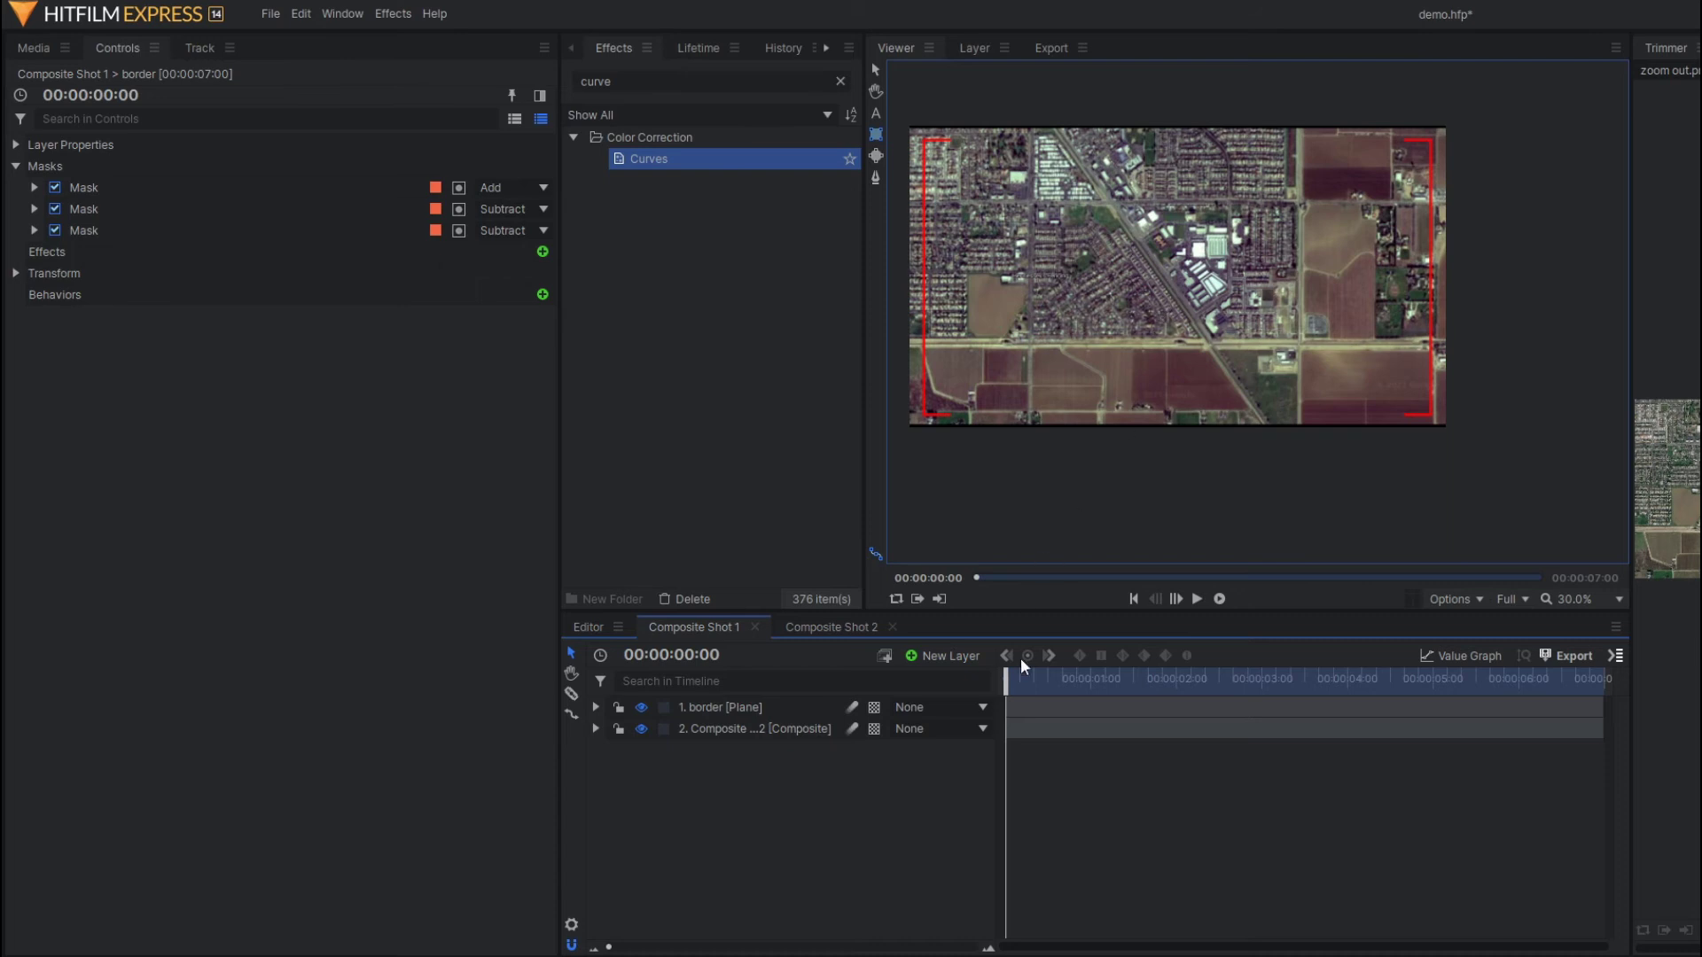
left_click(743, 776)
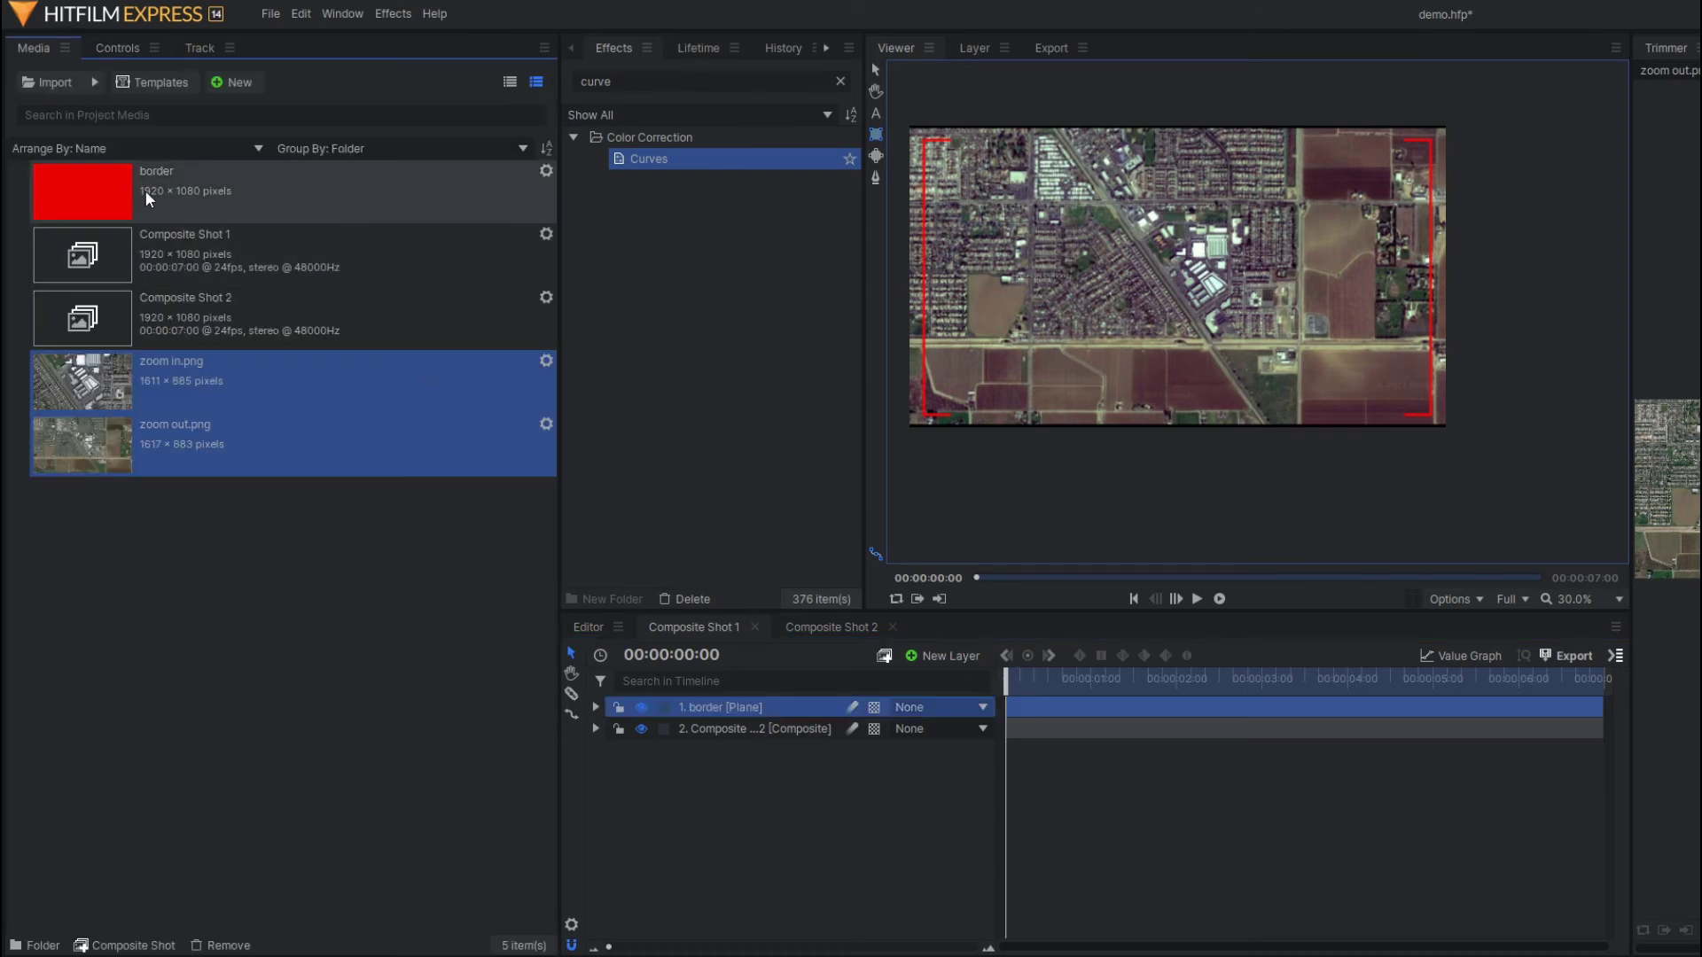
Import cloud-5315451_1920.png and add it as a layer over the map in Composite Shot 1
left_click(51, 81)
double_click(264, 204)
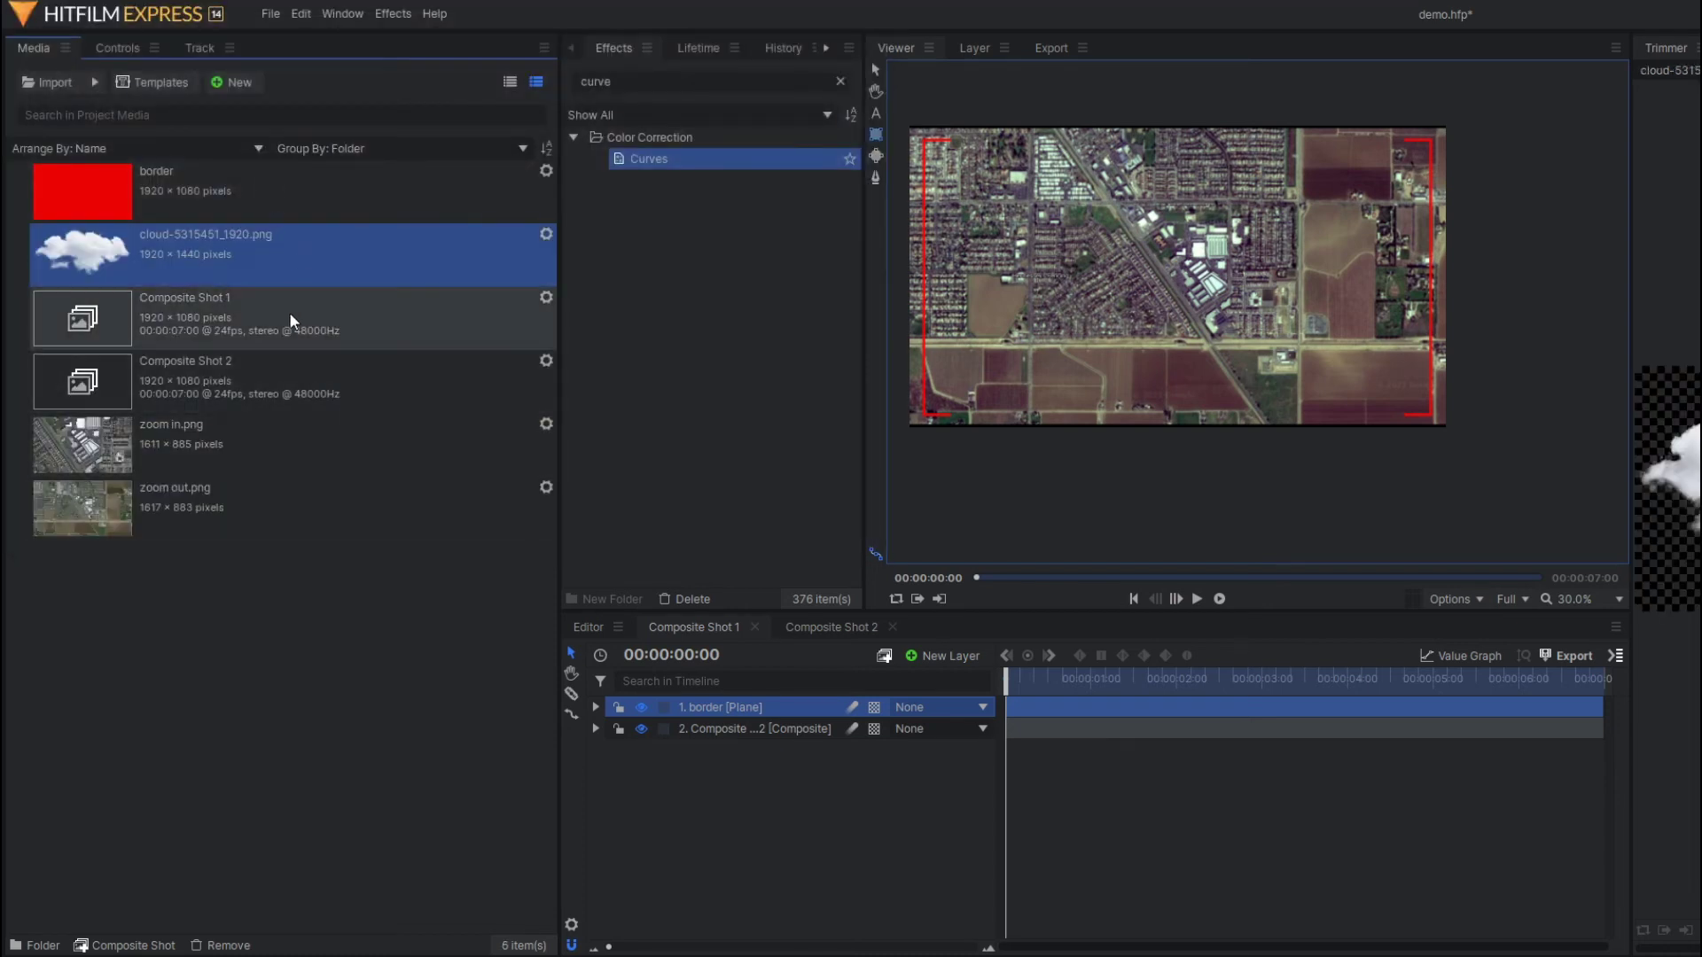
left_click_drag(257, 250, 780, 729)
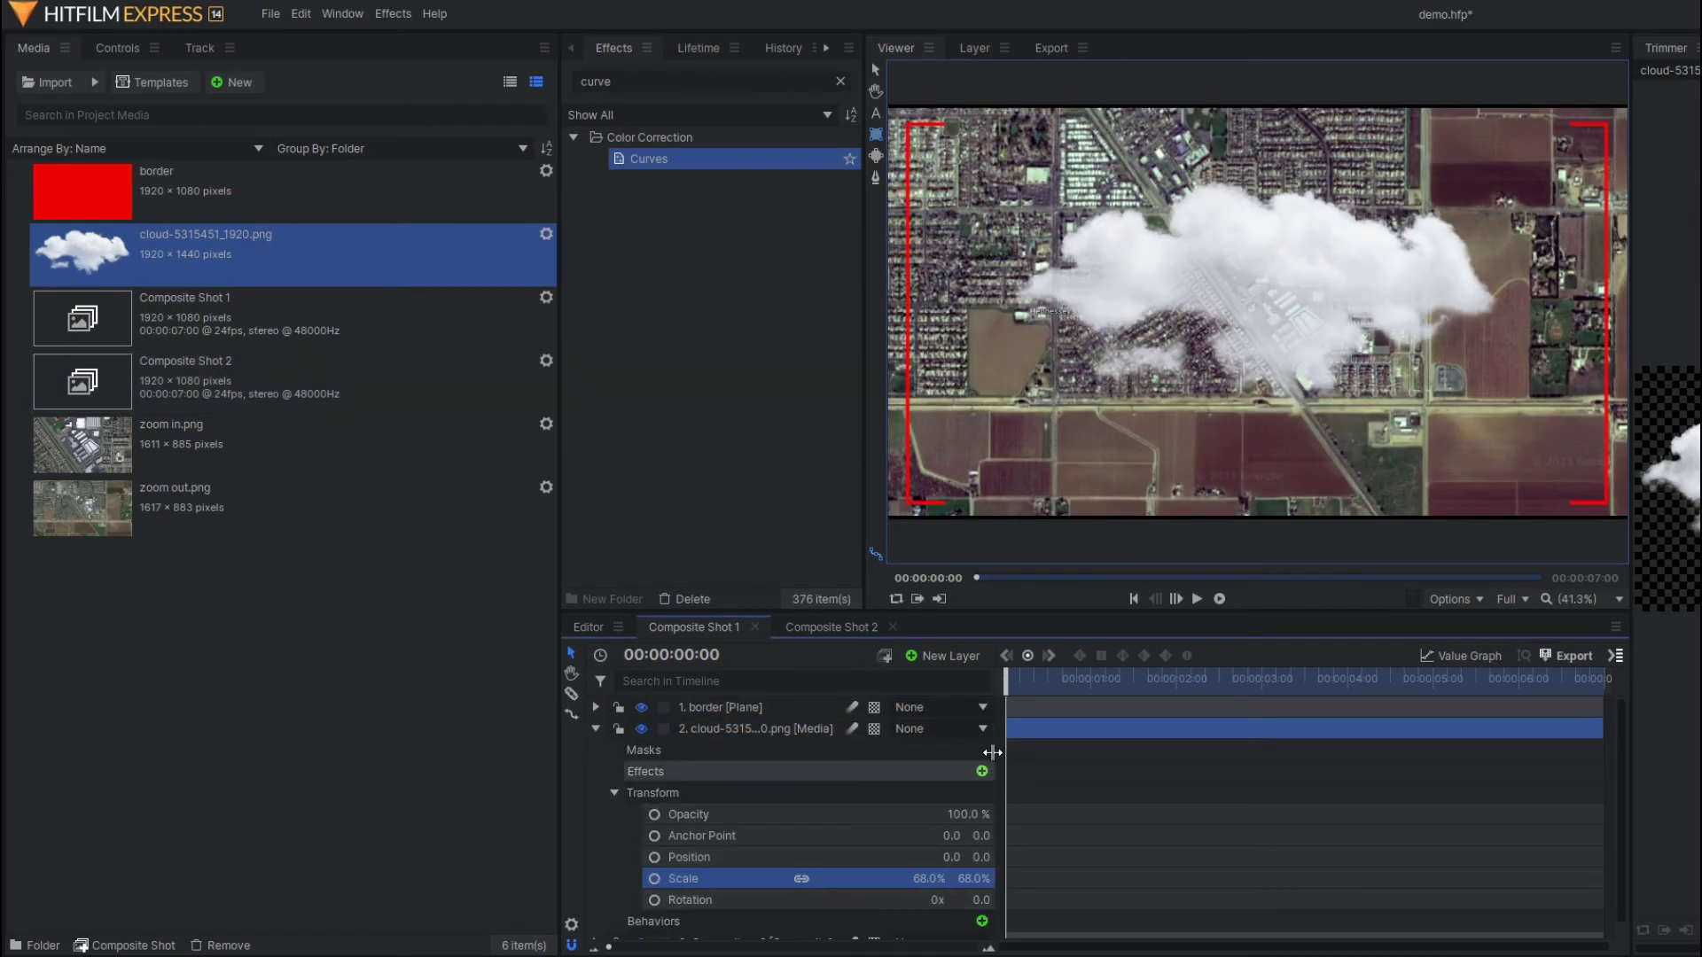
Keyframe the cloud's Position from the map's right side at the start to 682.0, -89.4 at the end
left_click(595, 729)
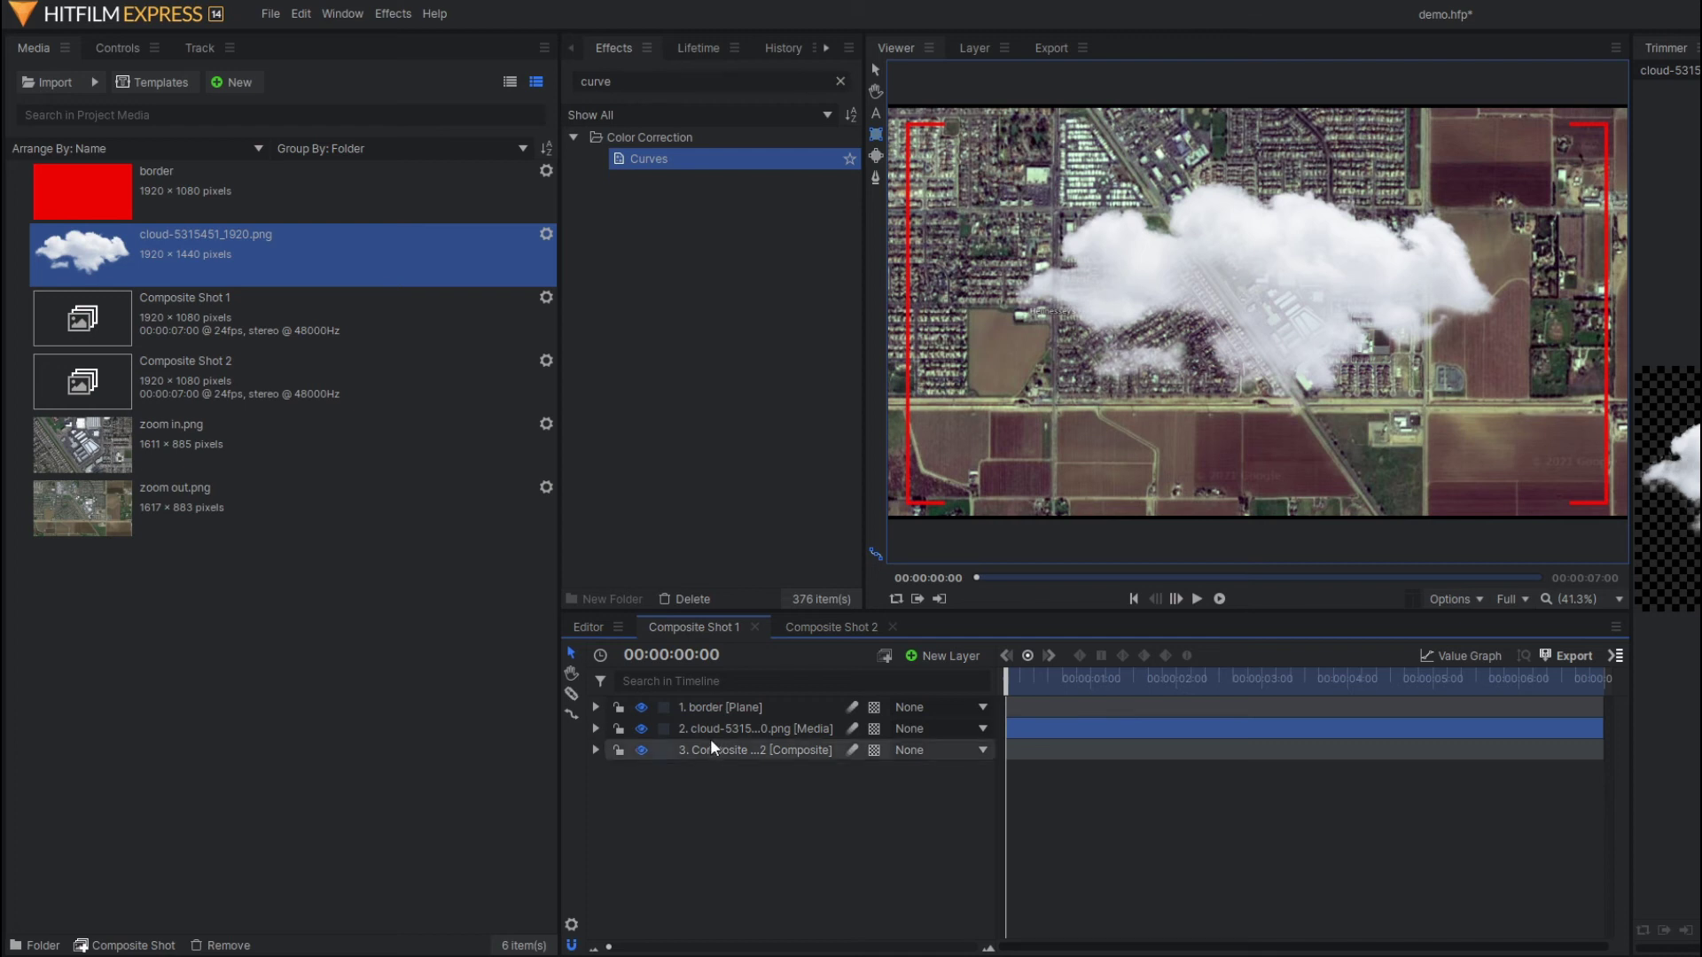
left_click(711, 728)
left_click(596, 729)
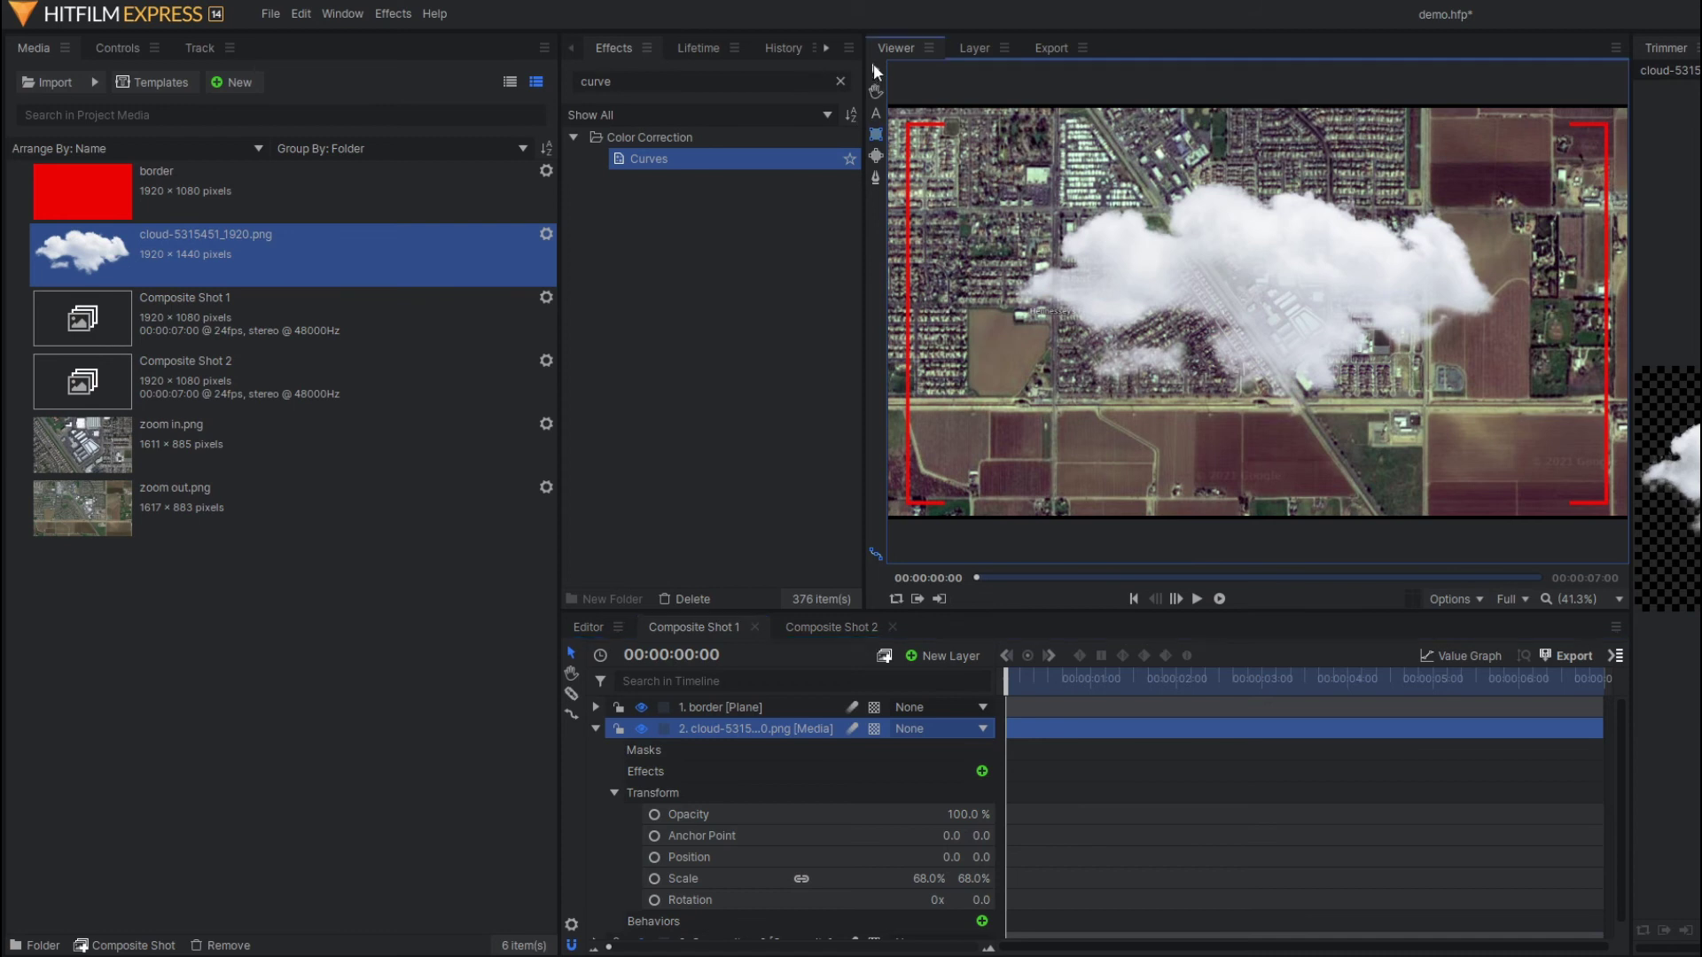
left_click_drag(1259, 312, 1519, 346)
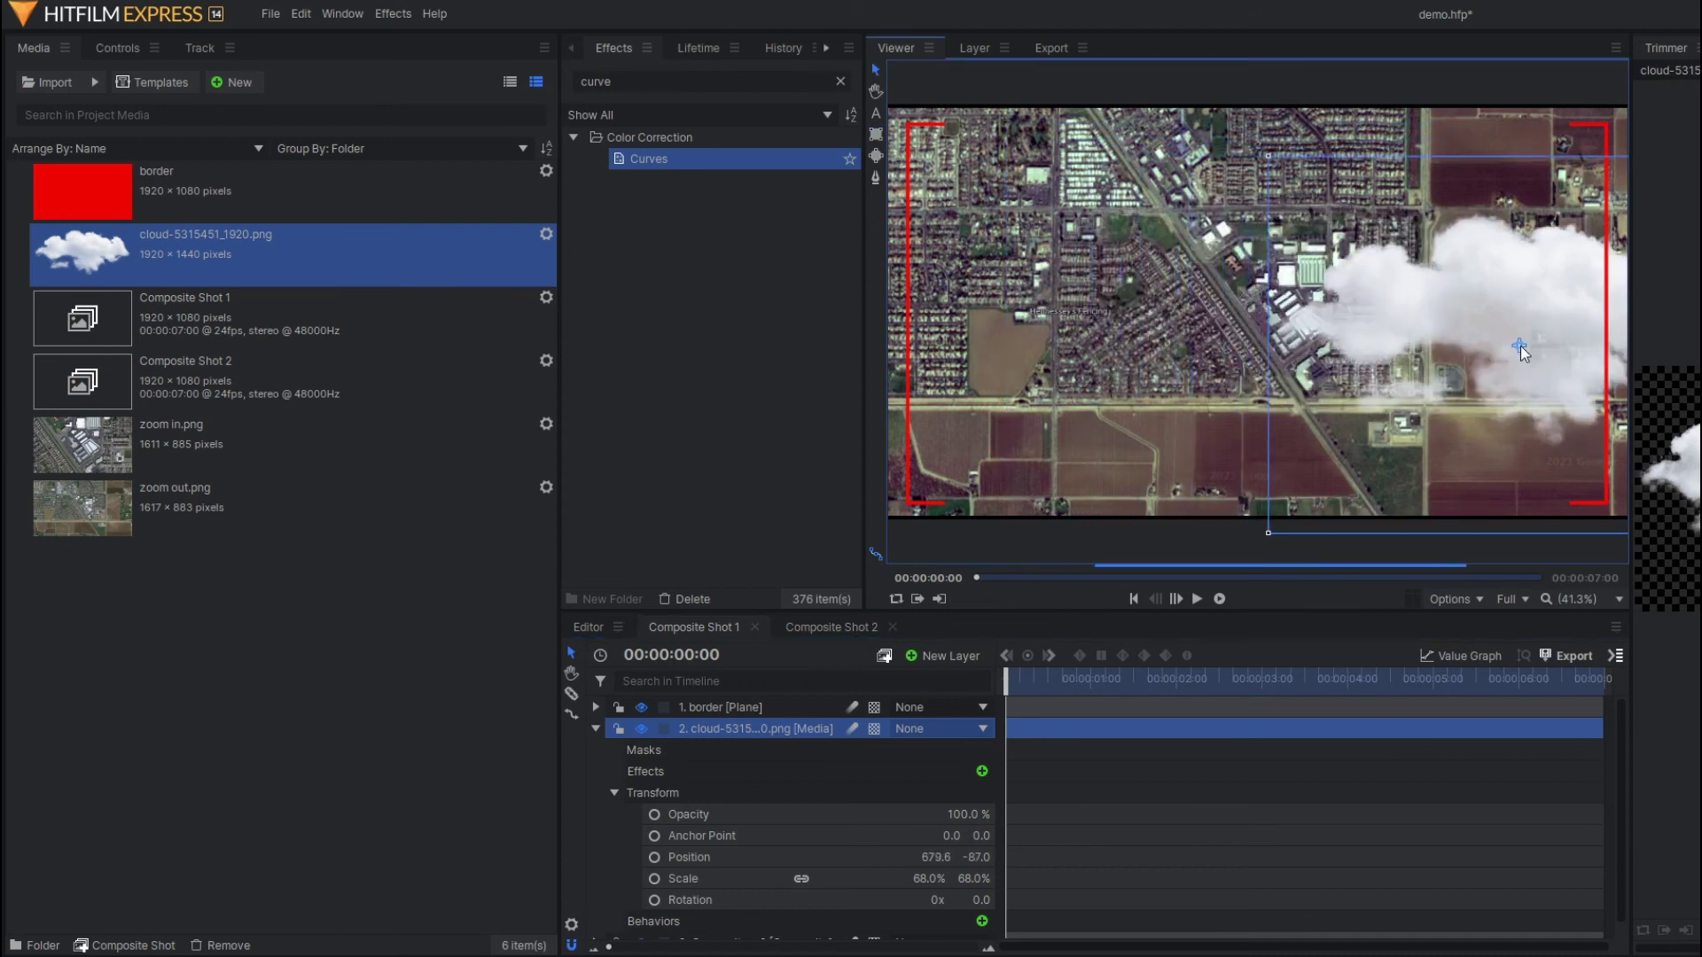
left_click(656, 857)
left_click_drag(1007, 679, 1604, 714)
left_click_drag(1507, 350, 1401, 348)
key("Home")
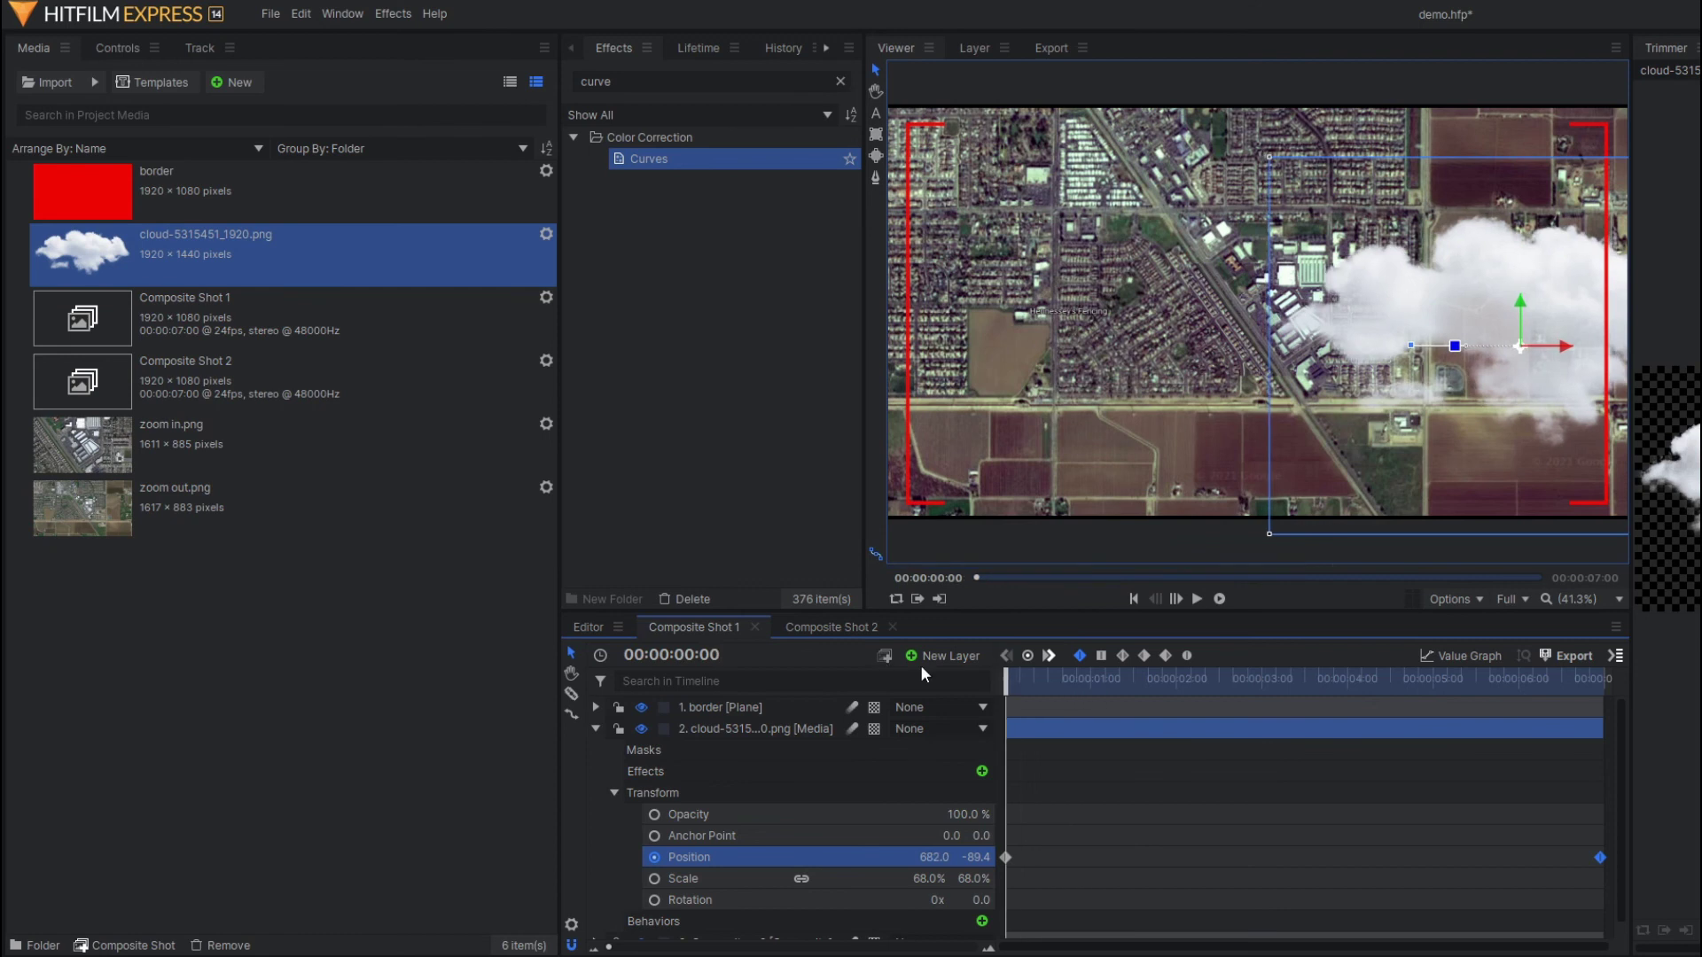
Set the cloud layer's Parent to 3. Composite Shot 2
left_click(594, 729)
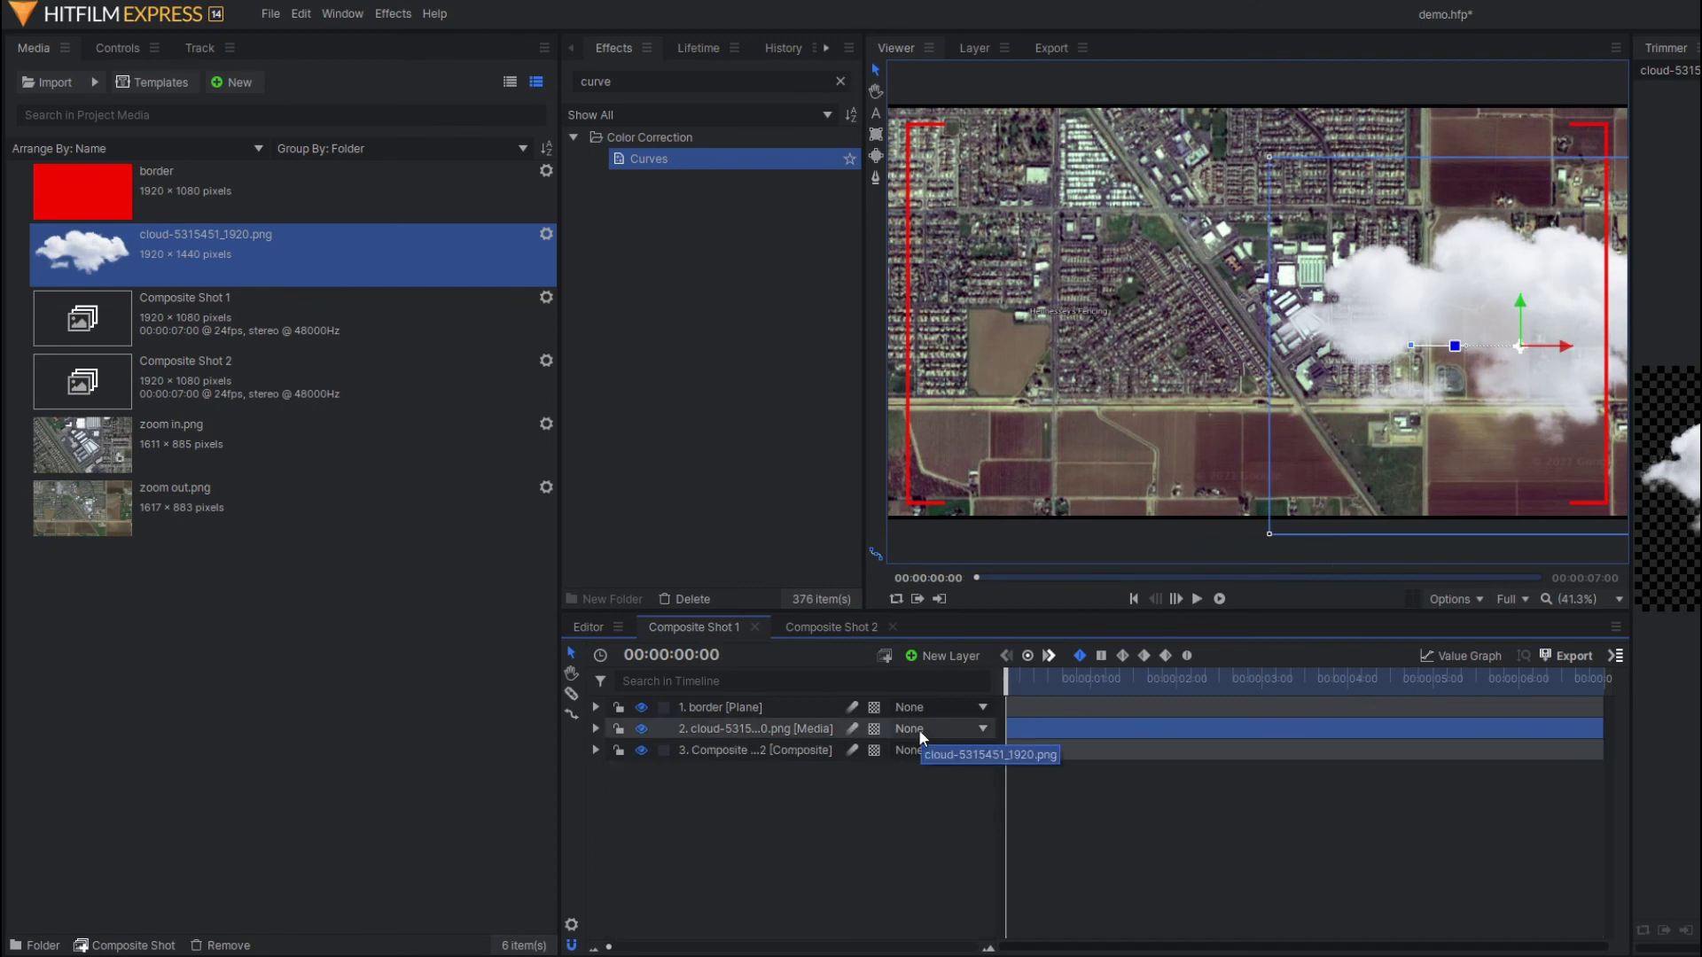
left_click(919, 731)
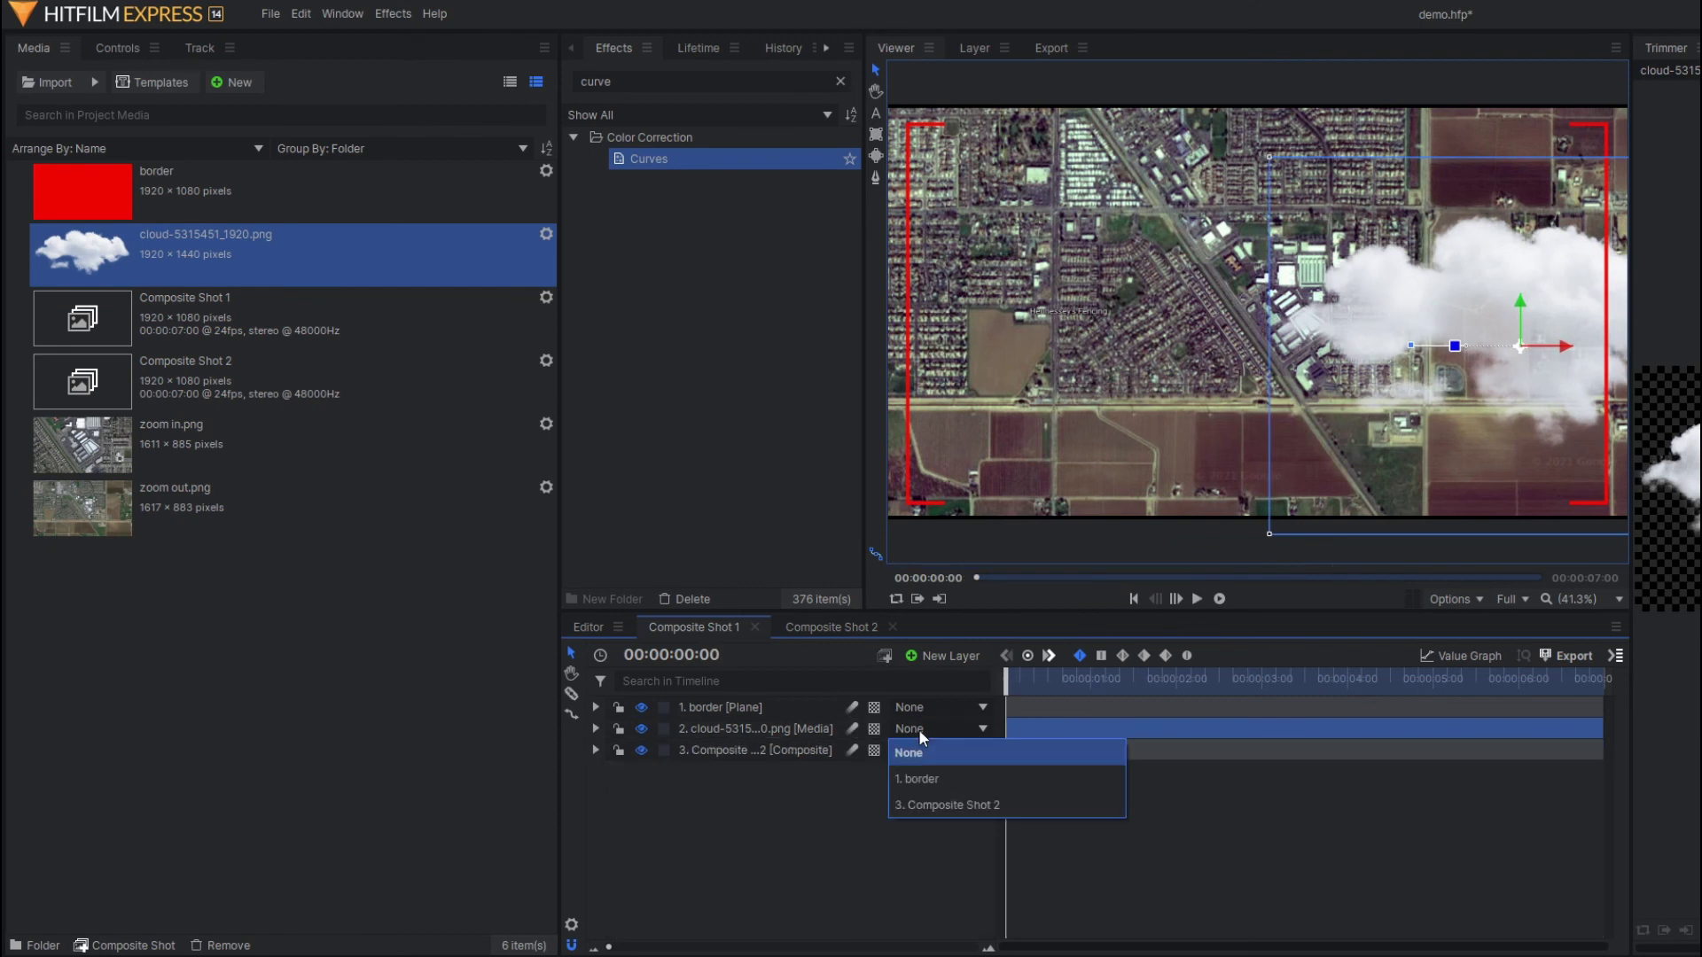
left_click(947, 808)
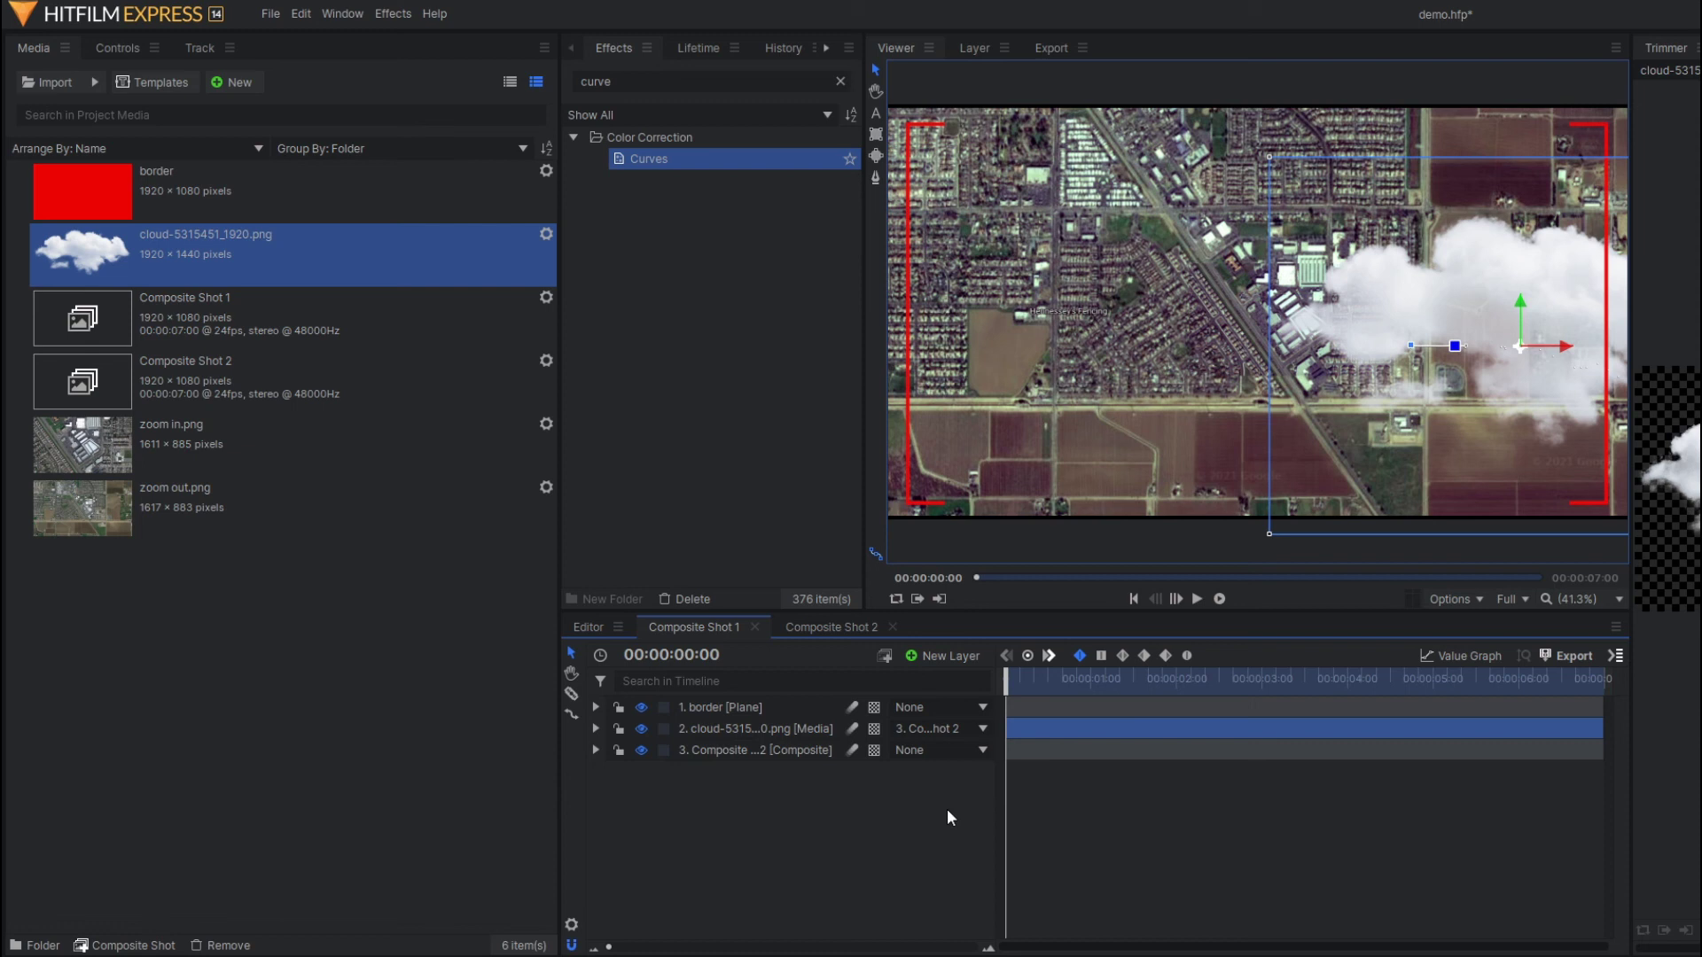
left_click(1197, 599)
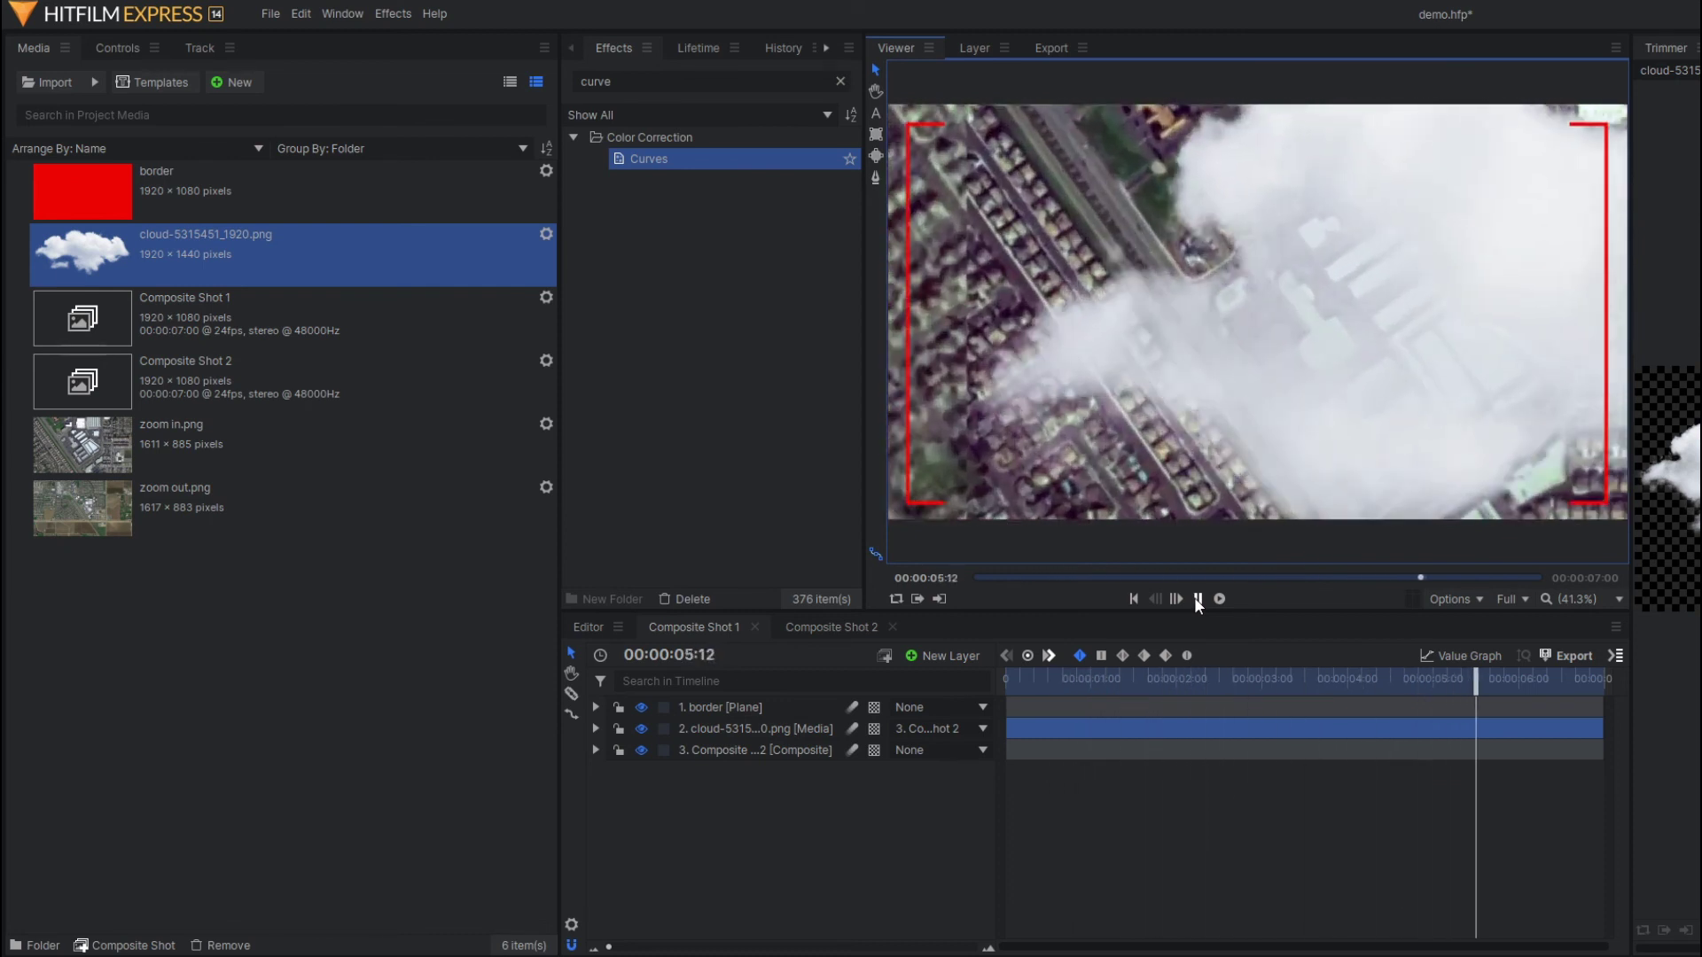
left_click(1003, 684)
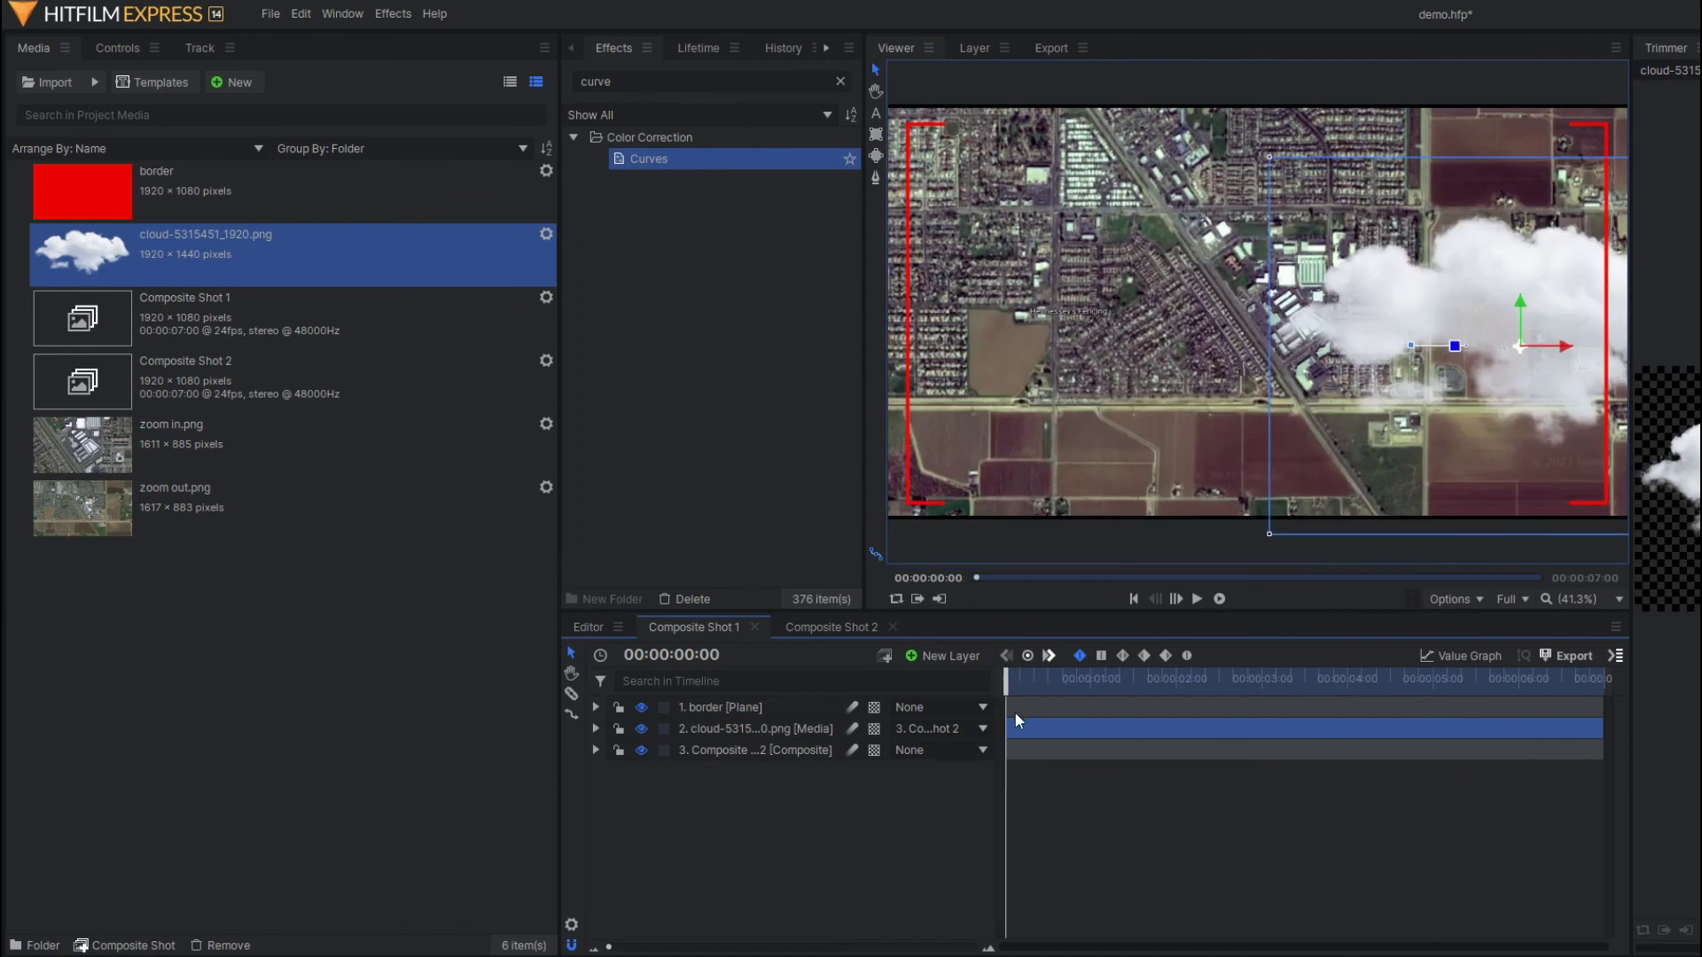
left_click(832, 815)
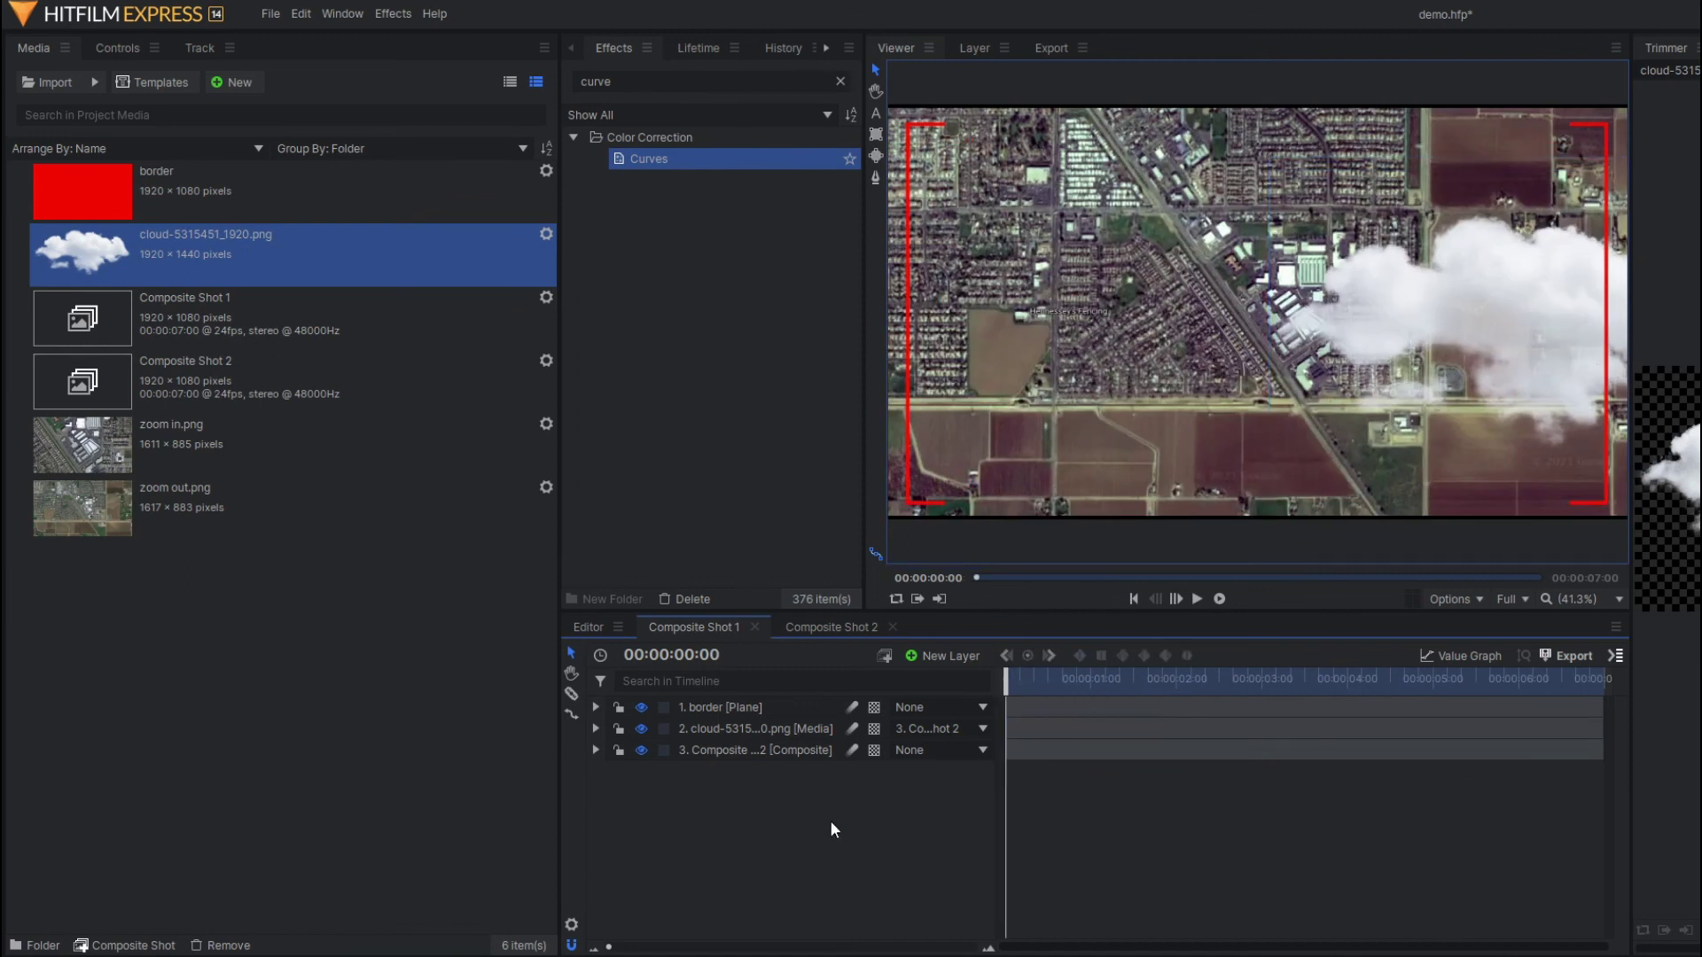